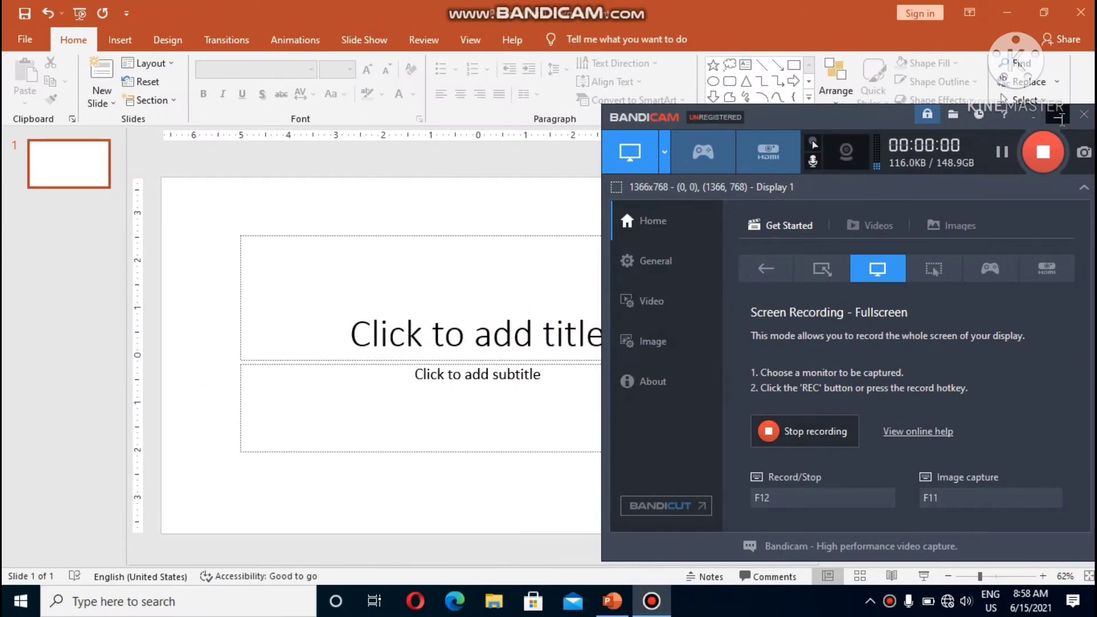
Hide the recording window and bring up the slide layout choices for slide 1.
{"action": "left_click", "coordinate": [1060, 118]}
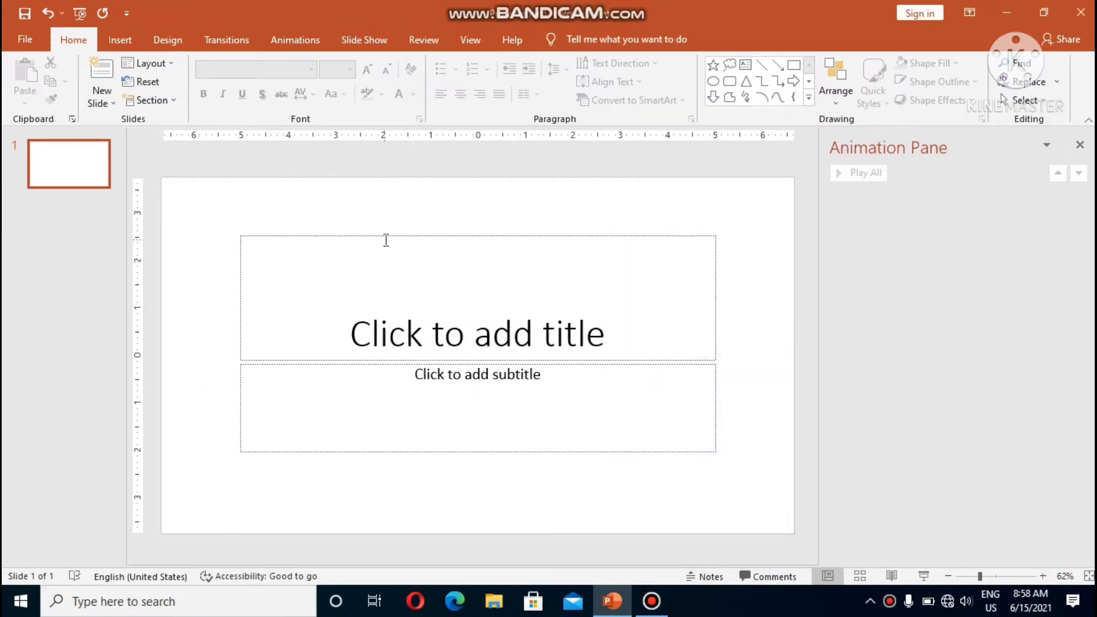
{"action": "left_click", "coordinate": [361, 42]}
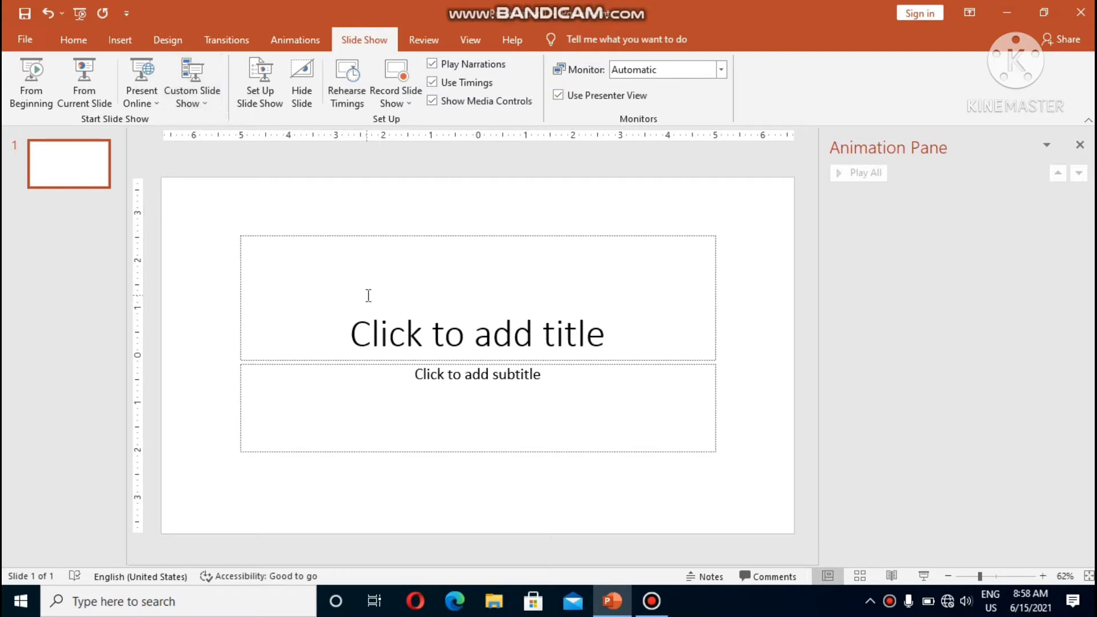
{"action": "left_click", "coordinate": [86, 46]}
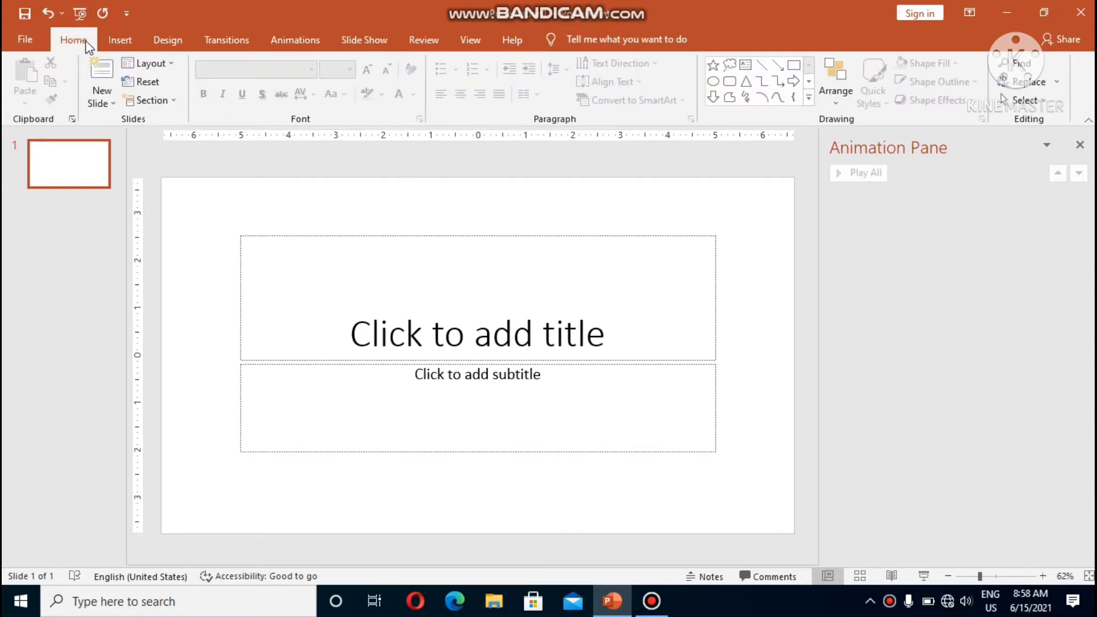
{"action": "right_click", "coordinate": [160, 62]}
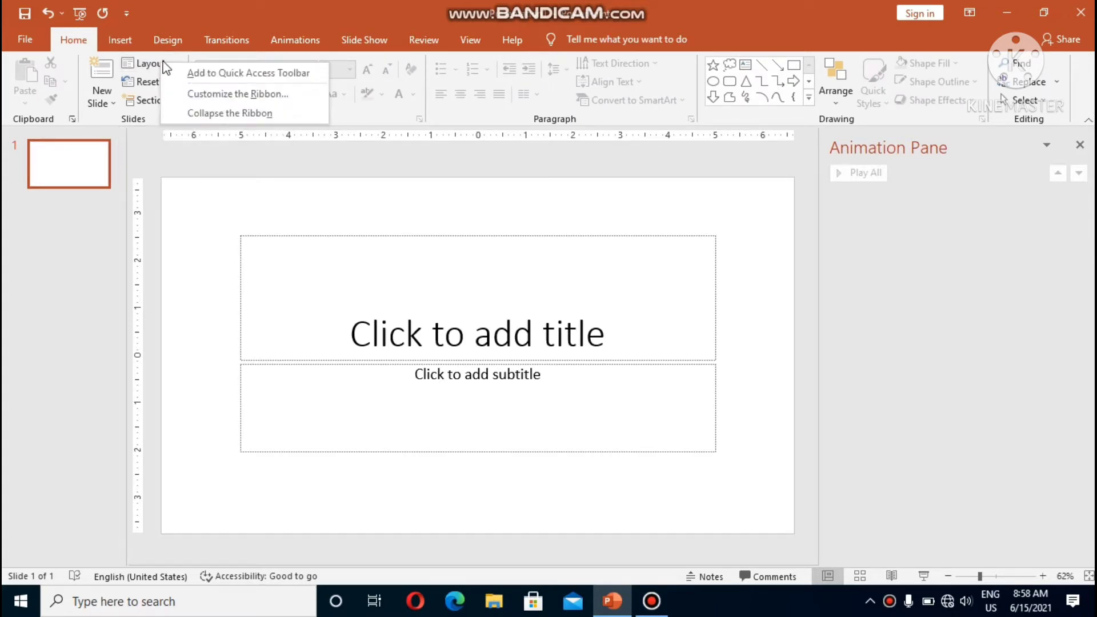
{"action": "left_click", "coordinate": [162, 63]}
Make slide 1 Blank, add two more Blank slides, and close the Animation Pane.
{"action": "left_click", "coordinate": [167, 285]}
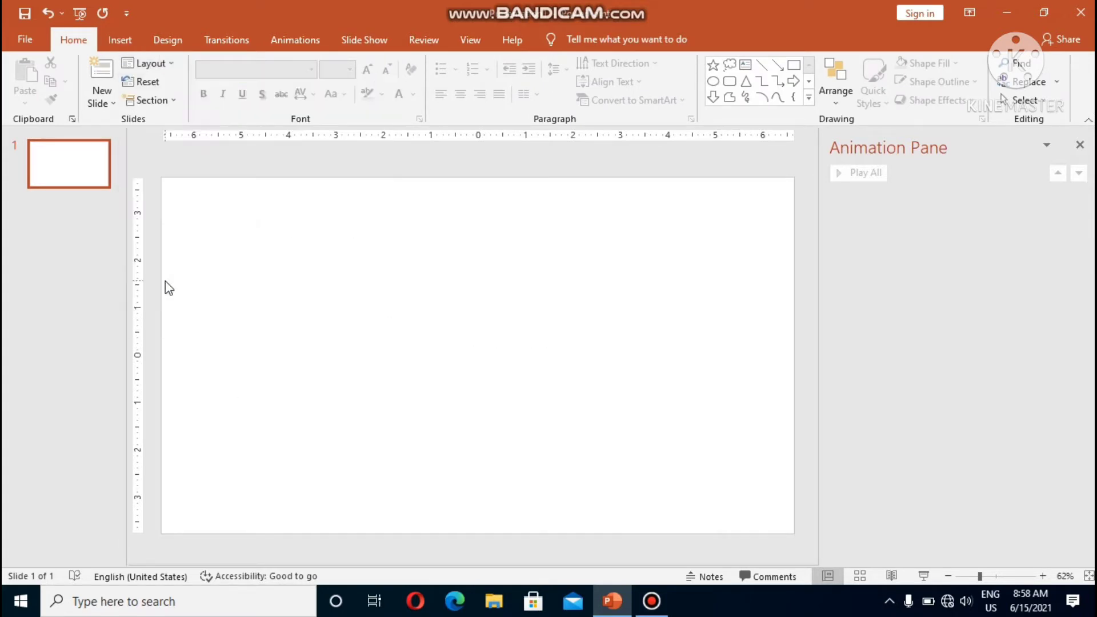
{"action": "left_click", "coordinate": [102, 109]}
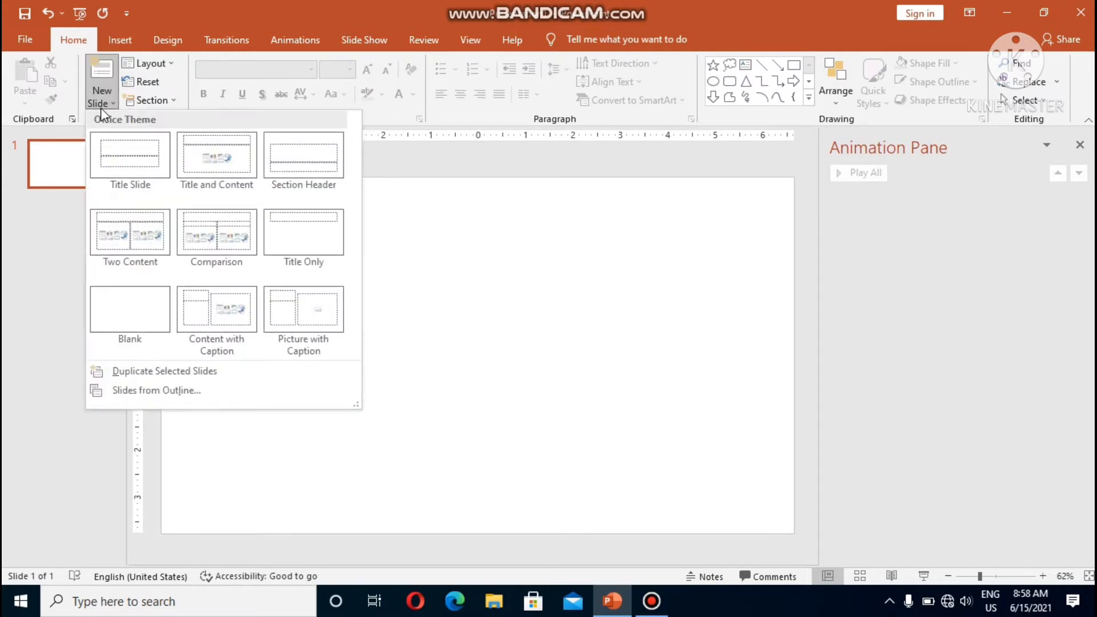
{"action": "left_click", "coordinate": [127, 303]}
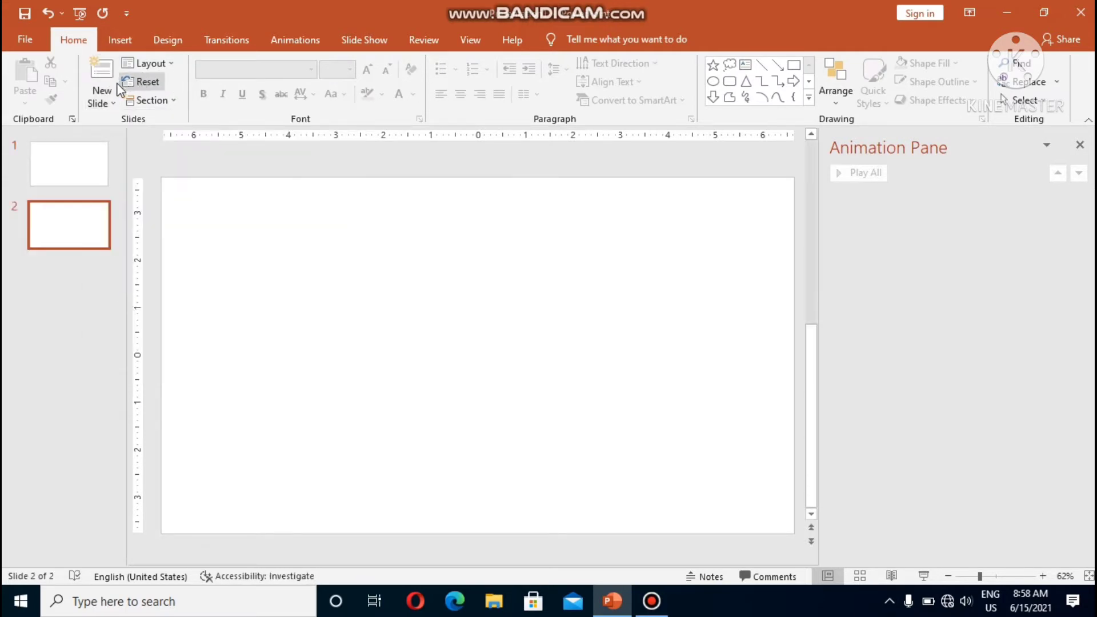
{"action": "left_click", "coordinate": [109, 95]}
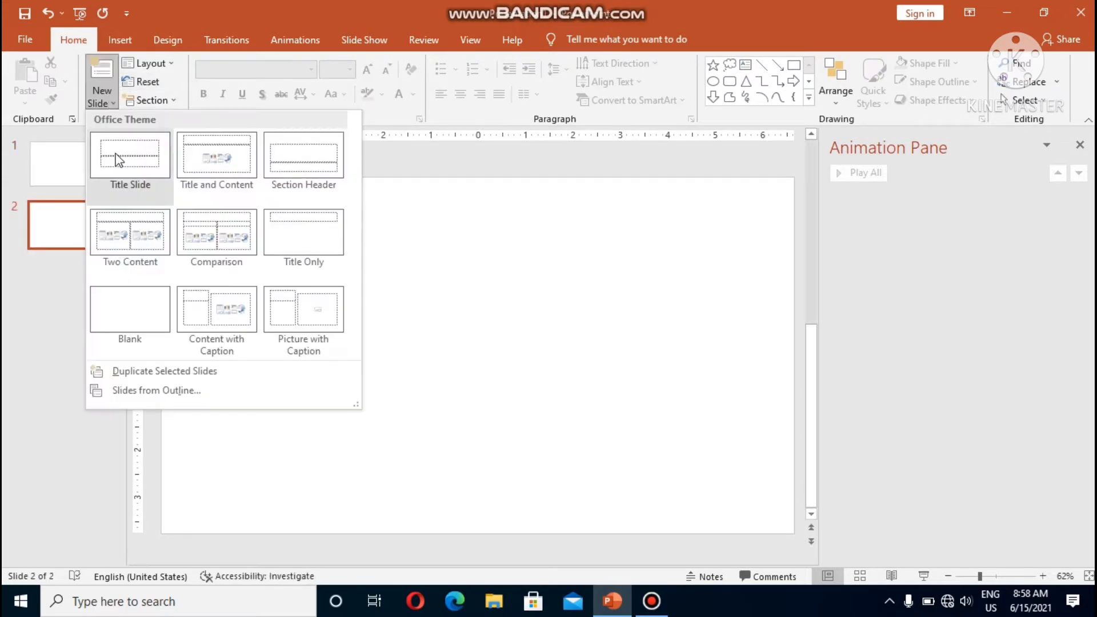
{"action": "left_click", "coordinate": [144, 312]}
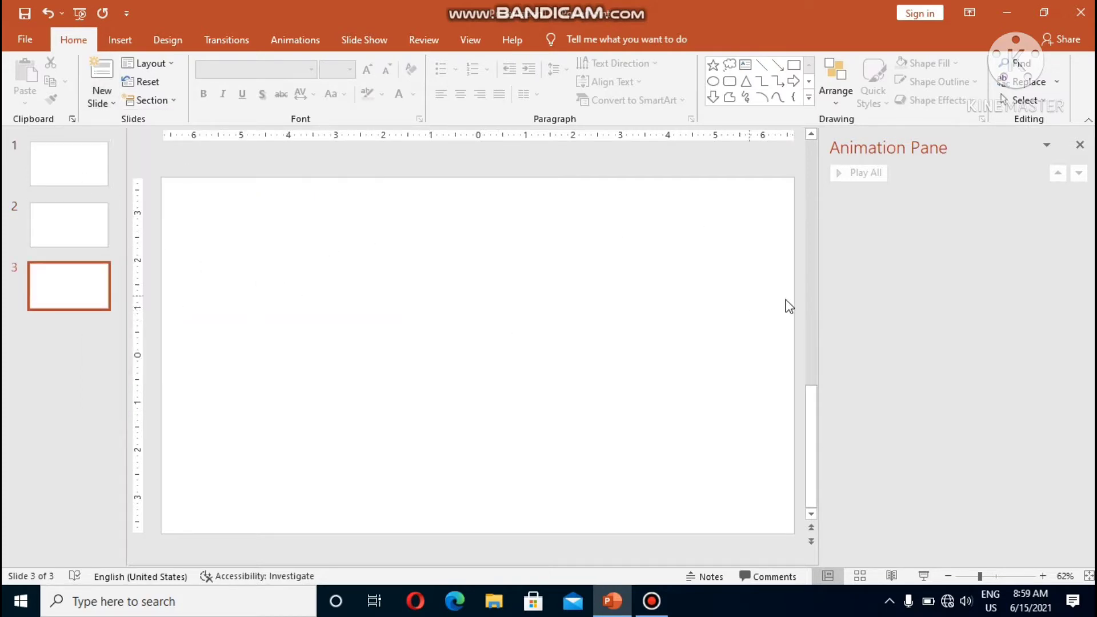
{"action": "left_click", "coordinate": [1079, 144]}
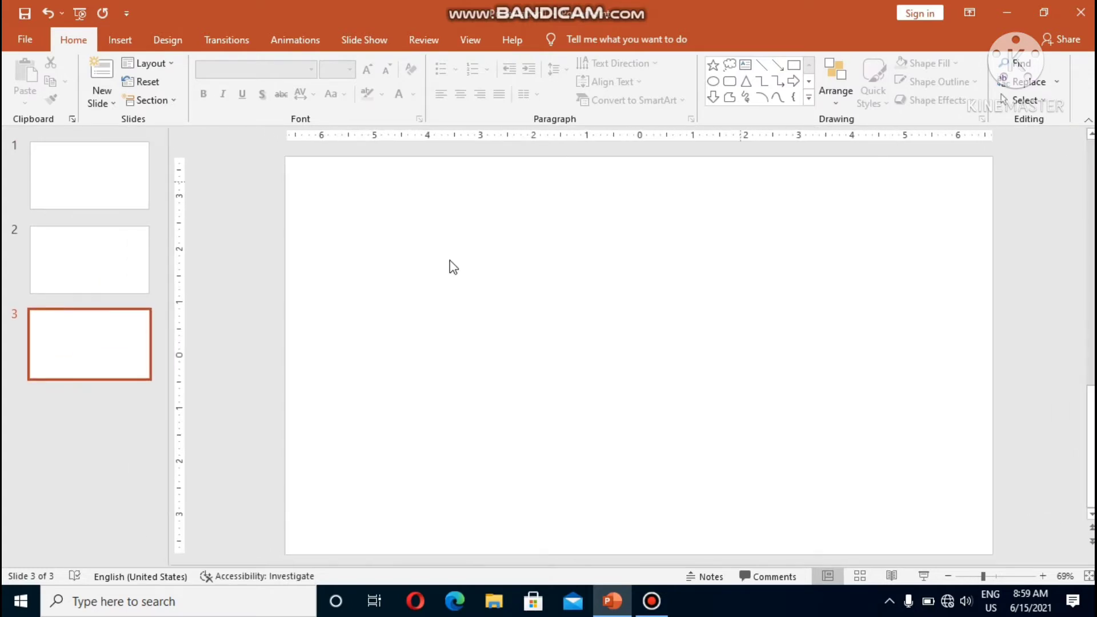
{"action": "left_click", "coordinate": [135, 182]}
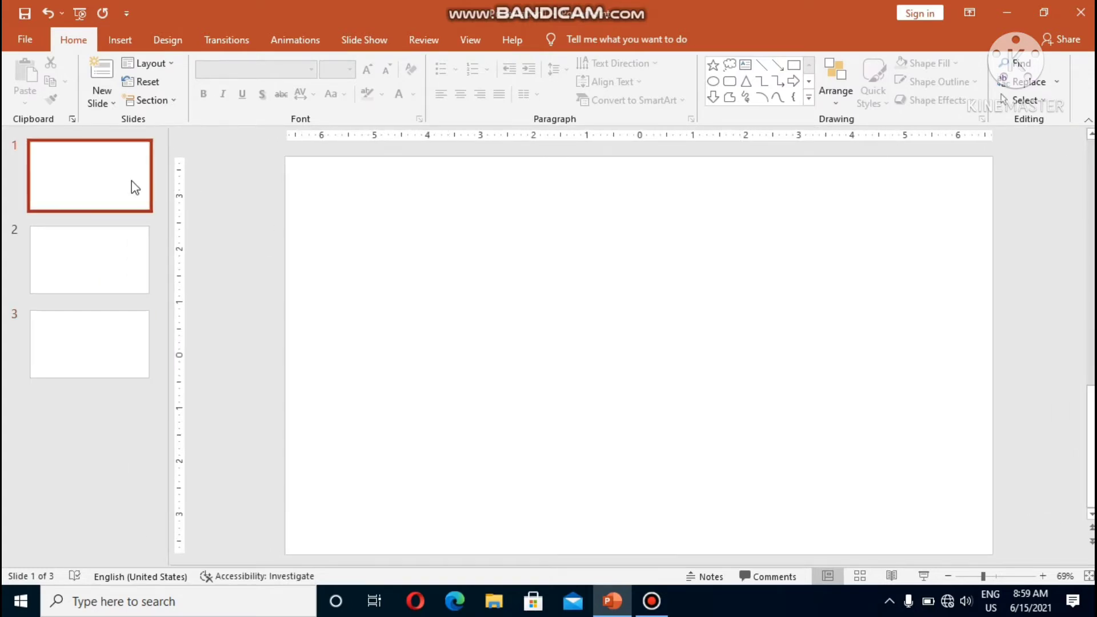
Draw a cloud callout shape in the upper middle of slide 1.
{"action": "left_click", "coordinate": [120, 43]}
{"action": "left_click", "coordinate": [266, 88]}
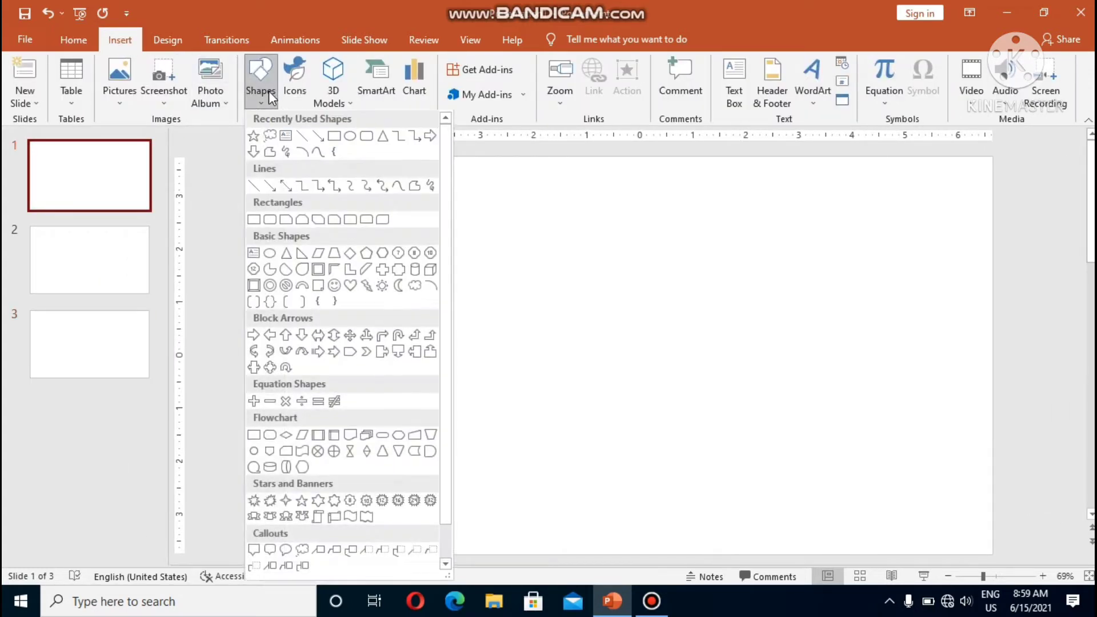
{"action": "left_click", "coordinate": [271, 139]}
{"action": "left_click_drag", "start_coordinate": [412, 220], "coordinate": [712, 355]}
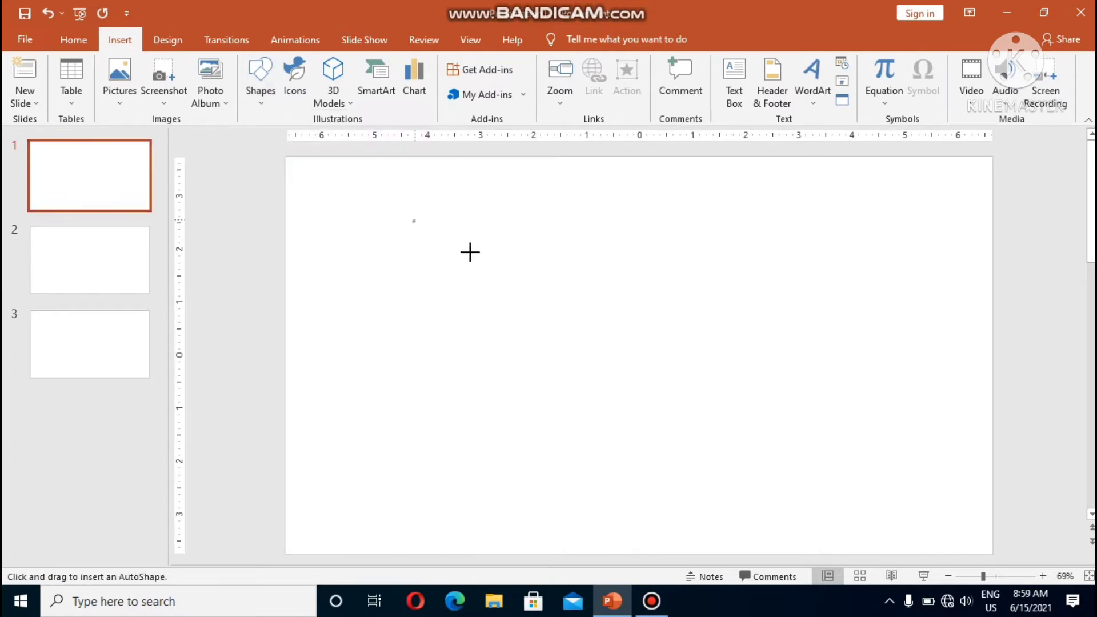
Draw a 5-point star near the centre of slide 2.
{"action": "left_click", "coordinate": [147, 246]}
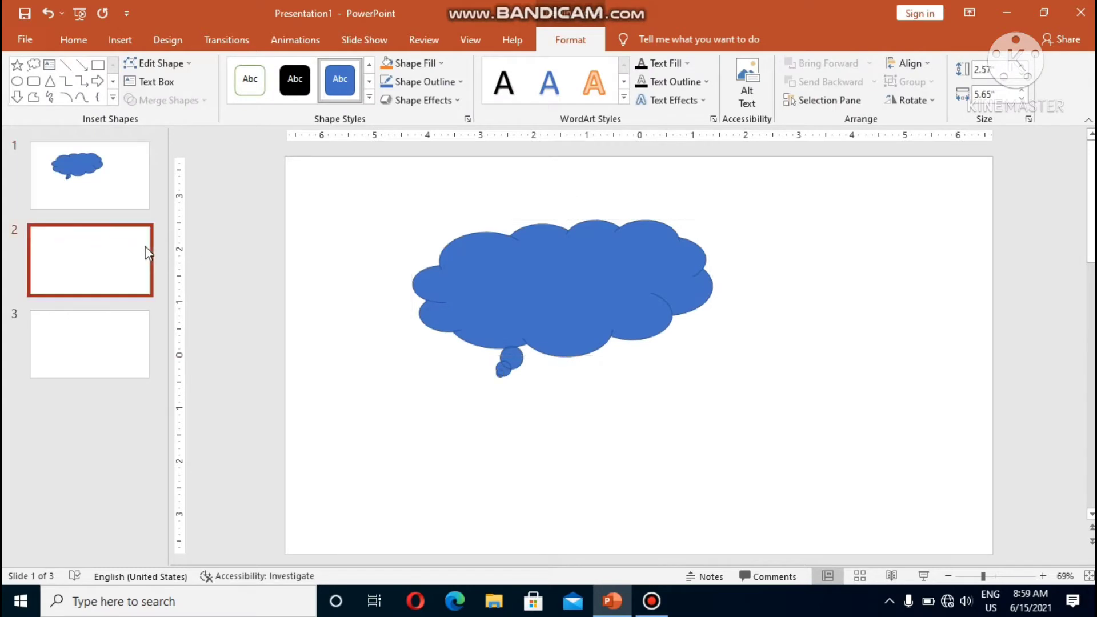
{"action": "left_click", "coordinate": [120, 40]}
{"action": "left_click", "coordinate": [262, 91]}
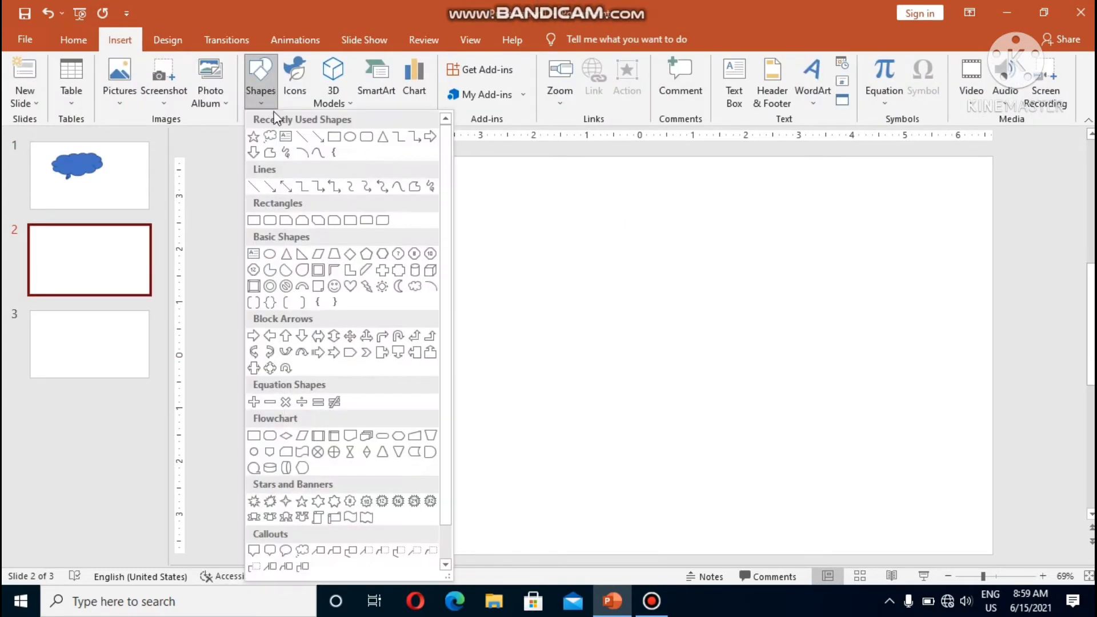
{"action": "left_click", "coordinate": [253, 137]}
{"action": "left_click_drag", "start_coordinate": [506, 267], "coordinate": [760, 458]}
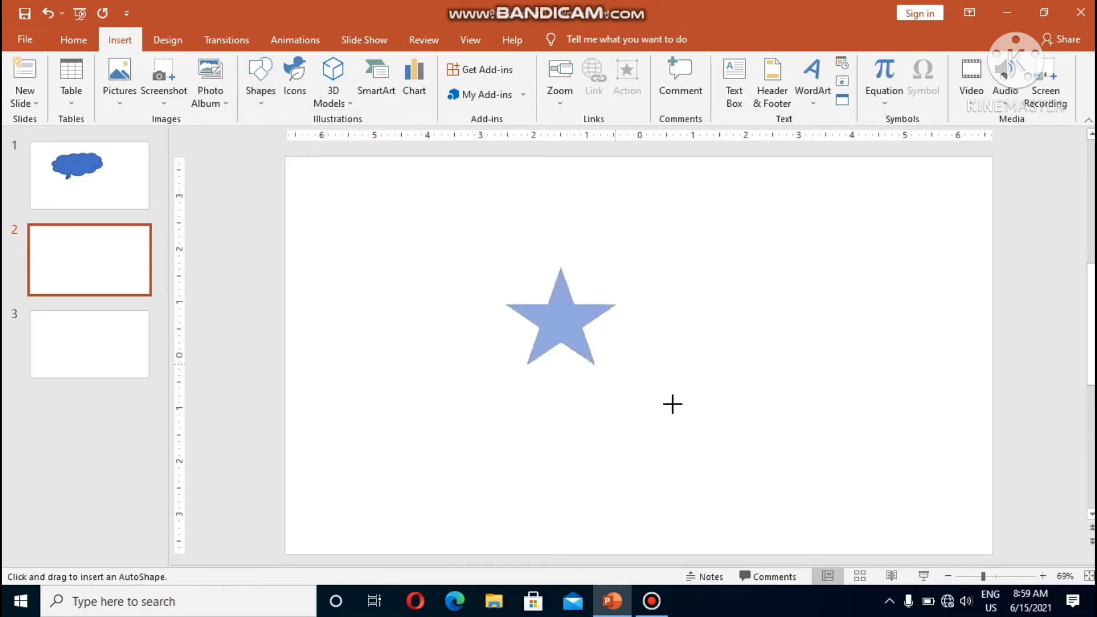
{"action": "left_click_drag", "start_coordinate": [650, 403], "coordinate": [639, 389]}
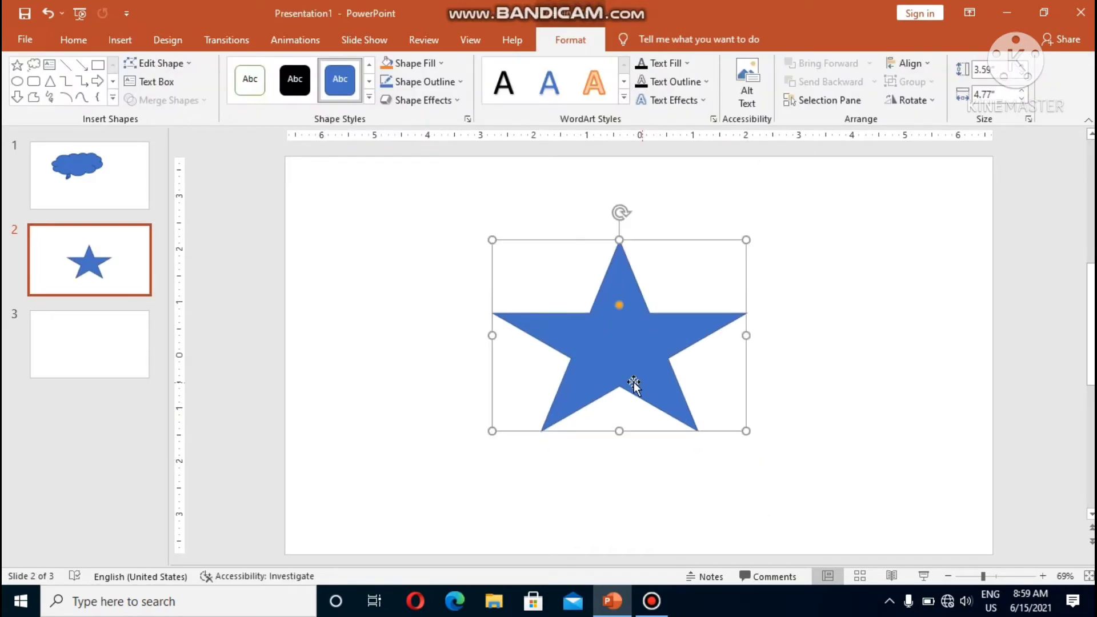
Draw a right arrow across the middle of slide 3.
{"action": "left_click", "coordinate": [143, 340]}
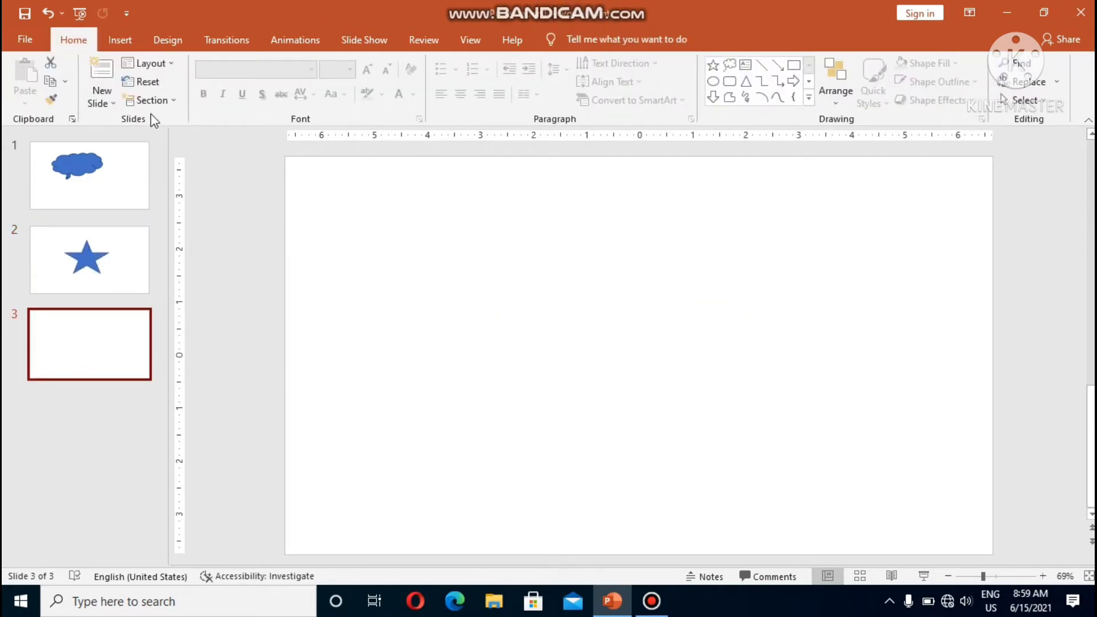
{"action": "left_click", "coordinate": [121, 39]}
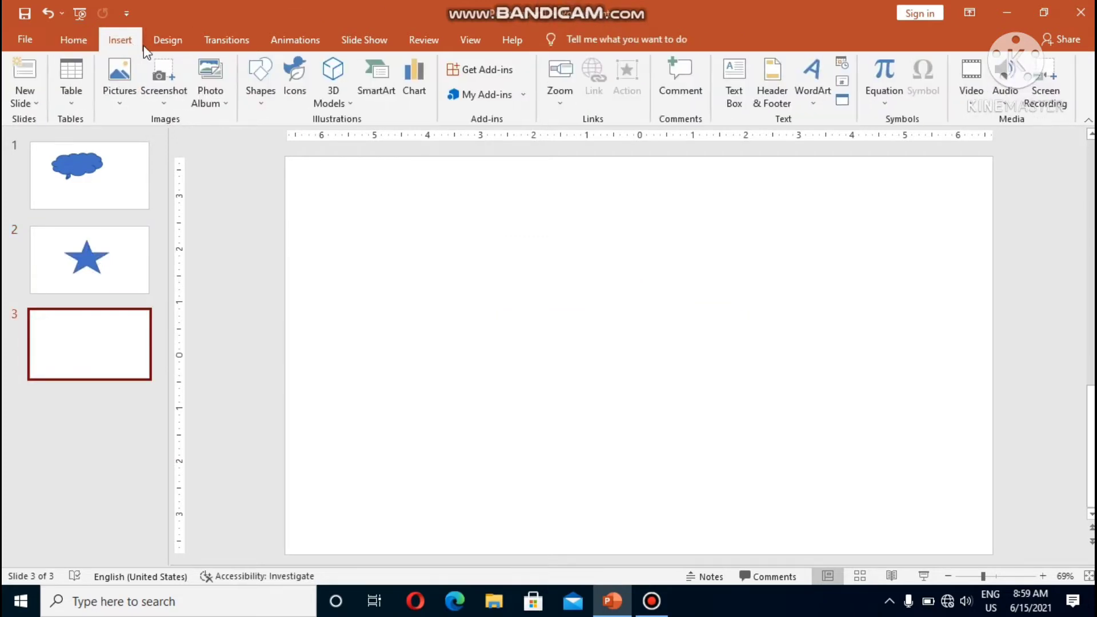
{"action": "left_click", "coordinate": [258, 103]}
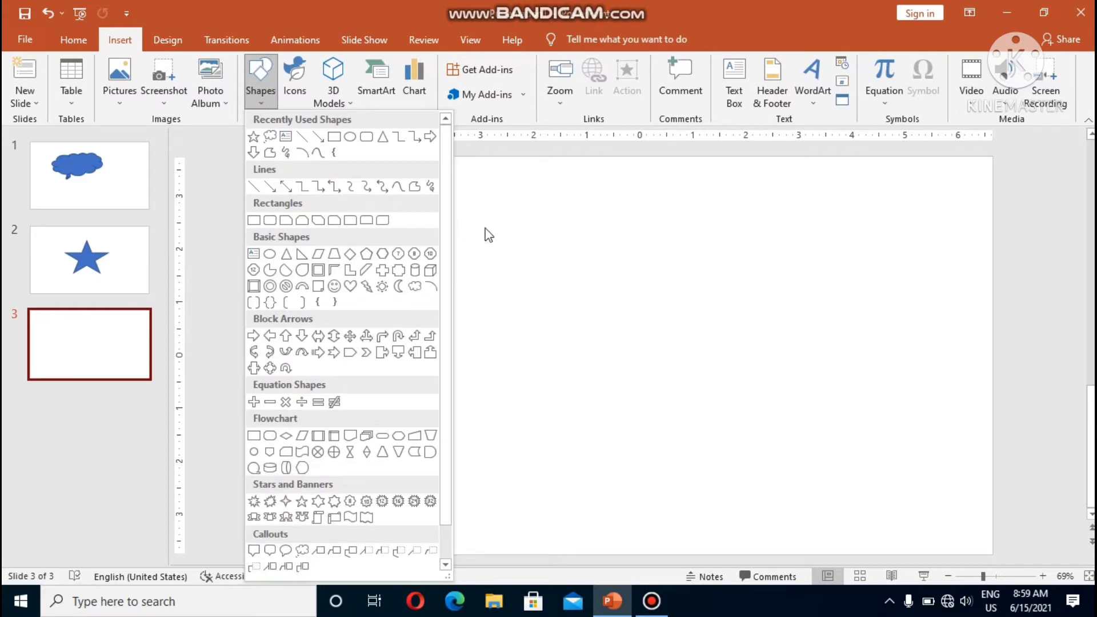
{"action": "left_click", "coordinate": [430, 139]}
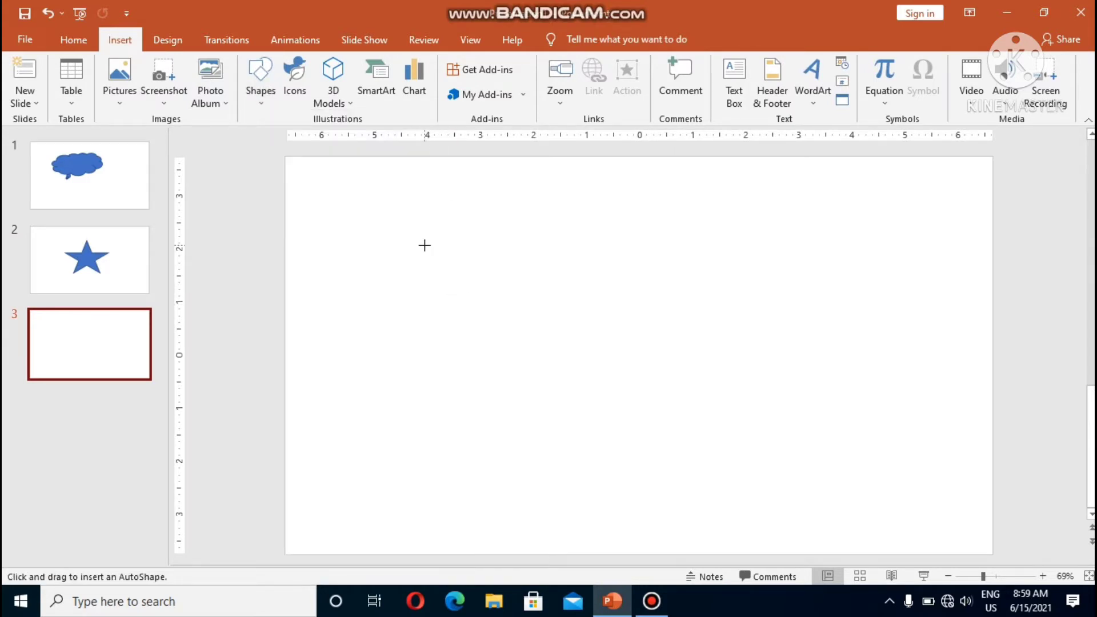
{"action": "left_click_drag", "start_coordinate": [424, 245], "coordinate": [790, 405]}
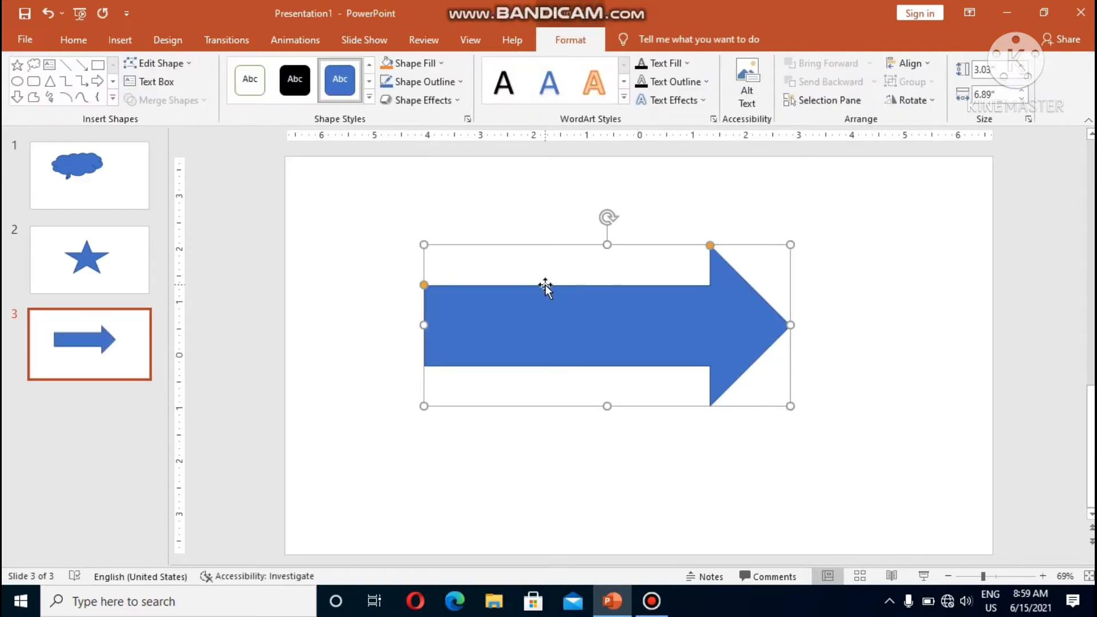
{"action": "left_click", "coordinate": [88, 195]}
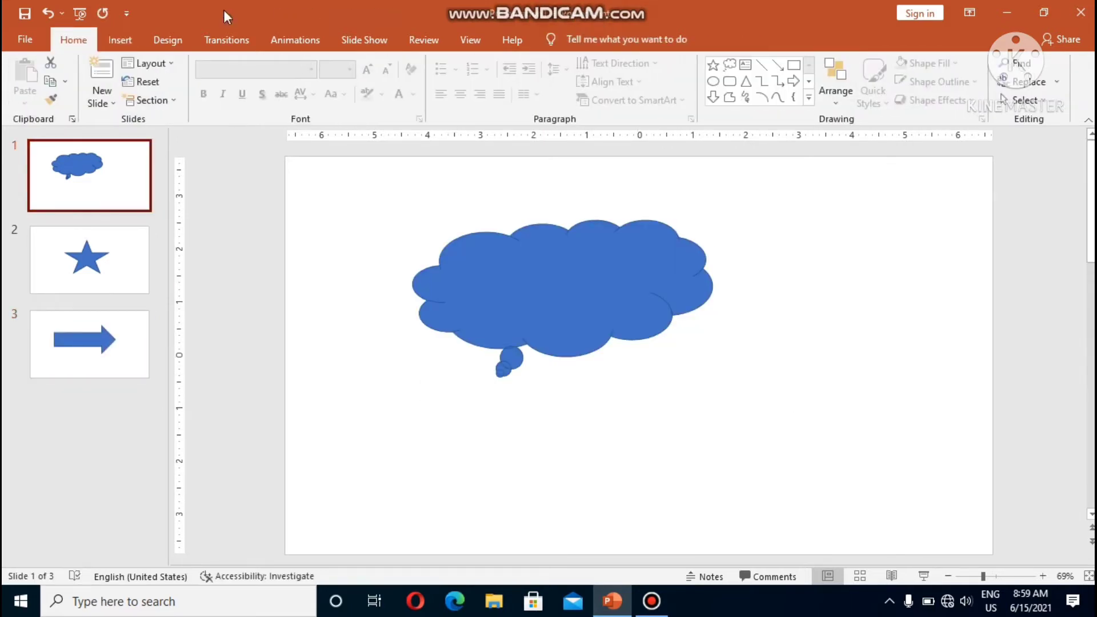
Apply the light-blue design theme to the whole presentation.
{"action": "left_click", "coordinate": [167, 41]}
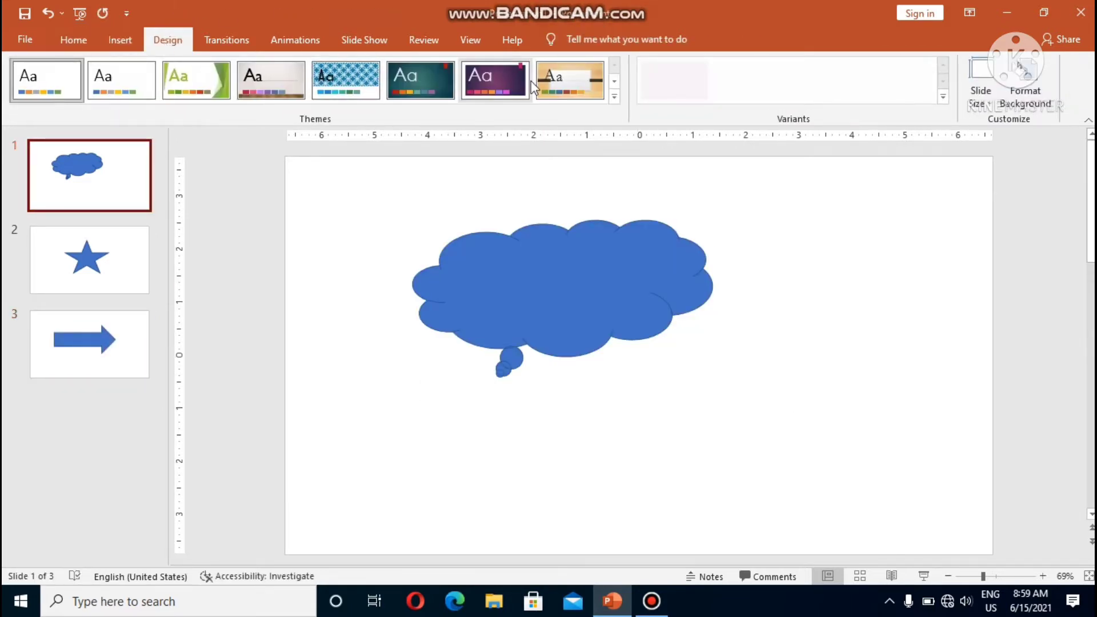
{"action": "left_click", "coordinate": [614, 98]}
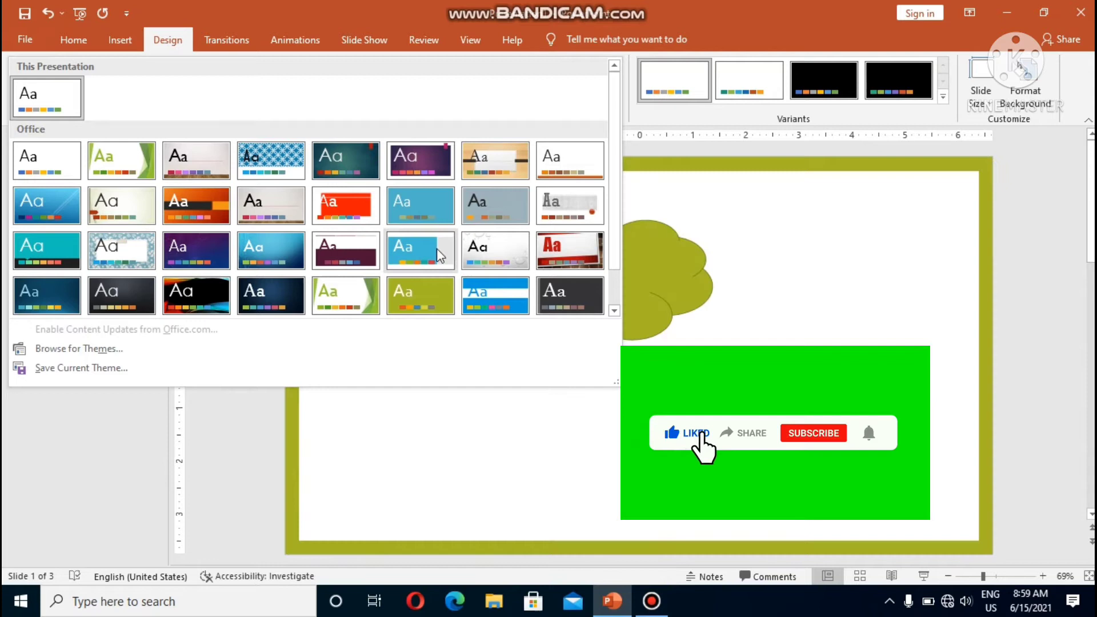
{"action": "left_click", "coordinate": [430, 220]}
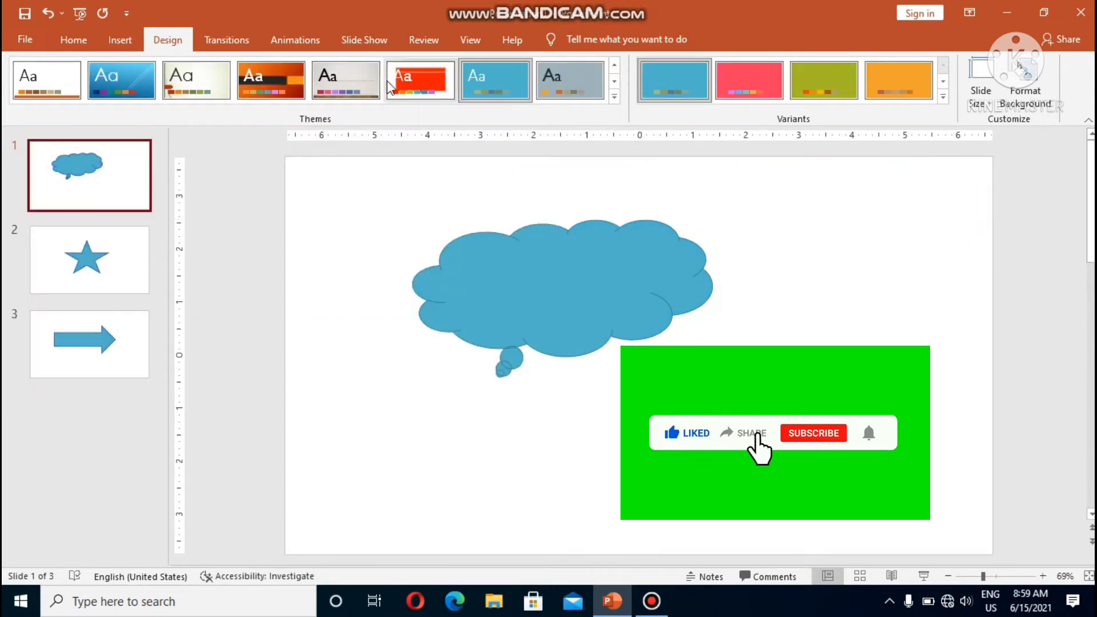
{"action": "left_click", "coordinate": [231, 46]}
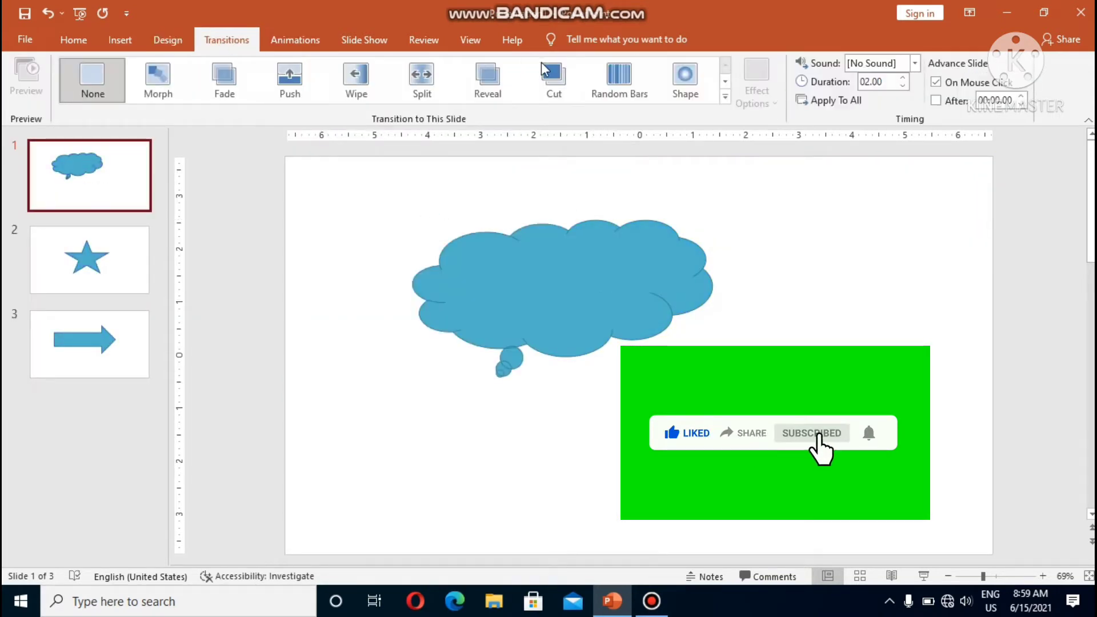
Give slide 1 a Curtains transition with a 03.00-second duration.
{"action": "left_click", "coordinate": [724, 96]}
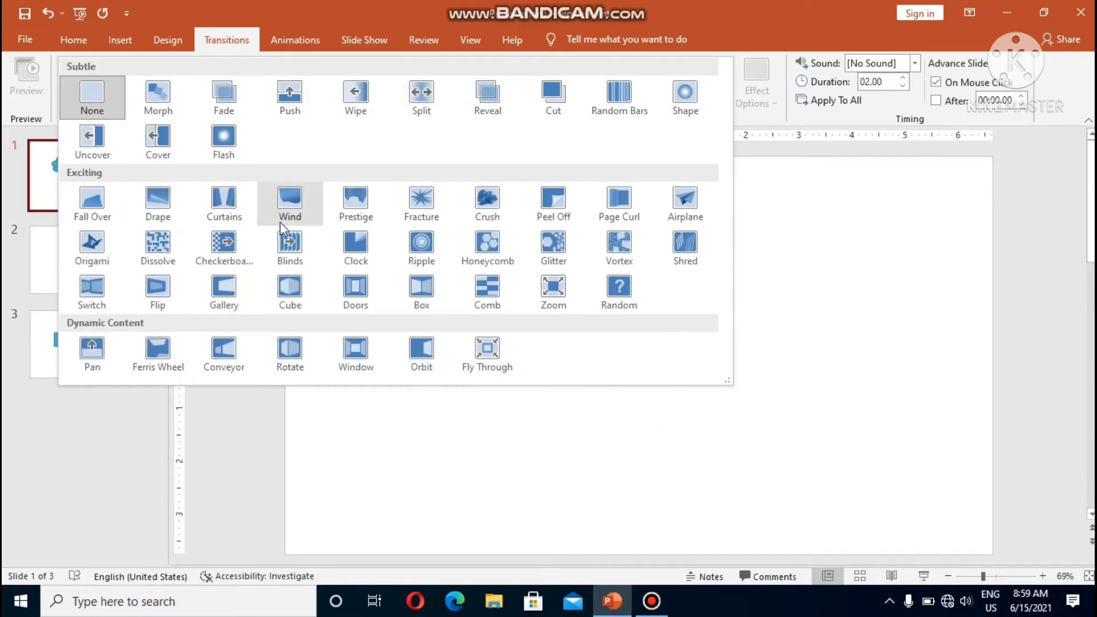
{"action": "left_click", "coordinate": [242, 207]}
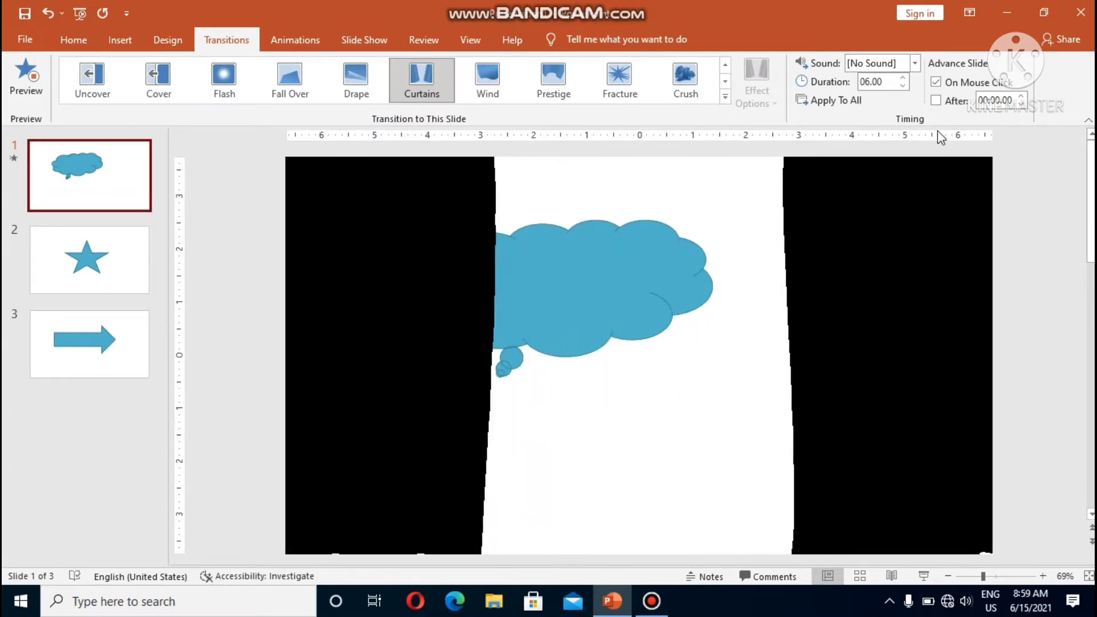
{"action": "left_click", "coordinate": [902, 86]}
{"action": "type", "text": "03"}
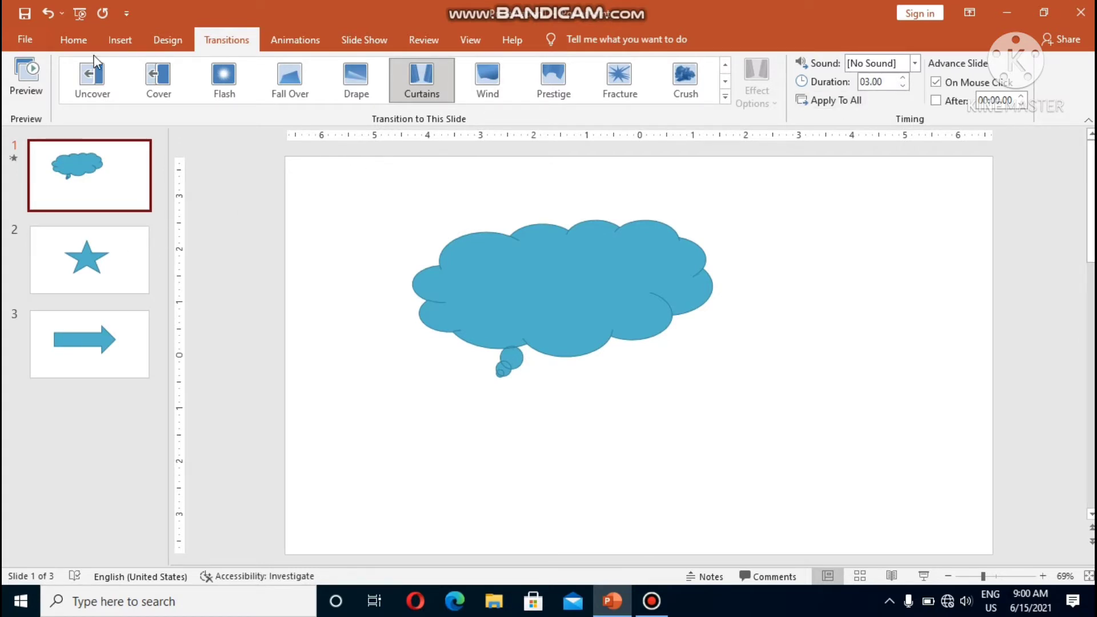
Preview Curtains, shorten it to 00.50, and auto-advance slide 1 after 00:02.00.
{"action": "left_click", "coordinate": [26, 77]}
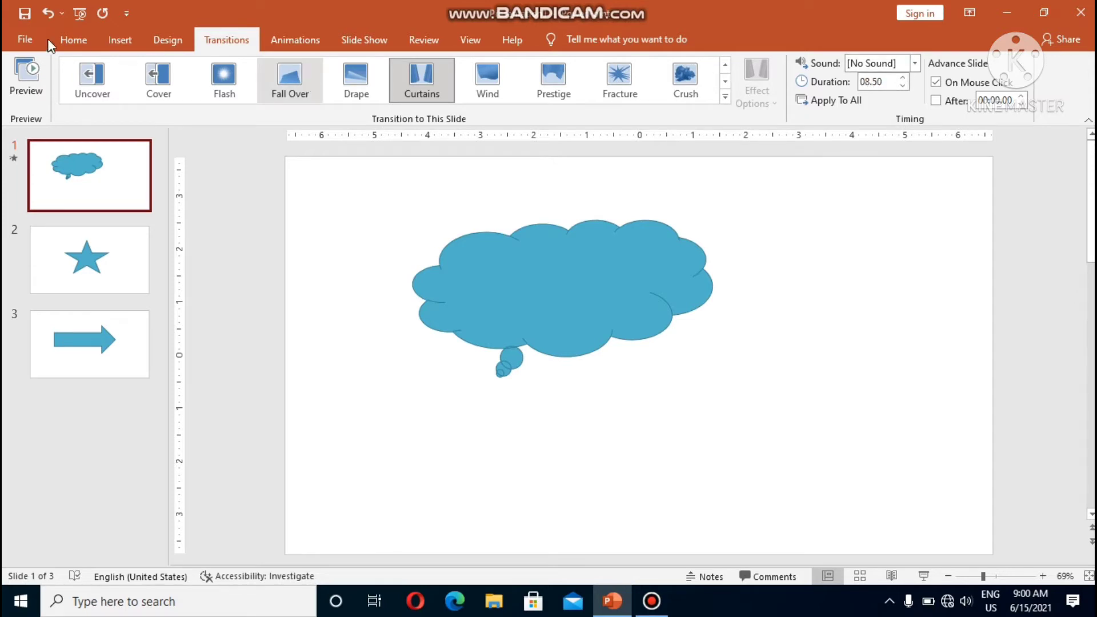
{"action": "left_click", "coordinate": [21, 93]}
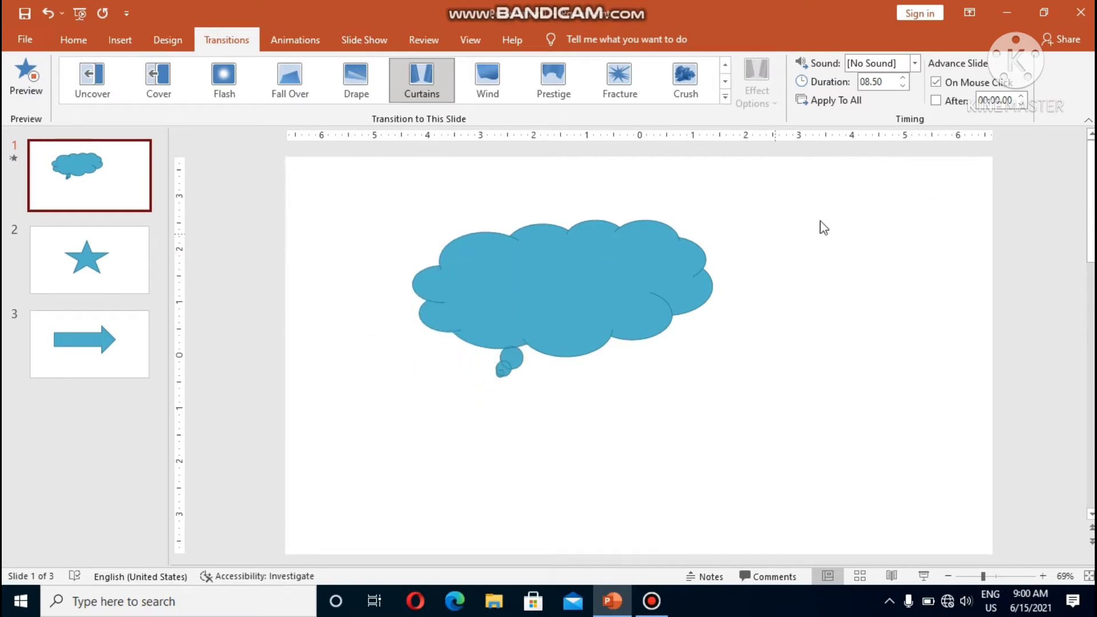
{"action": "left_click", "coordinate": [903, 86]}
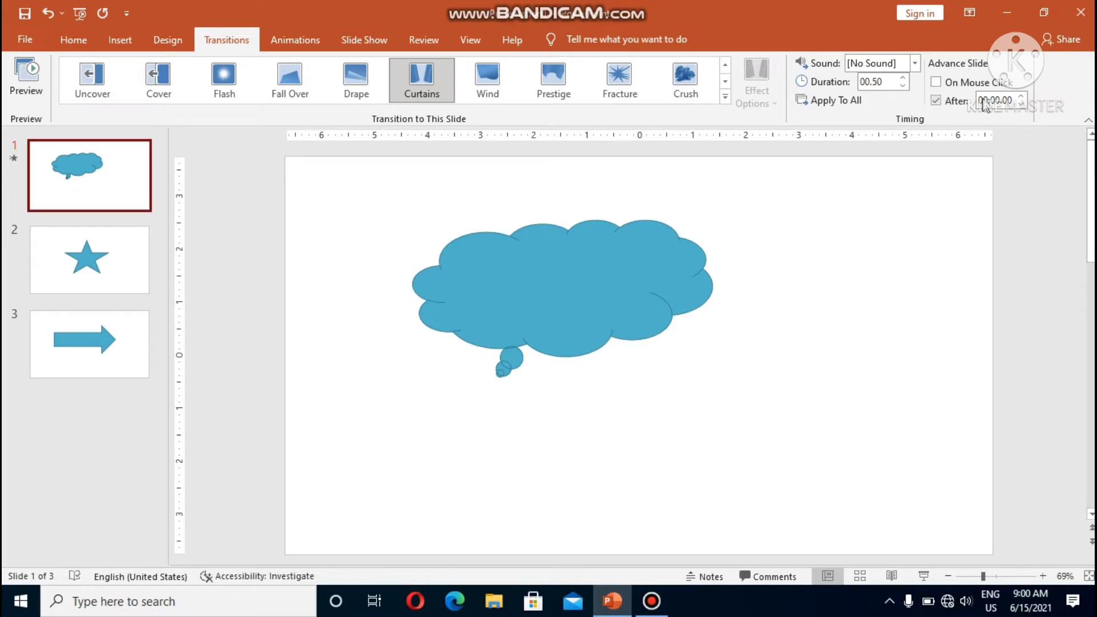
{"action": "left_click", "coordinate": [1021, 97]}
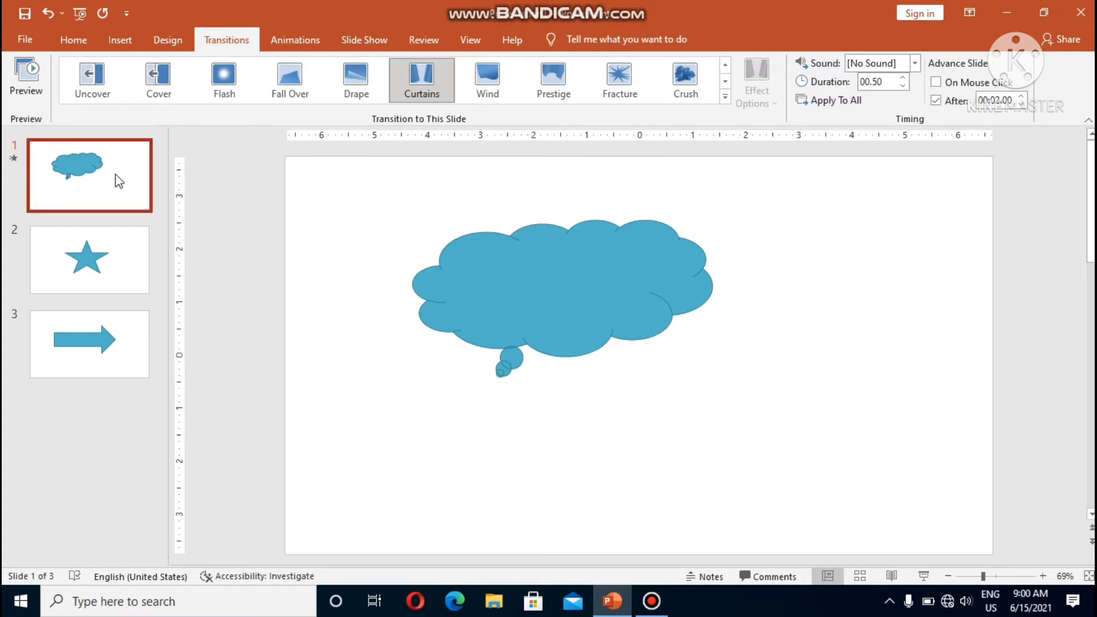
{"action": "left_click", "coordinate": [471, 261]}
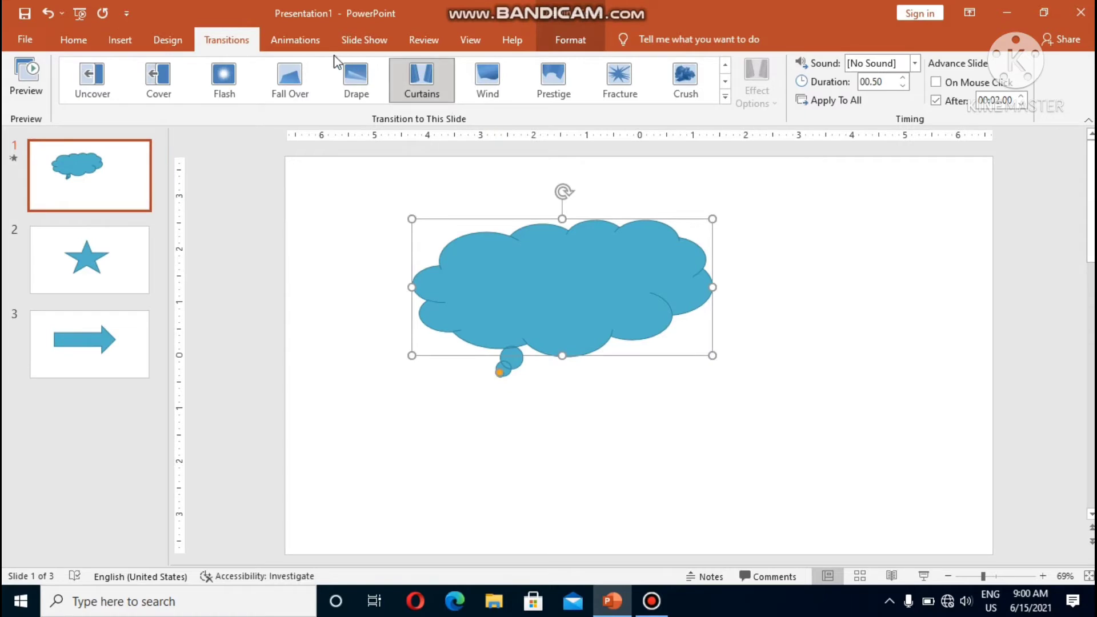
Give the cloud a 02.00-second Shape entrance with a 00.25-second delay.
{"action": "left_click", "coordinate": [294, 39]}
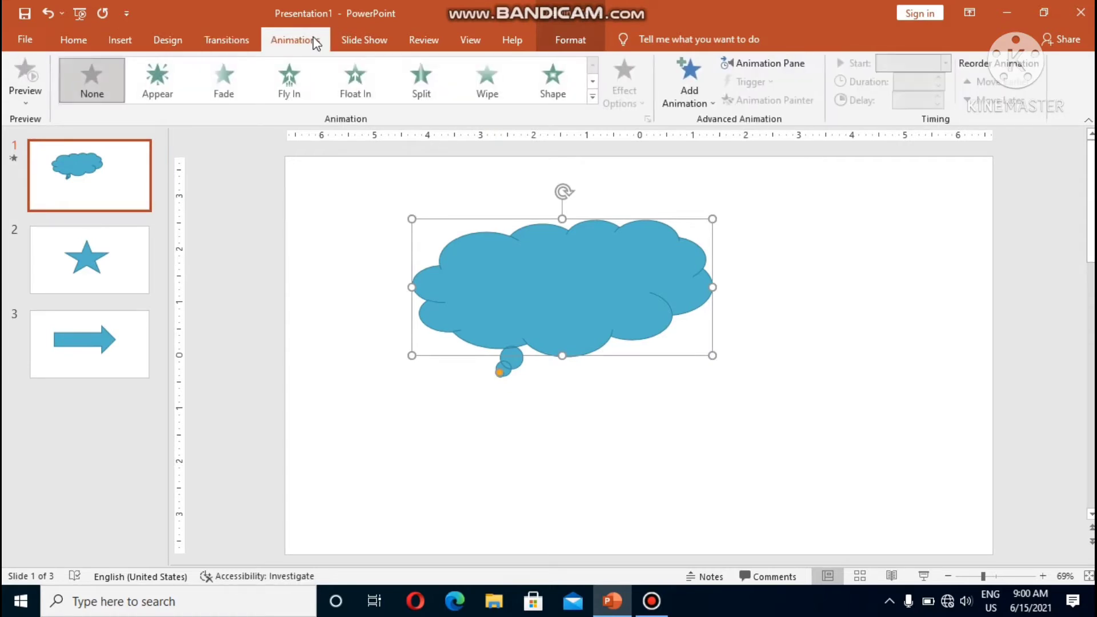
{"action": "left_click", "coordinate": [567, 101]}
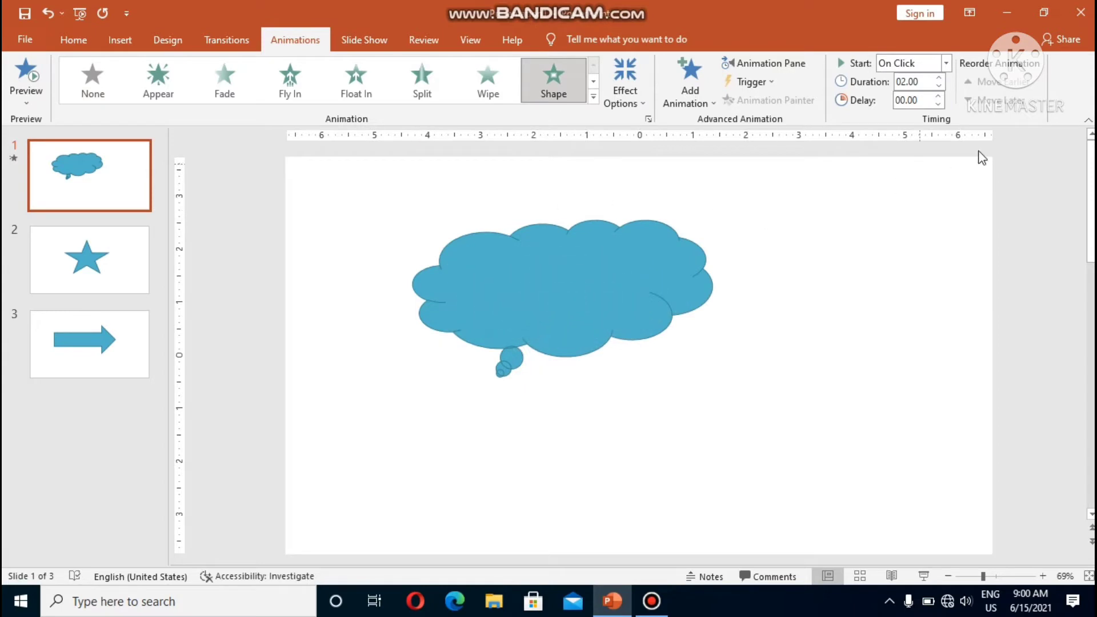
{"action": "left_click", "coordinate": [746, 64]}
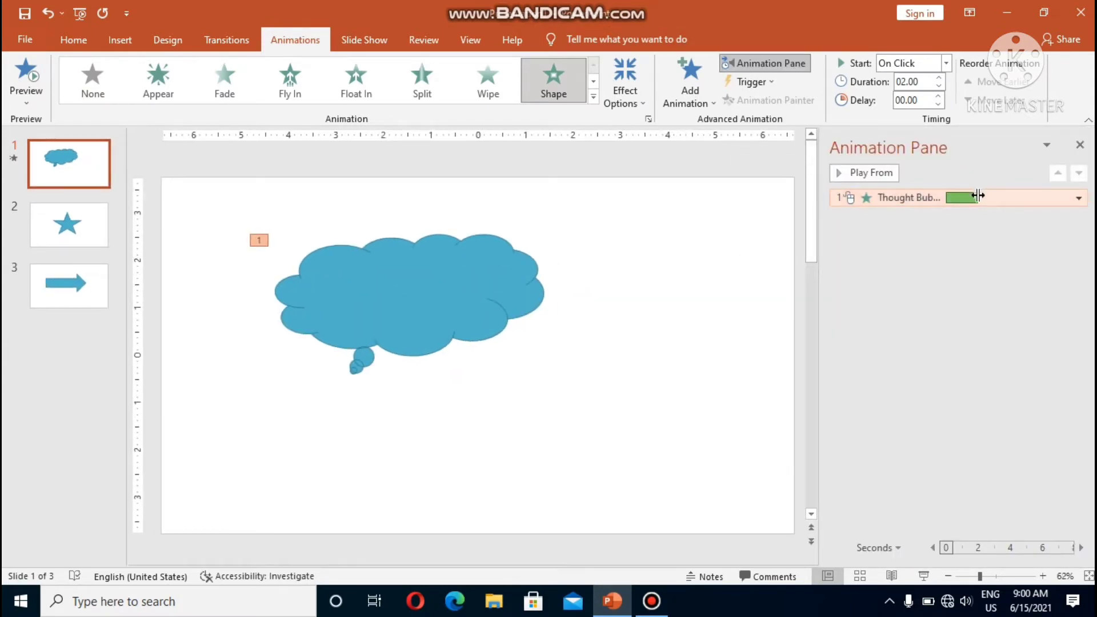
{"action": "mouse_move", "coordinate": [977, 198]}
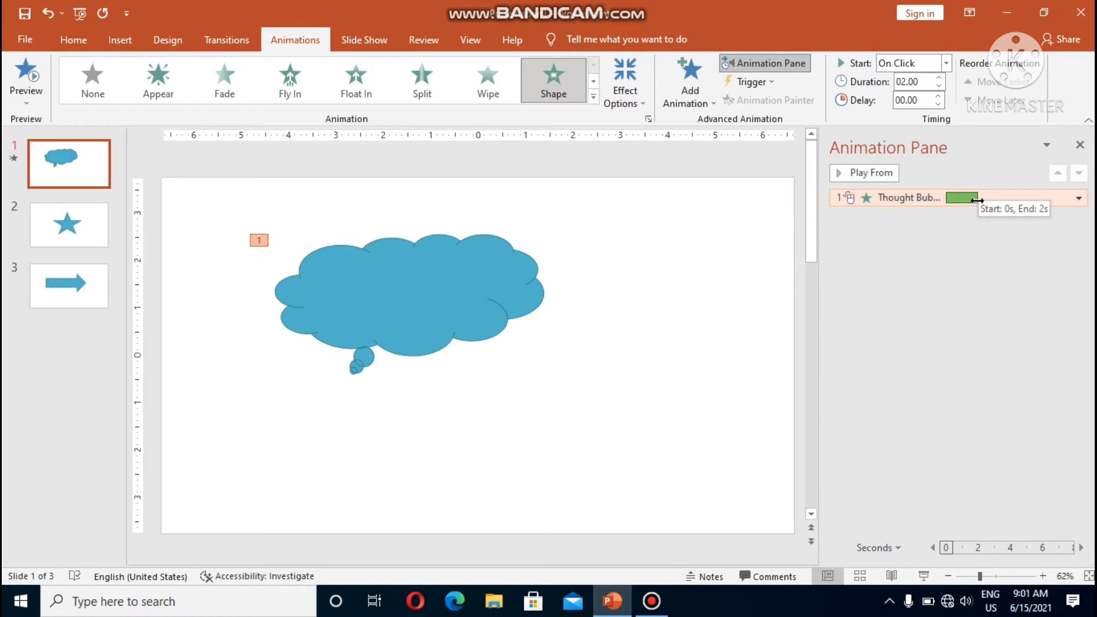
{"action": "left_click_drag", "start_coordinate": [976, 200], "coordinate": [989, 197]}
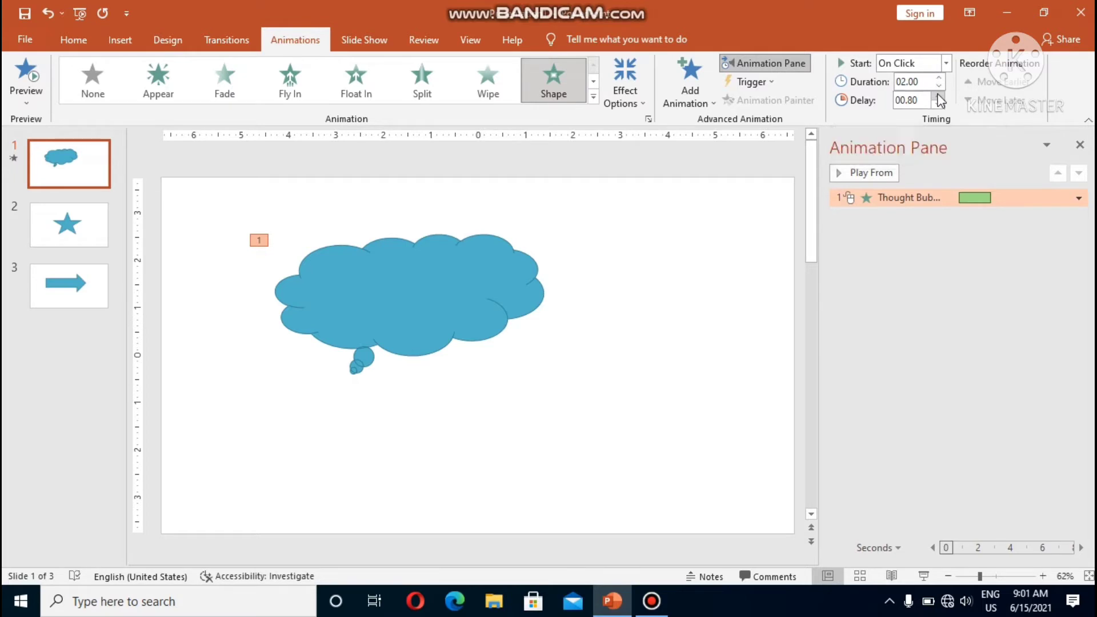
{"action": "left_click", "coordinate": [937, 105]}
{"action": "left_click", "coordinate": [938, 105]}
{"action": "left_click", "coordinate": [938, 95]}
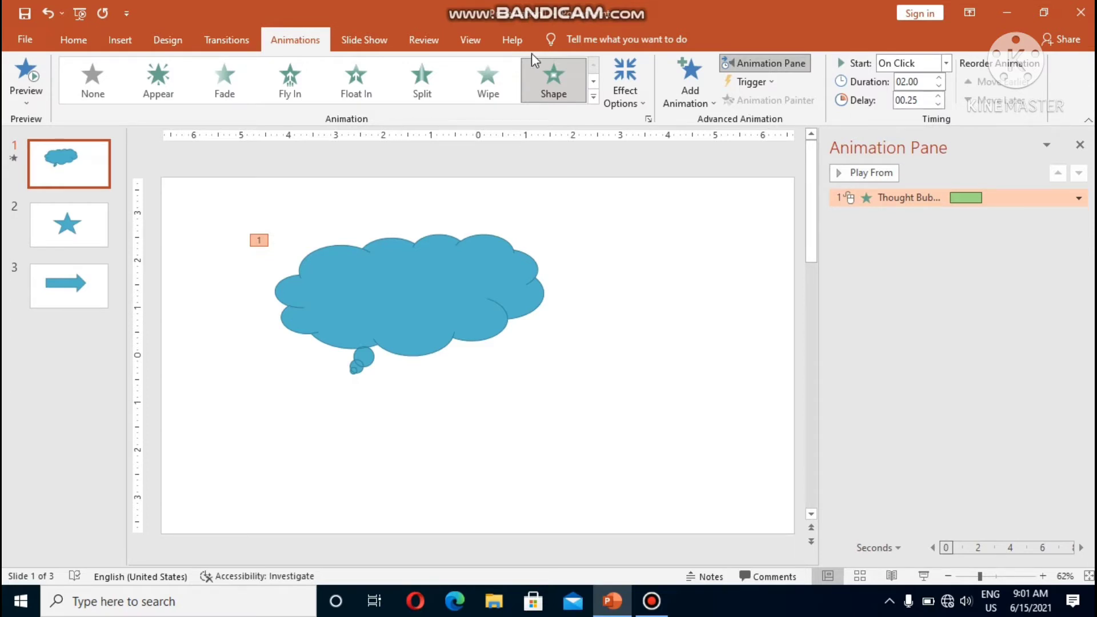
Give the star a Float In entrance lasting 01.50 seconds after a 00.70-second delay.
{"action": "left_click", "coordinate": [80, 236]}
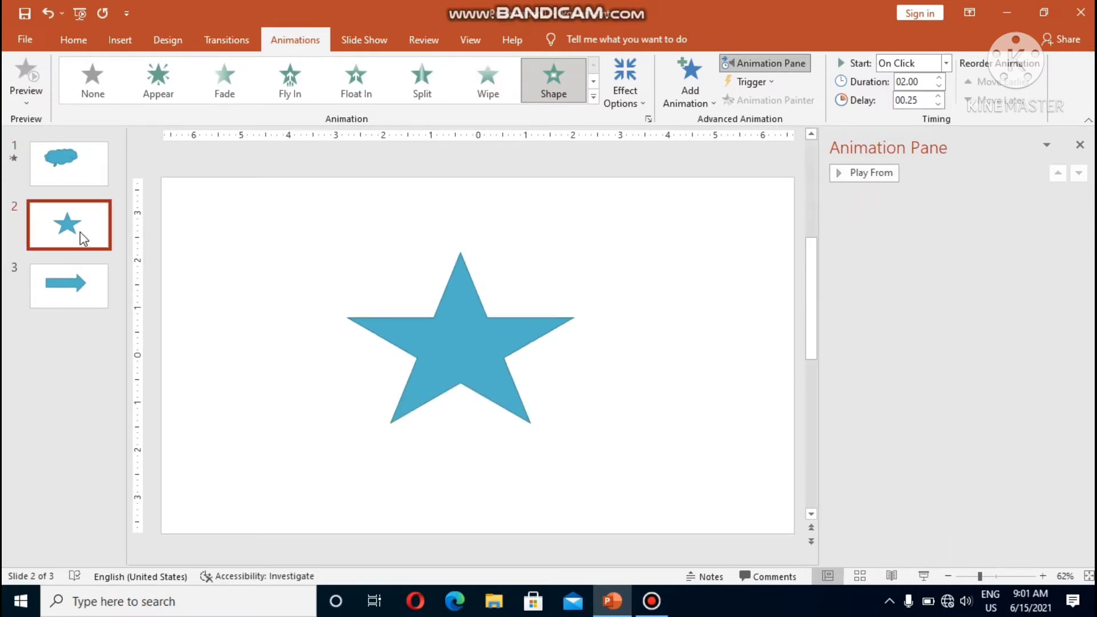
{"action": "left_click", "coordinate": [417, 321]}
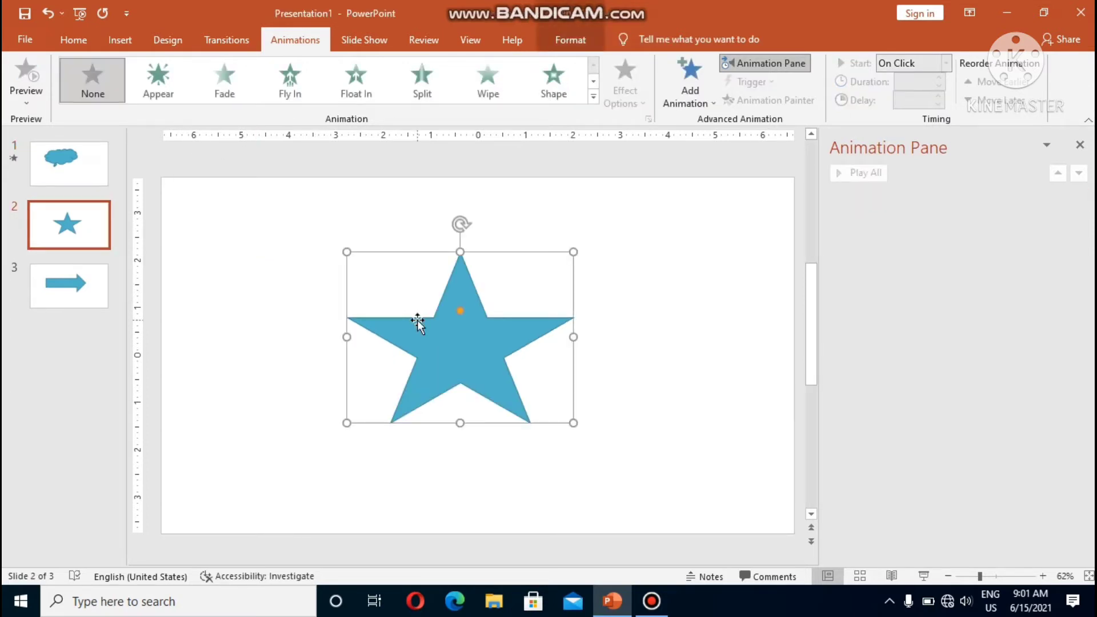
{"action": "left_click", "coordinate": [355, 82]}
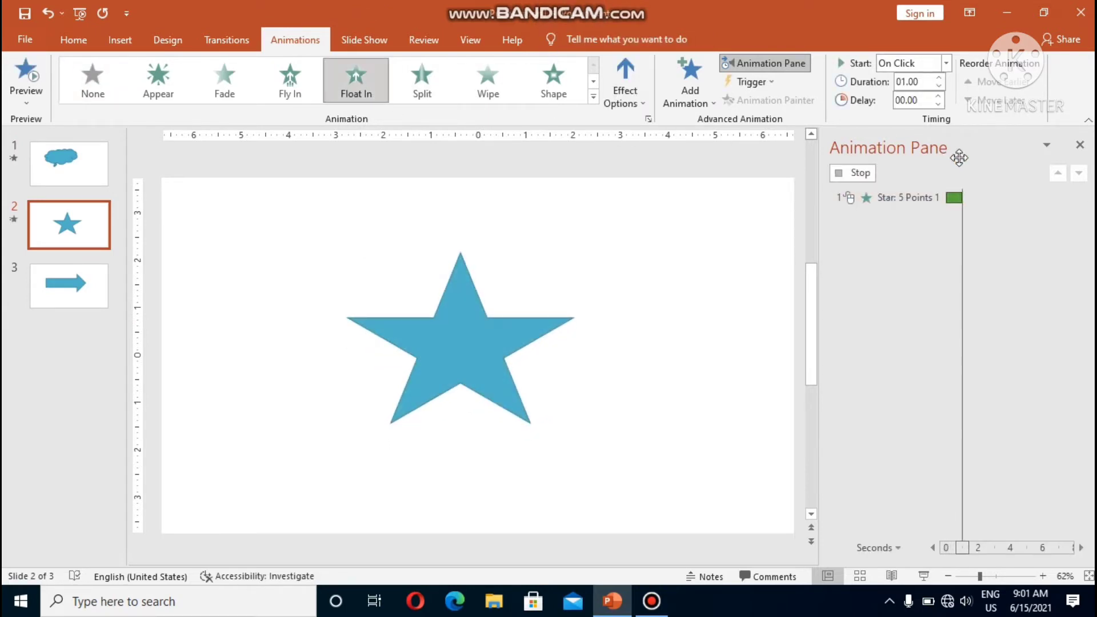
{"action": "left_click_drag", "start_coordinate": [959, 198], "coordinate": [969, 199]}
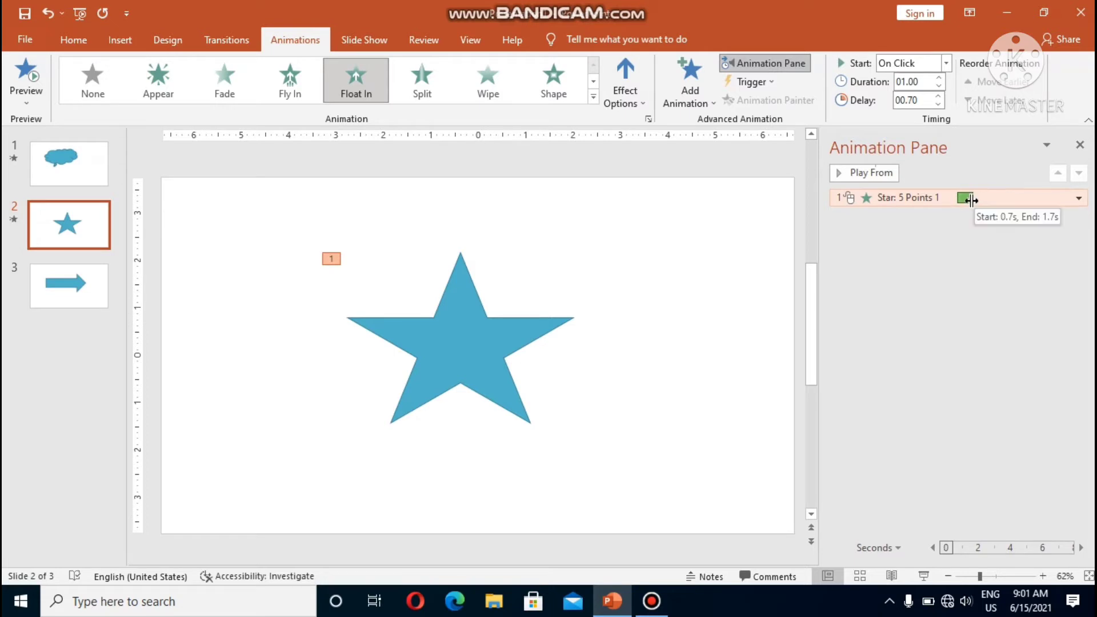
{"action": "mouse_move", "coordinate": [971, 199]}
{"action": "left_mouse_down"}
{"action": "mouse_move", "coordinate": [989, 199]}
{"action": "mouse_move", "coordinate": [977, 199]}
{"action": "left_mouse_up"}
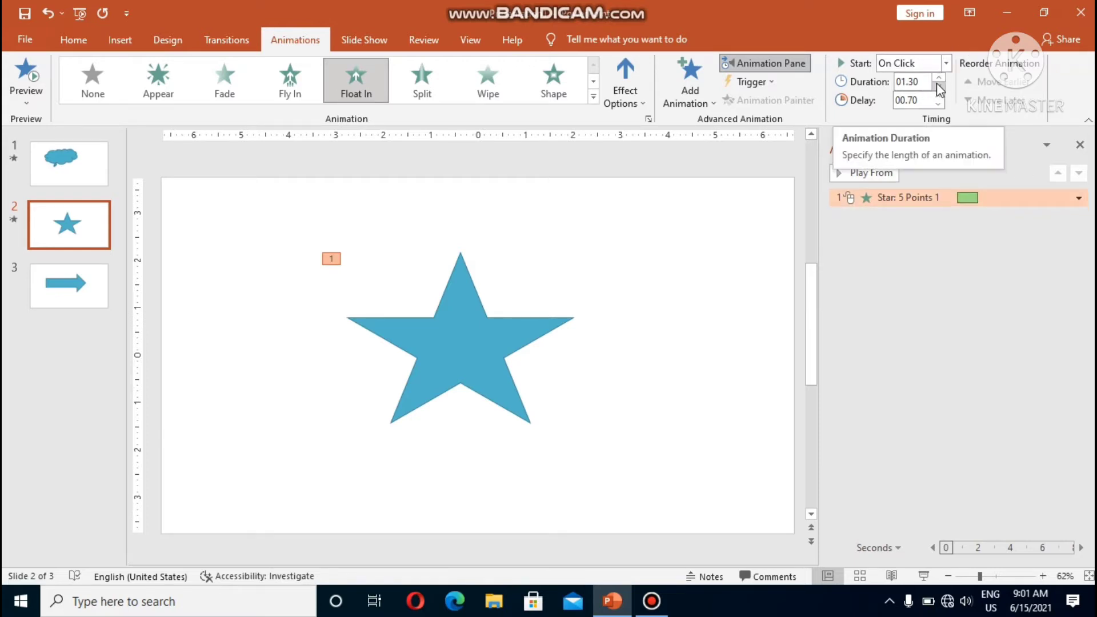
{"action": "left_click", "coordinate": [937, 85]}
{"action": "left_click", "coordinate": [937, 85]}
{"action": "left_click", "coordinate": [937, 86]}
{"action": "left_click", "coordinate": [937, 86]}
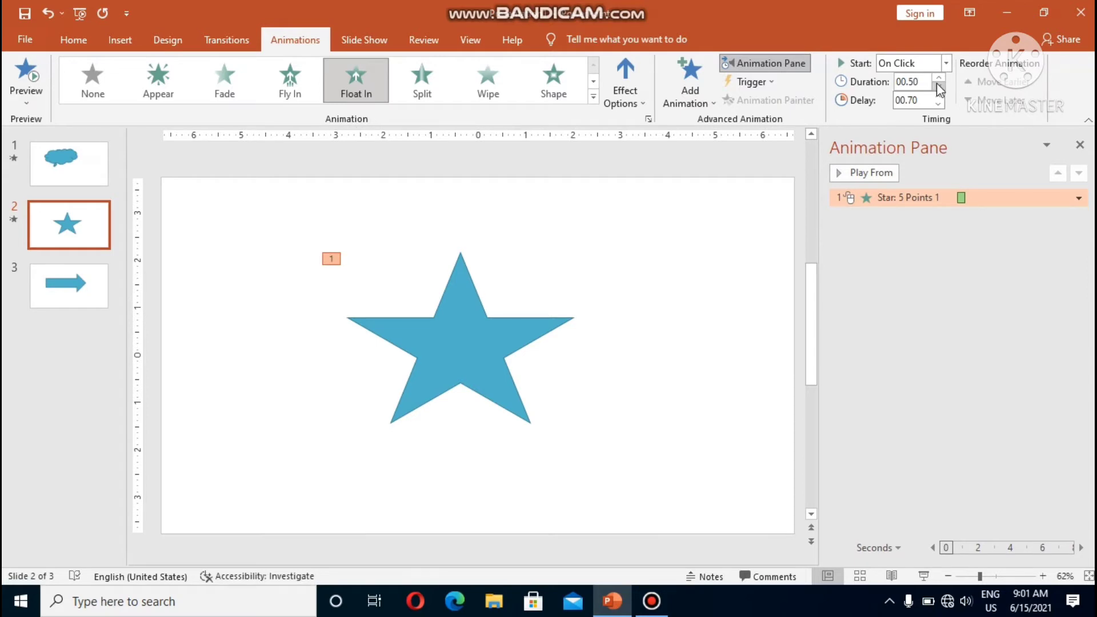
{"action": "left_click", "coordinate": [937, 79]}
{"action": "left_click", "coordinate": [937, 79]}
{"action": "left_click", "coordinate": [937, 79]}
{"action": "left_click", "coordinate": [937, 79]}
{"action": "left_click", "coordinate": [101, 281]}
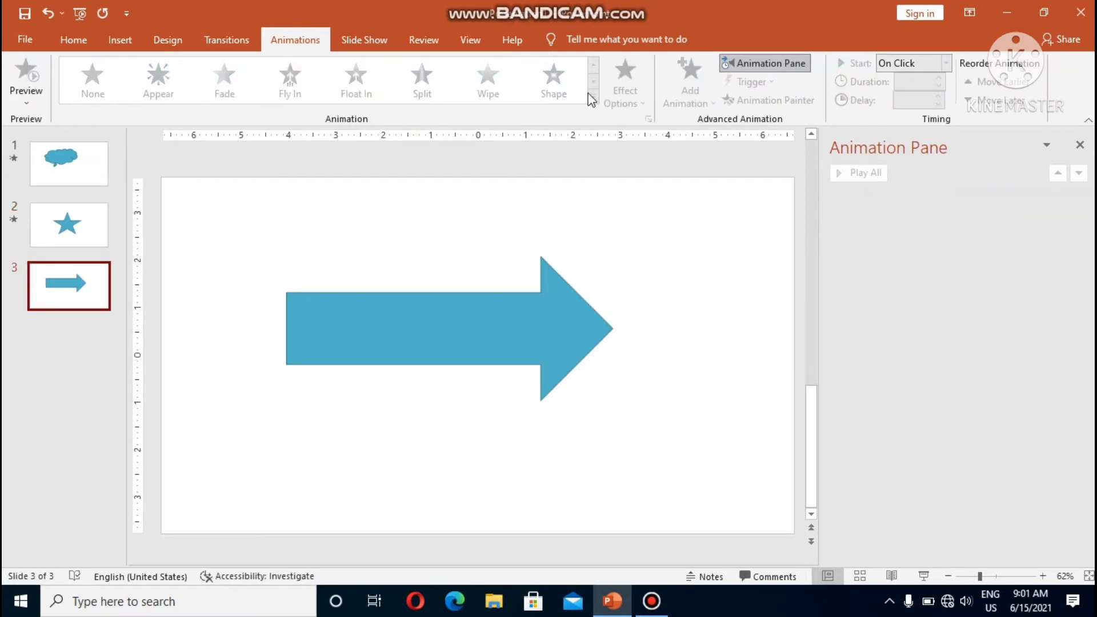
Animate the arrow, trying Appear and Teeter before settling on a 2-second Swivel entrance.
{"action": "left_click", "coordinate": [490, 337]}
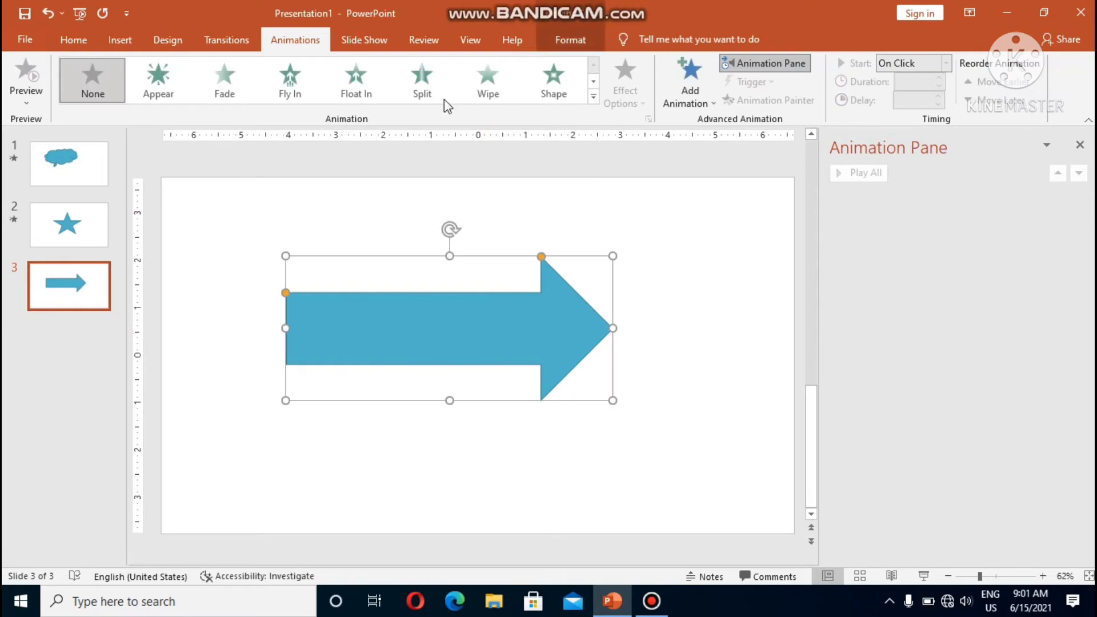
{"action": "left_click", "coordinate": [171, 87]}
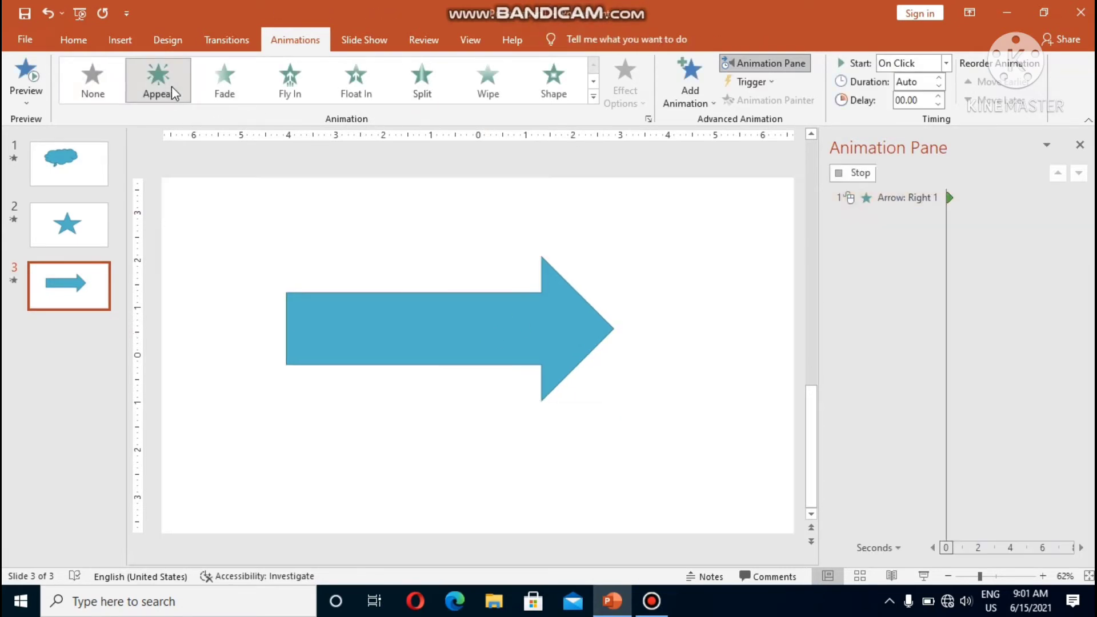
{"action": "left_click", "coordinate": [594, 98]}
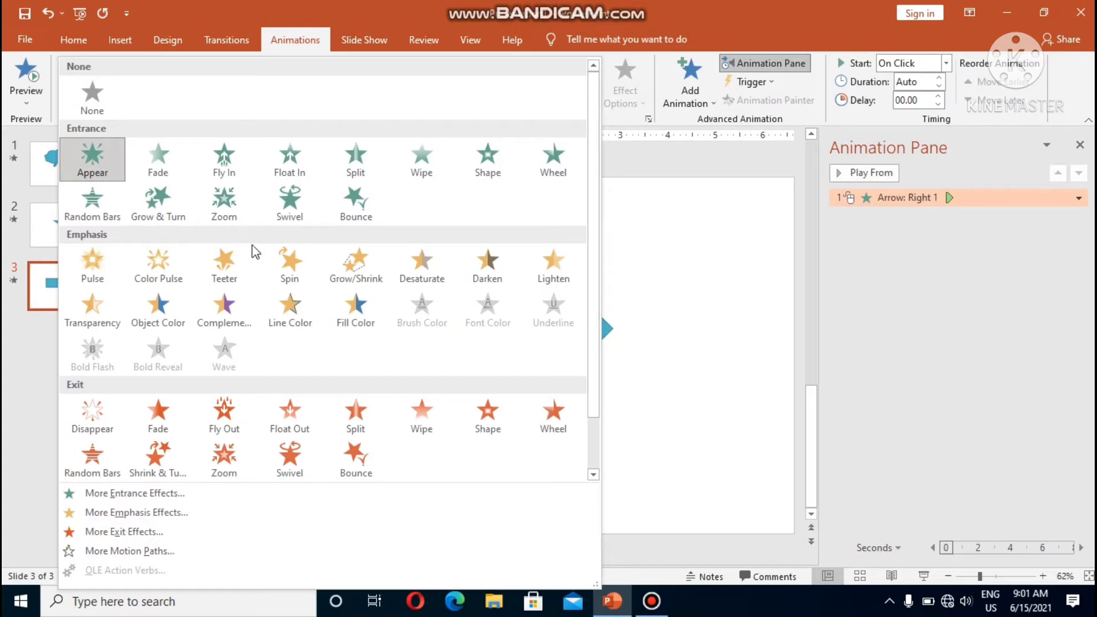
{"action": "left_click", "coordinate": [221, 271]}
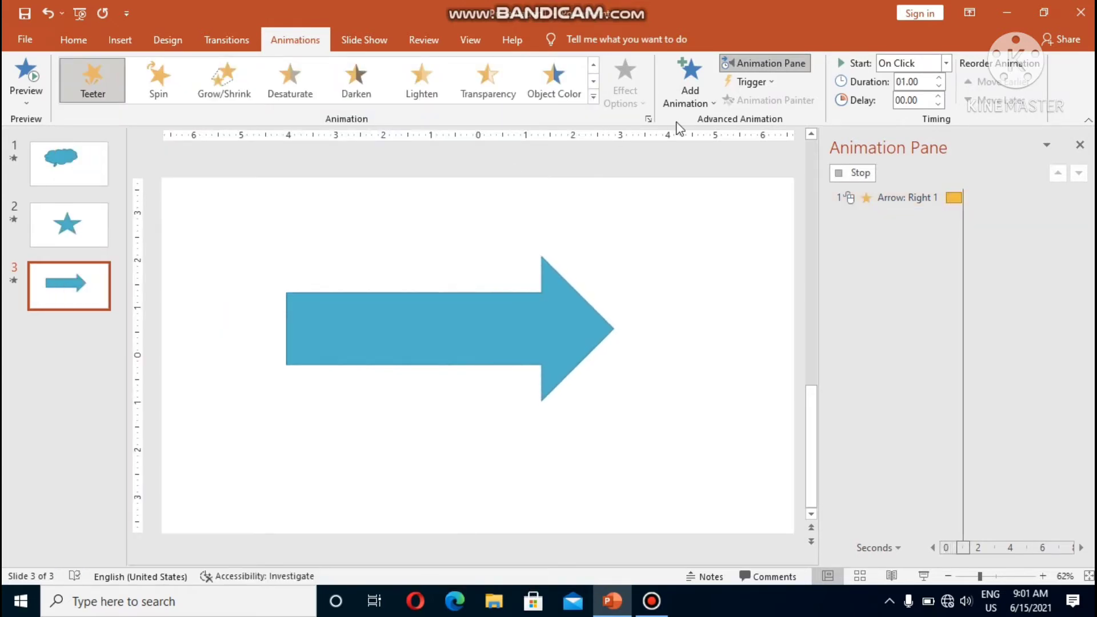
{"action": "left_click", "coordinate": [594, 98]}
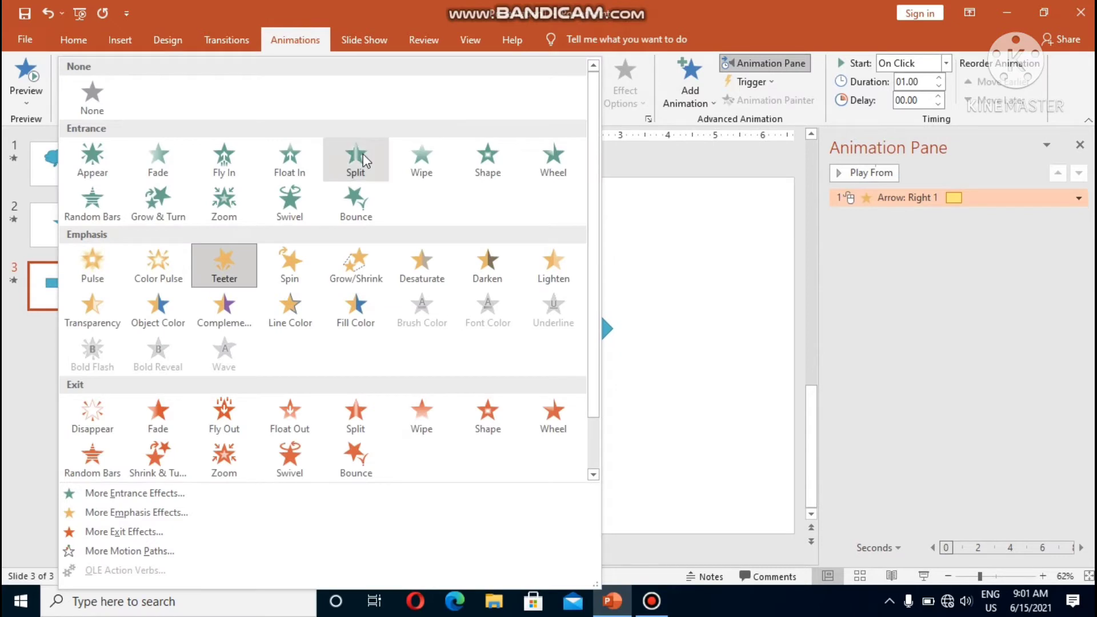
{"action": "left_click", "coordinate": [294, 199]}
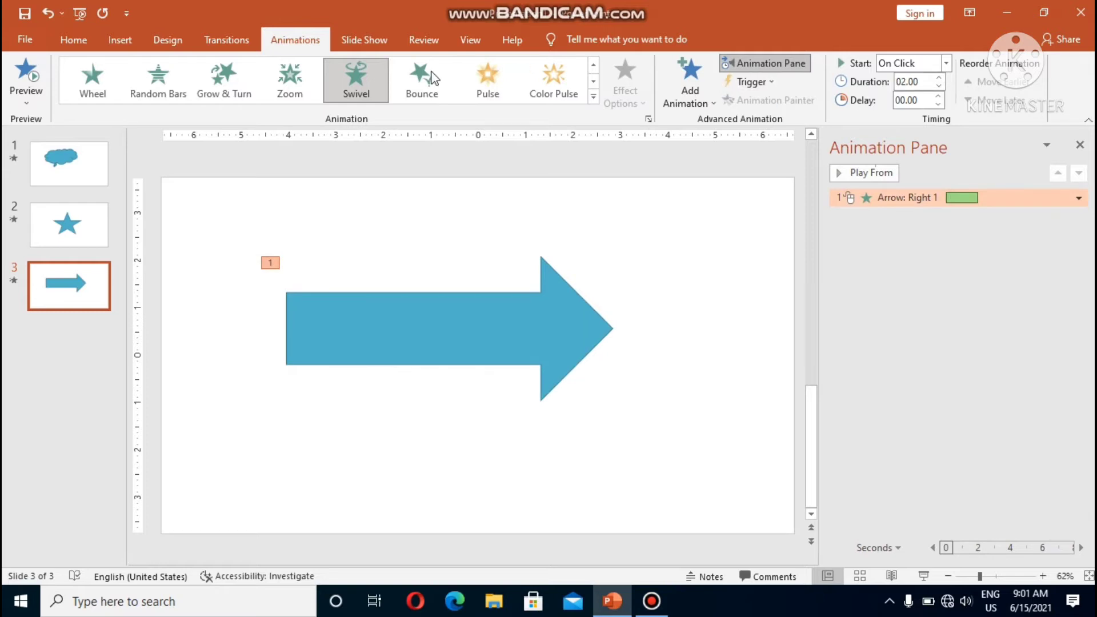
{"action": "left_click", "coordinate": [244, 42]}
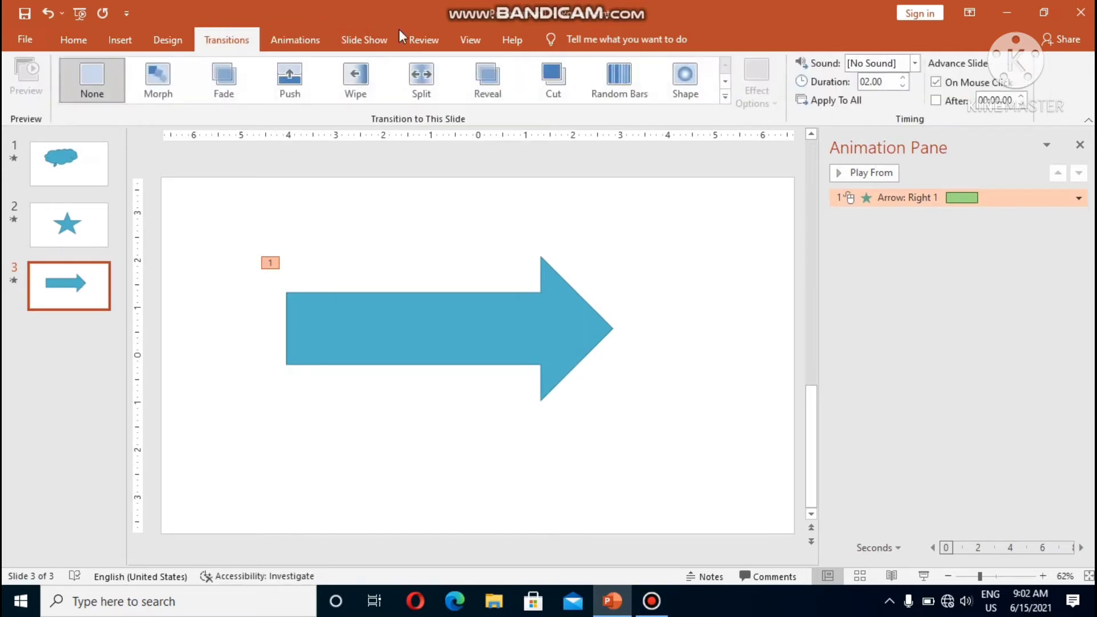
Switch slides 3 and 2 to advance automatically, slide 2 after 00:02.00.
{"action": "left_click", "coordinate": [935, 101]}
{"action": "left_click", "coordinate": [935, 81]}
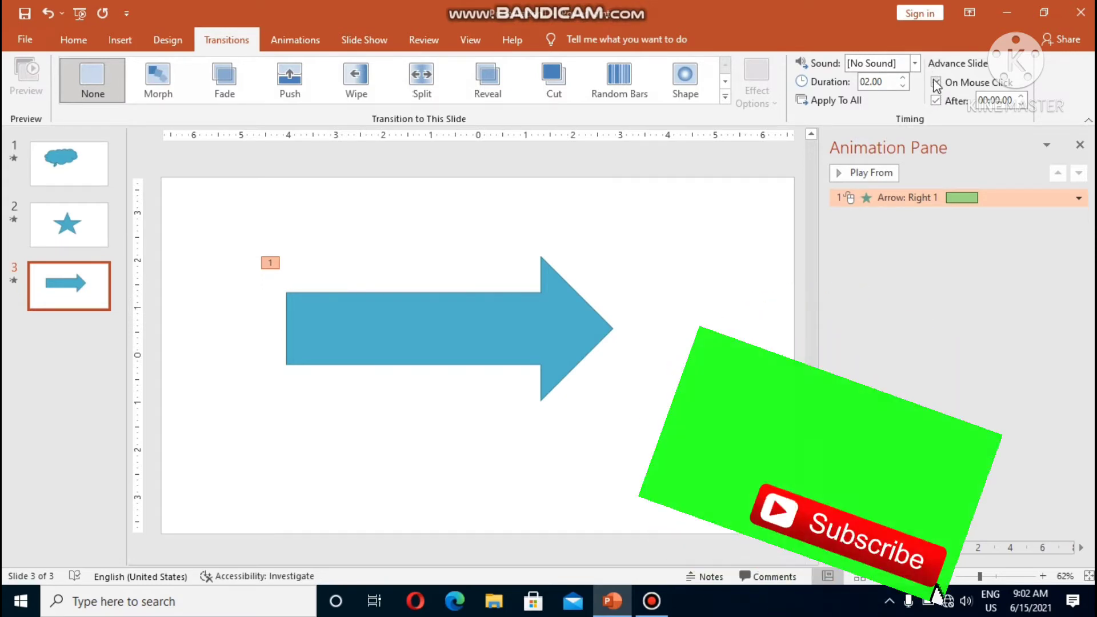
{"action": "left_click", "coordinate": [86, 230]}
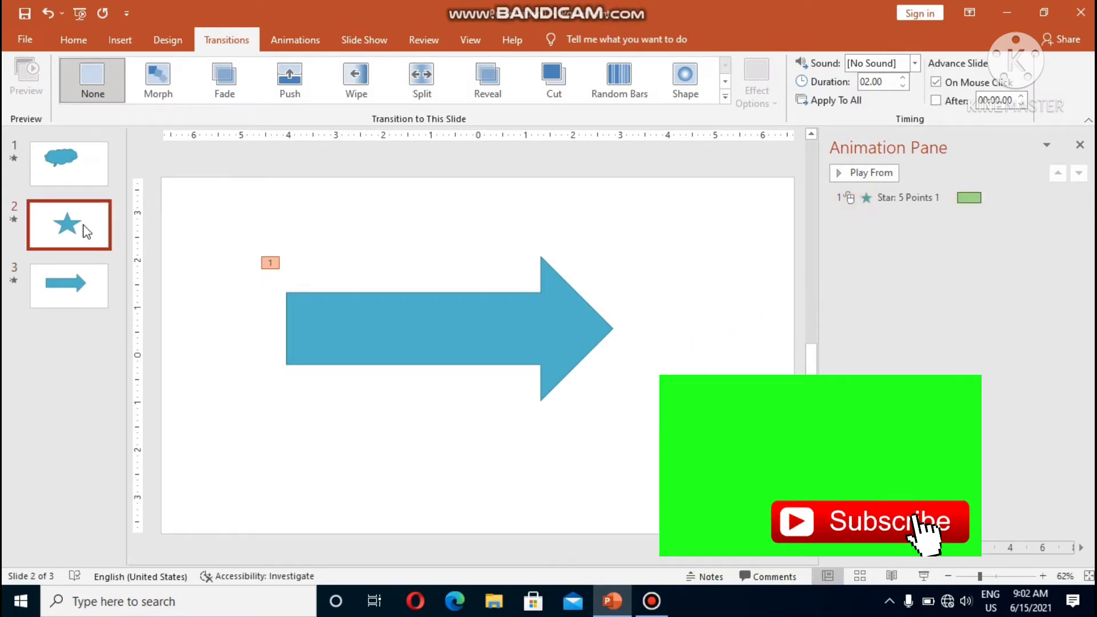
{"action": "left_click", "coordinate": [935, 82]}
{"action": "left_click", "coordinate": [935, 101]}
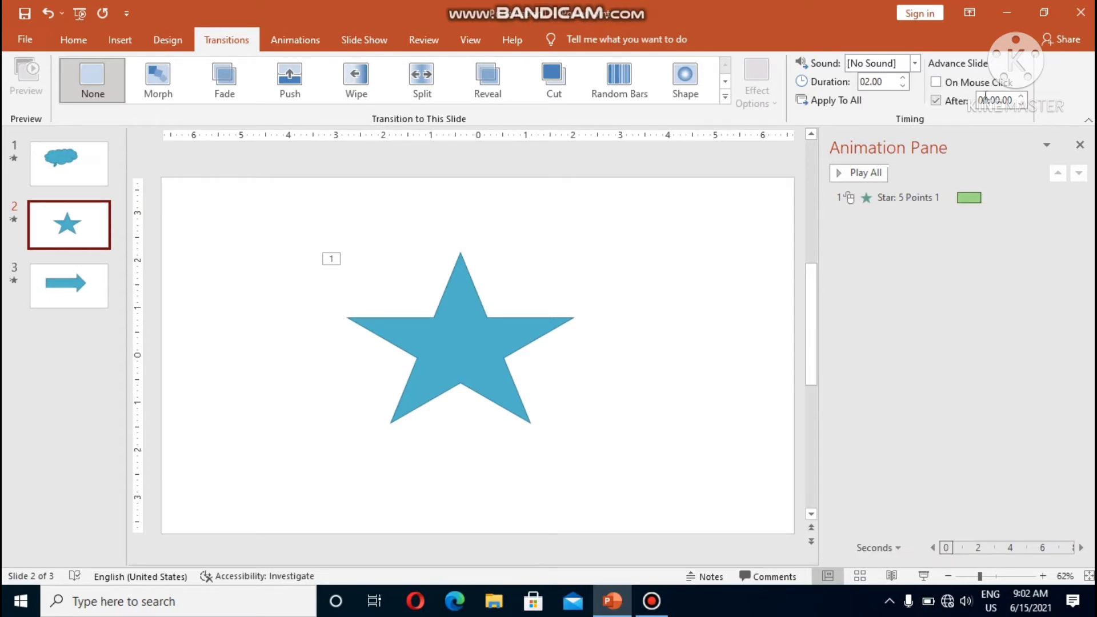
{"action": "double_click", "coordinate": [1019, 97]}
{"action": "left_click", "coordinate": [353, 41]}
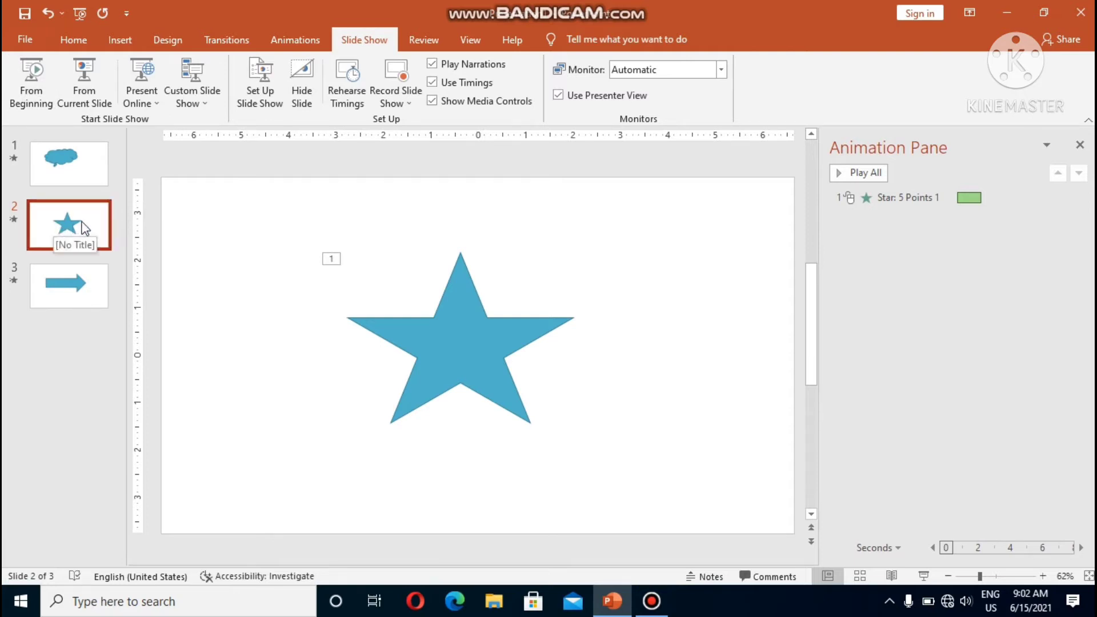
{"action": "left_click", "coordinate": [35, 88]}
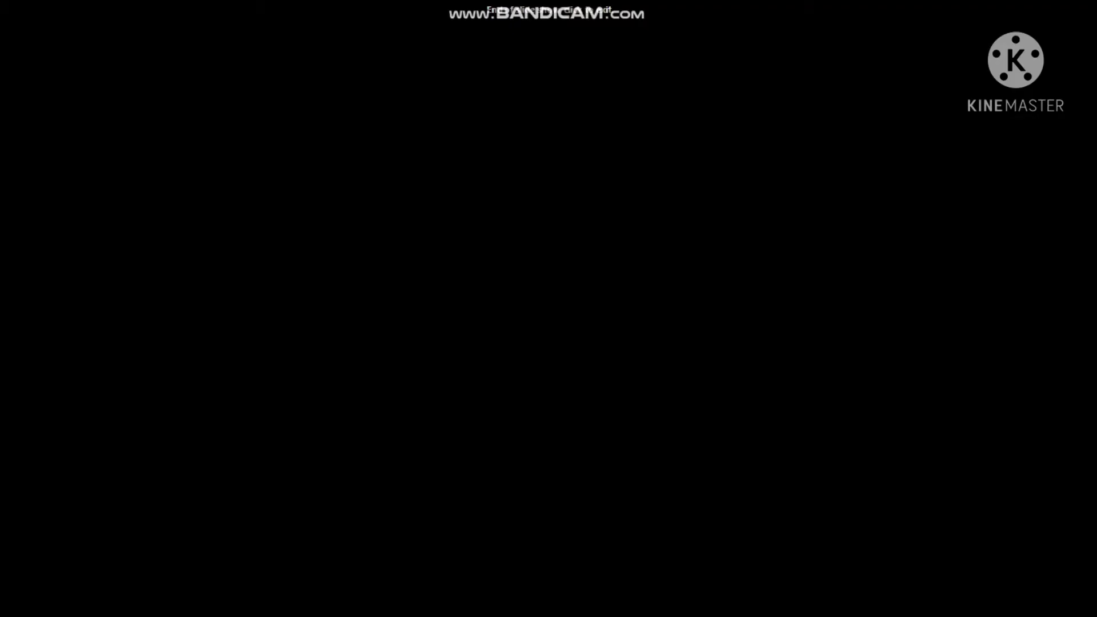
{"action": "left_click", "coordinate": [306, 123]}
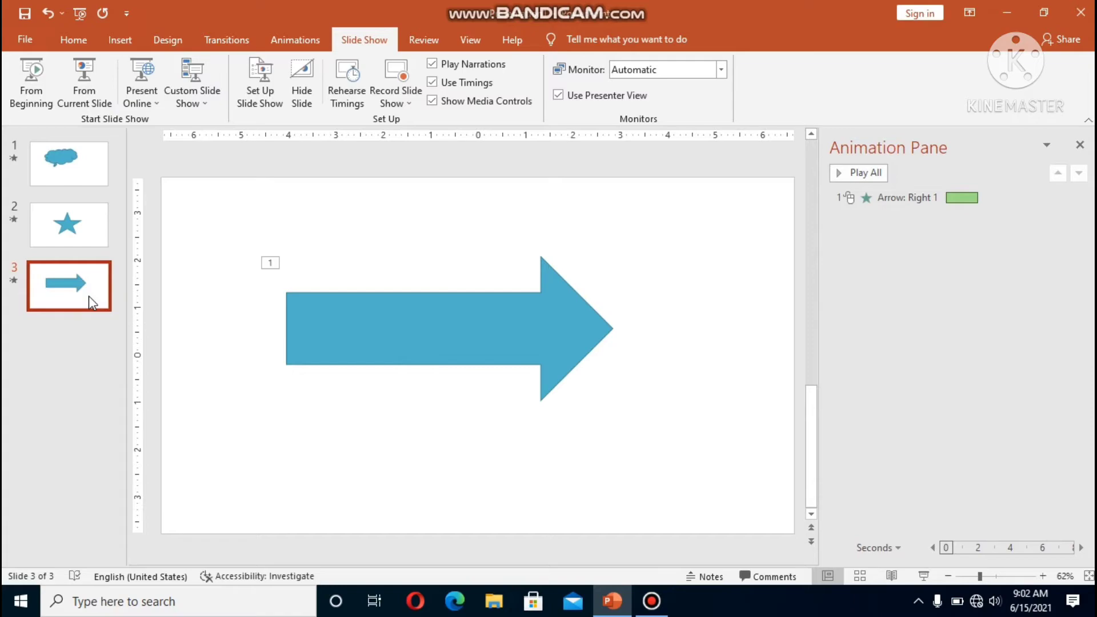
{"action": "left_click", "coordinate": [84, 237]}
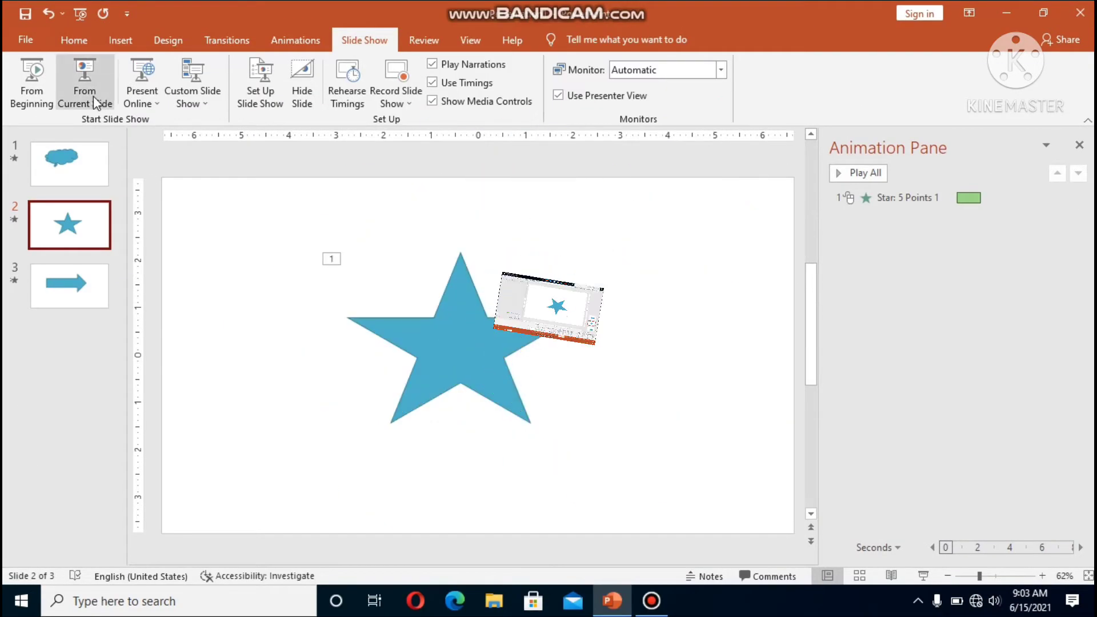
{"action": "left_click", "coordinate": [94, 96]}
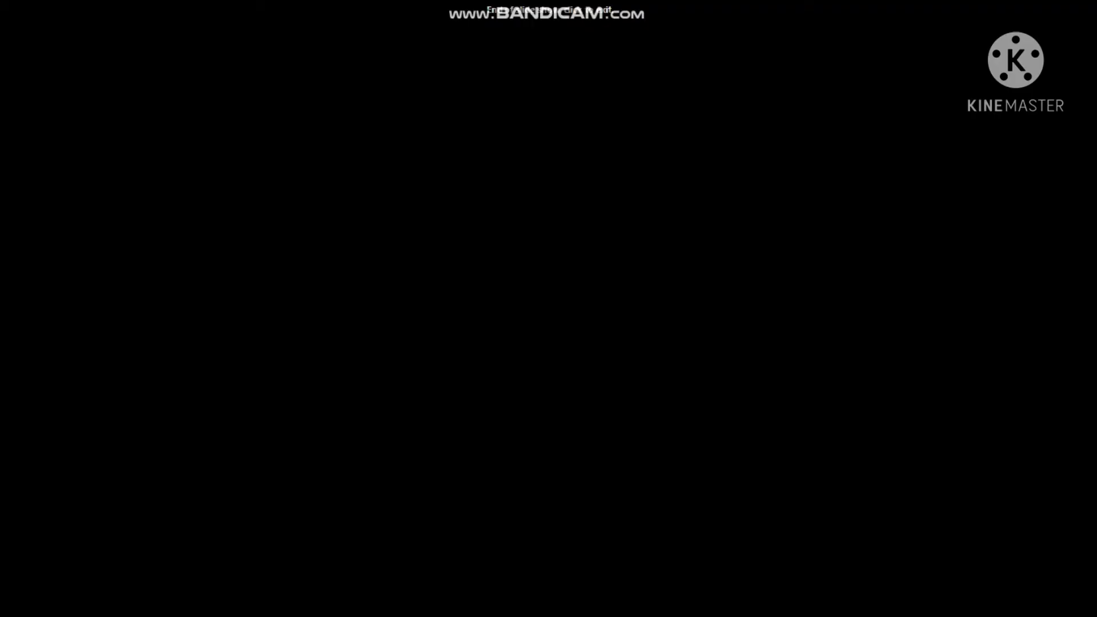
{"action": "left_click", "coordinate": [93, 95]}
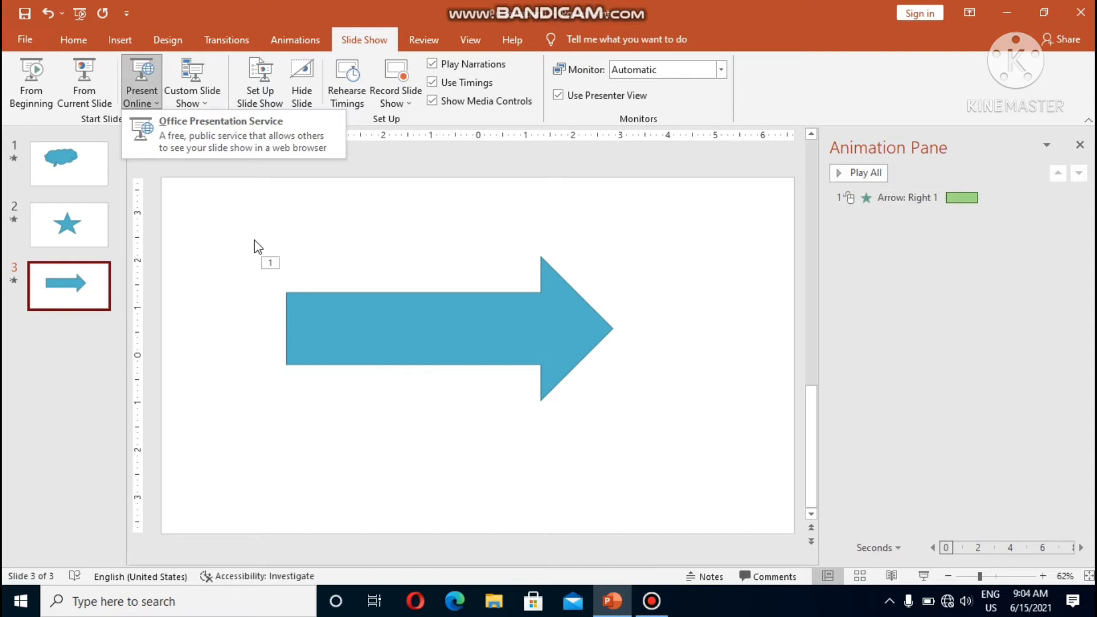
Open the Custom Shows dialog from the Custom Slide Show dropdown.
{"action": "left_click", "coordinate": [200, 106]}
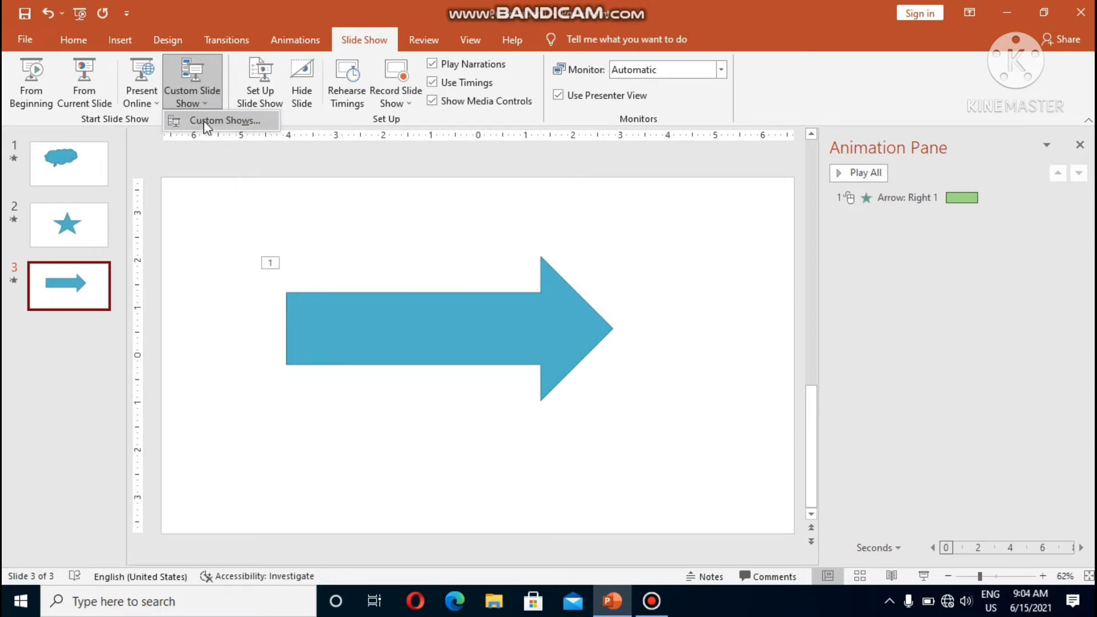
{"action": "left_click", "coordinate": [70, 217]}
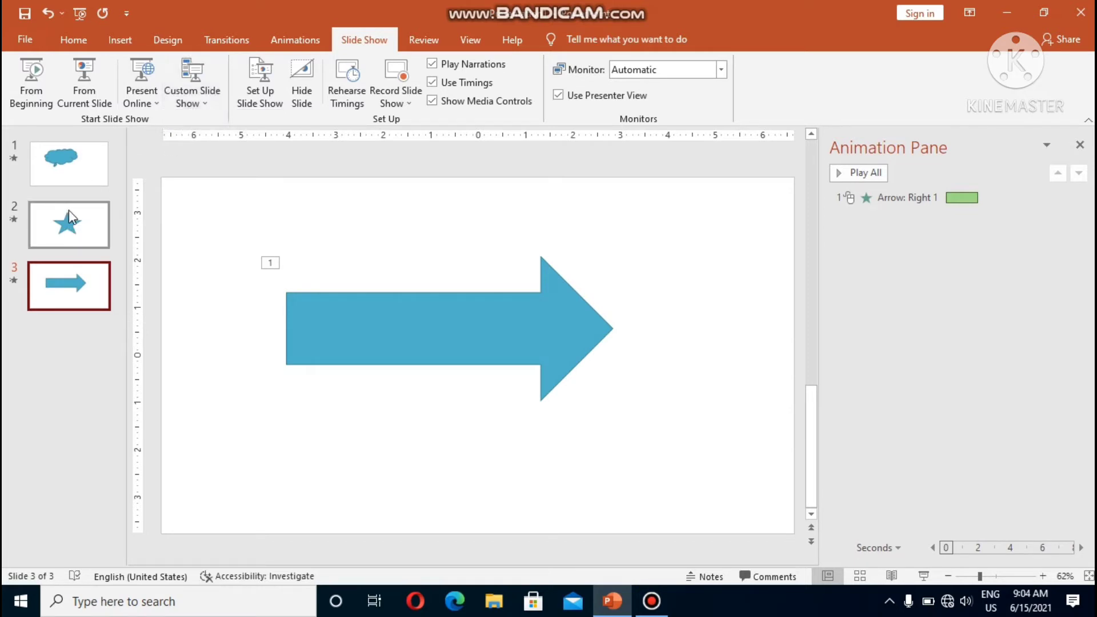
{"action": "left_click", "coordinate": [207, 105]}
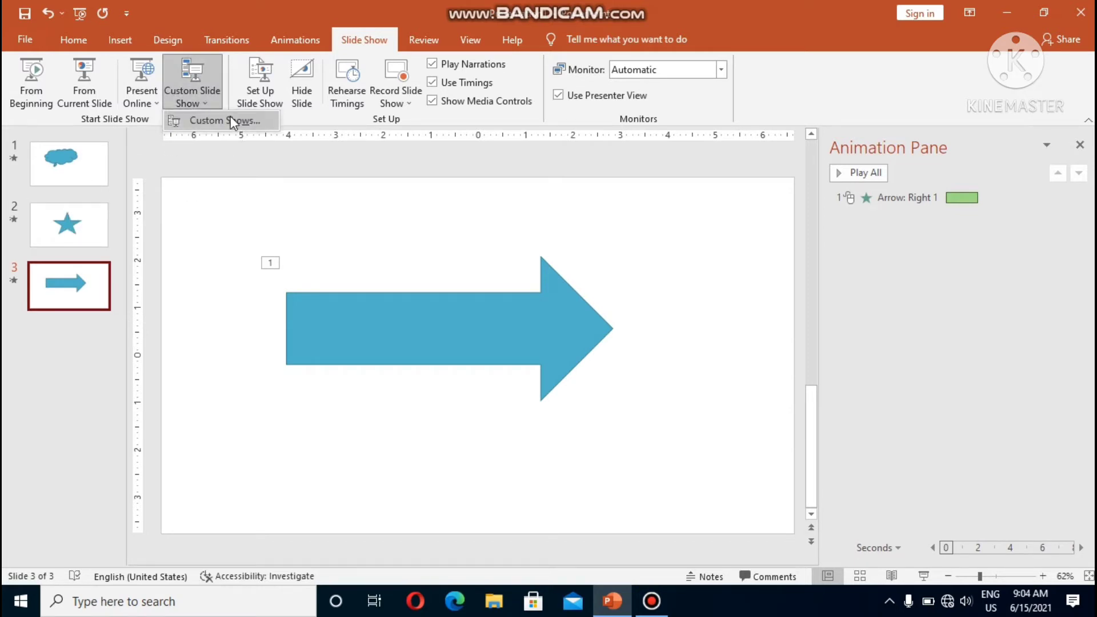
{"action": "left_click", "coordinate": [232, 119]}
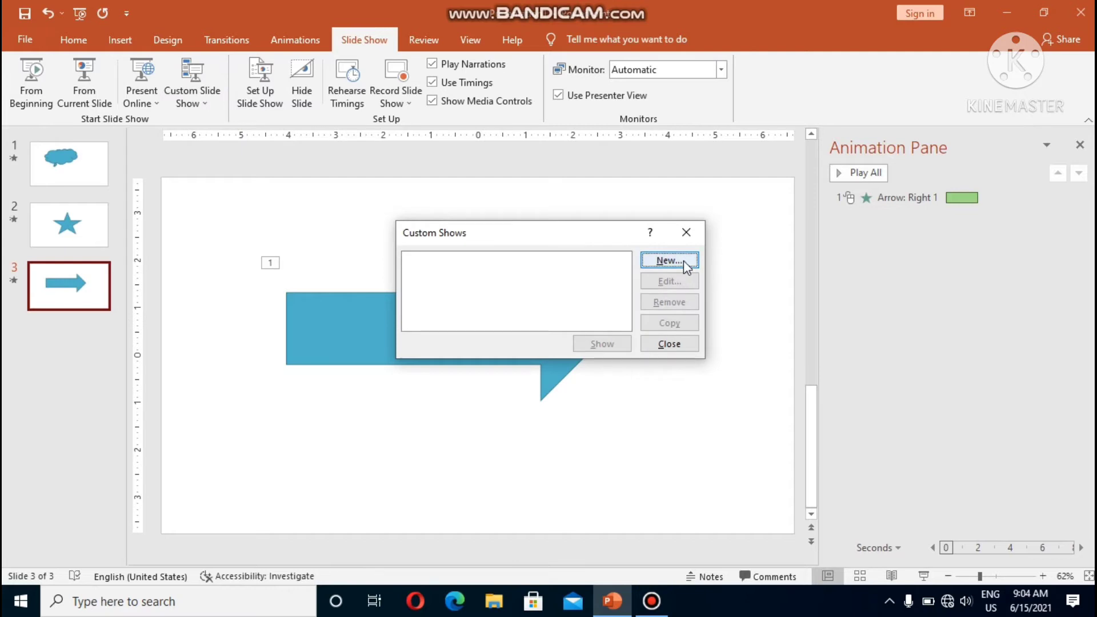
Start a new custom show and add slides 2, 1 and 3 in that order.
{"action": "left_click", "coordinate": [683, 260]}
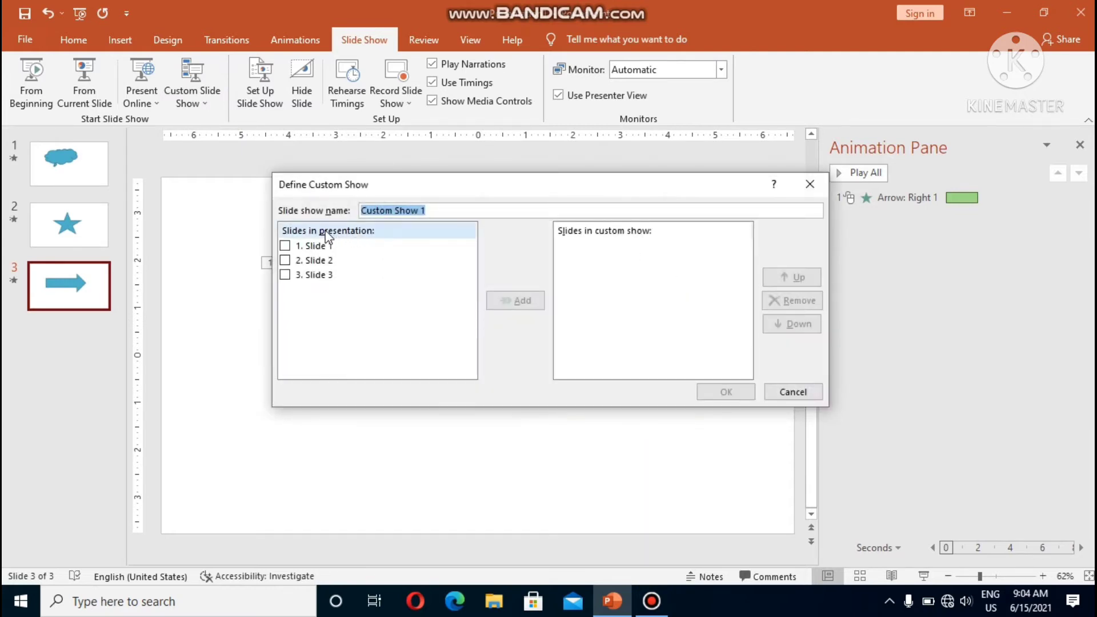
{"action": "left_click", "coordinate": [285, 262]}
{"action": "left_click", "coordinate": [517, 301]}
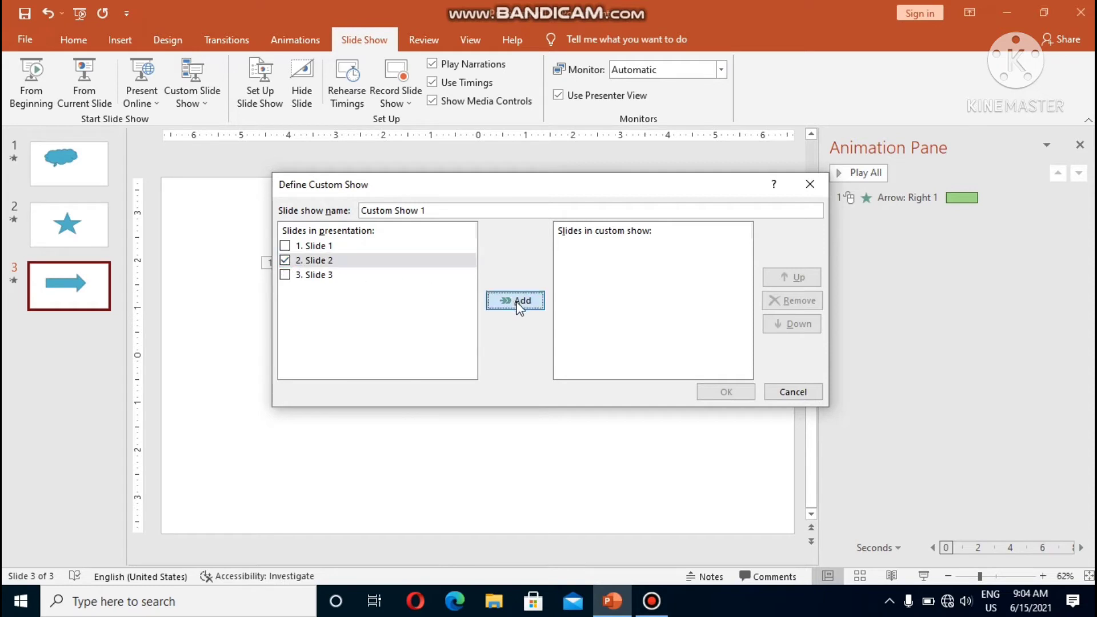
{"action": "left_click", "coordinate": [285, 246]}
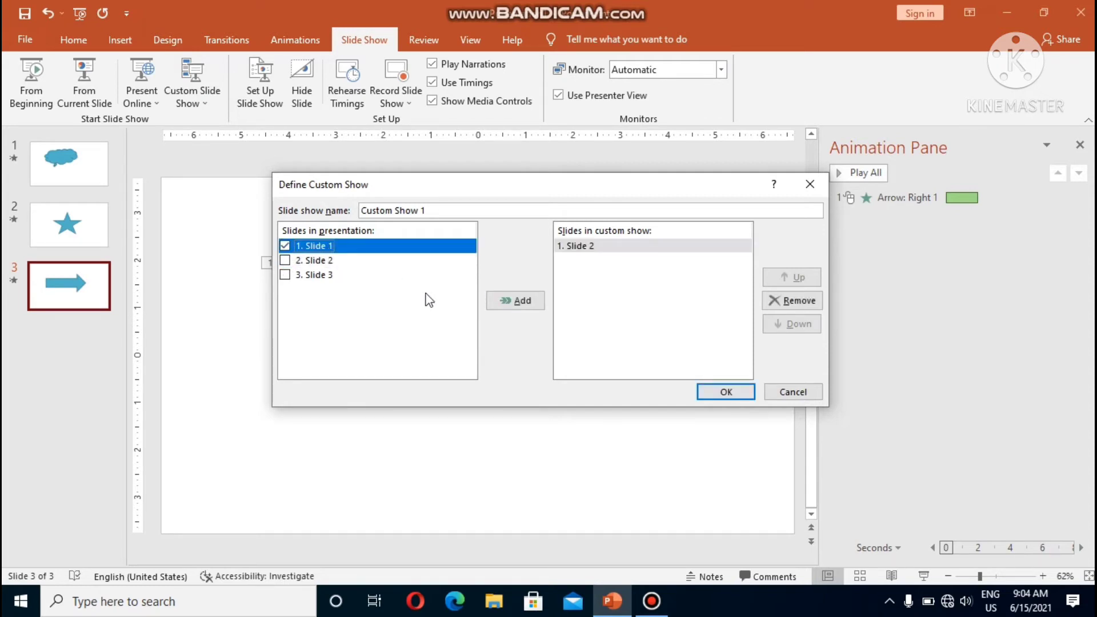
{"action": "left_click", "coordinate": [540, 301]}
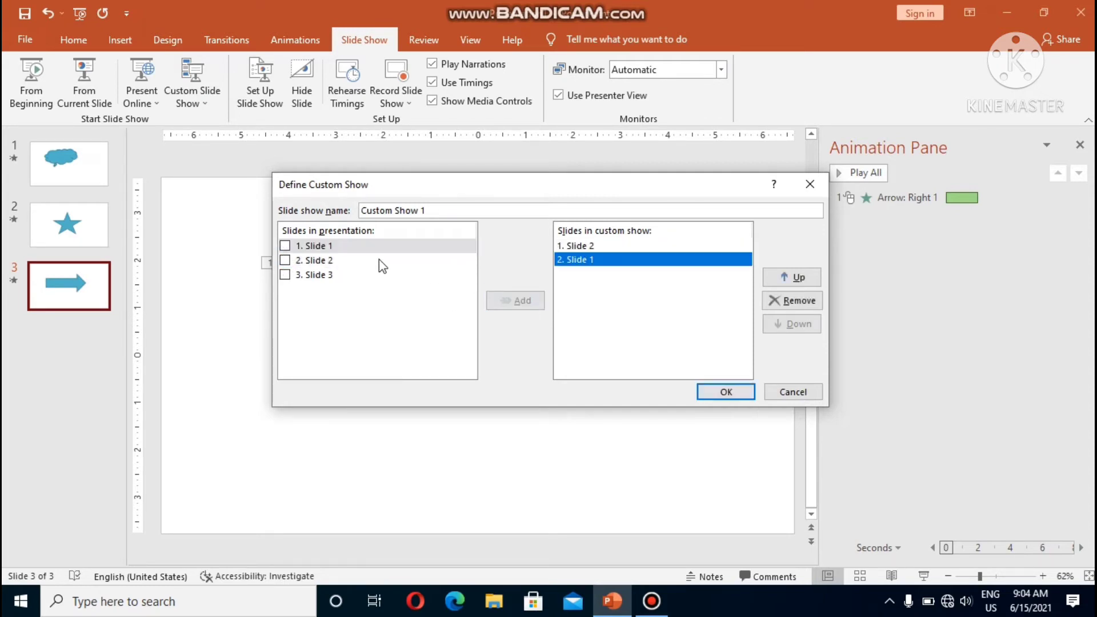
{"action": "left_click", "coordinate": [285, 275]}
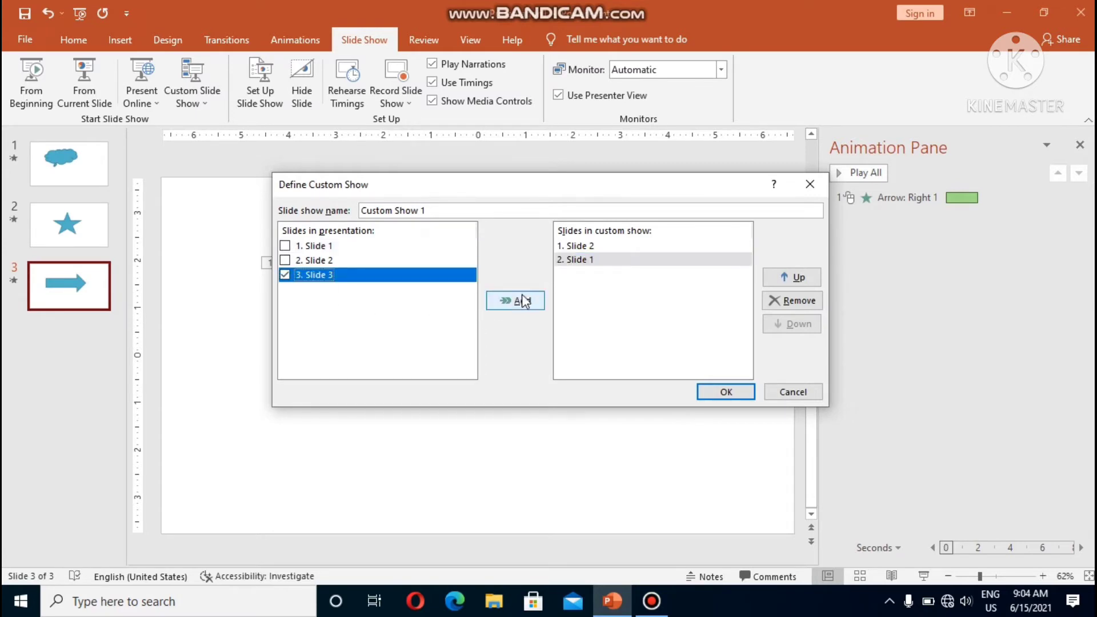
{"action": "left_click", "coordinate": [523, 302]}
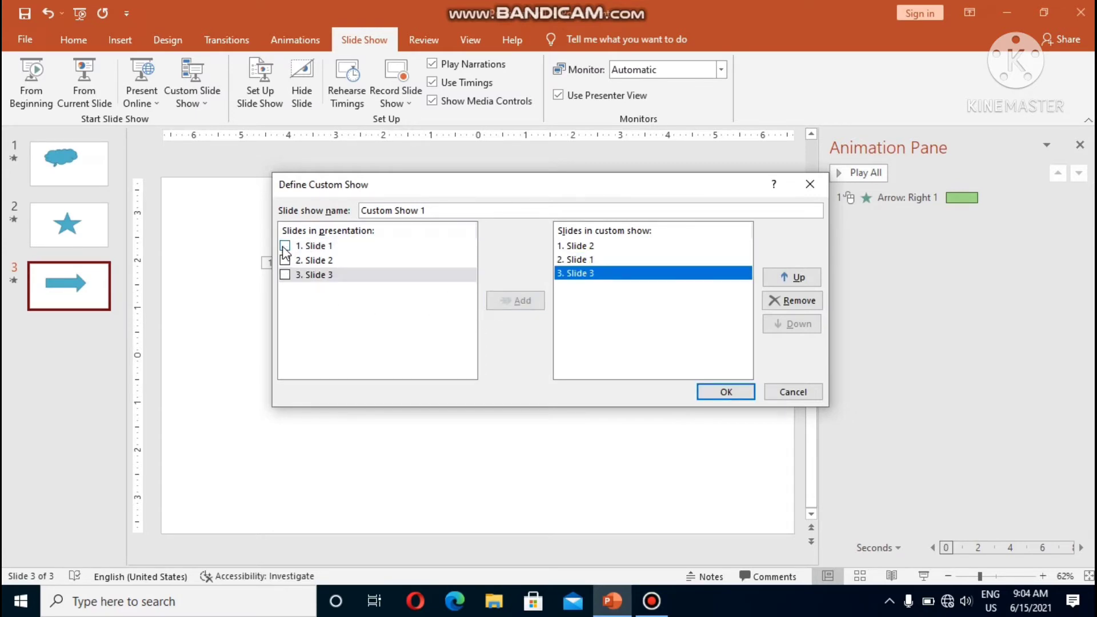
Append slides 1, 3 and 2, then save the show as Custom Show 1.
{"action": "left_click", "coordinate": [285, 246]}
{"action": "left_click", "coordinate": [512, 301]}
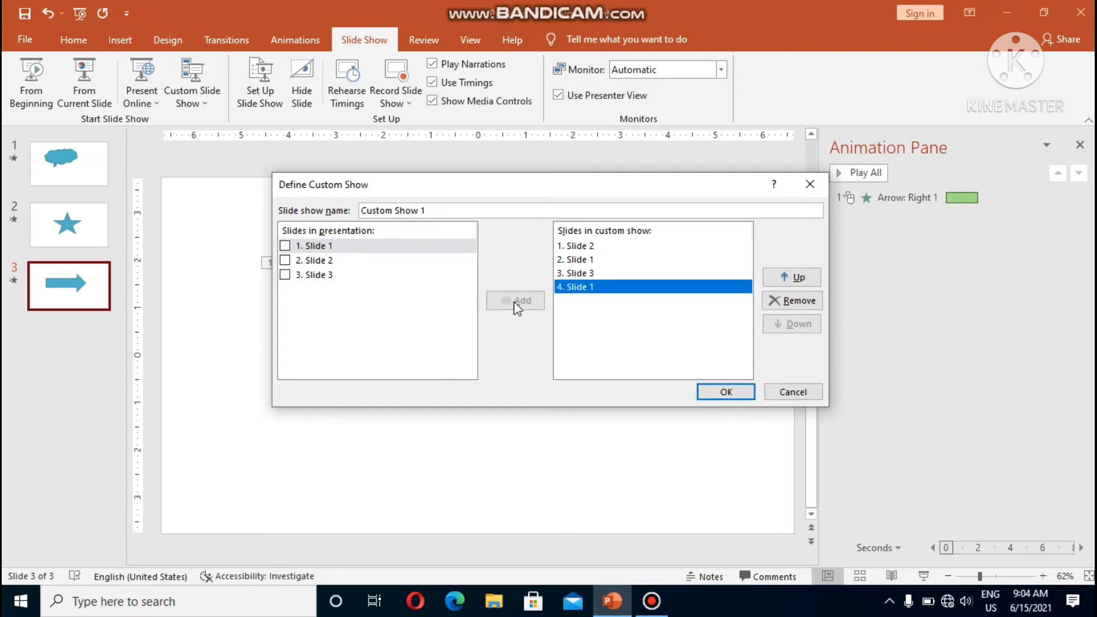
{"action": "left_click", "coordinate": [285, 275]}
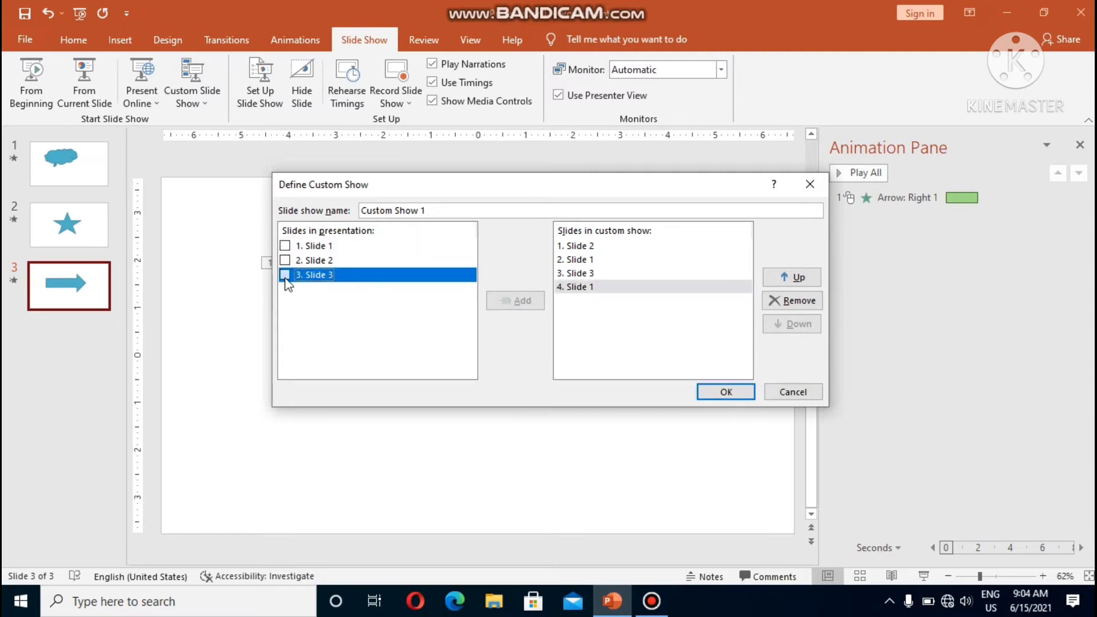
{"action": "left_click", "coordinate": [518, 301]}
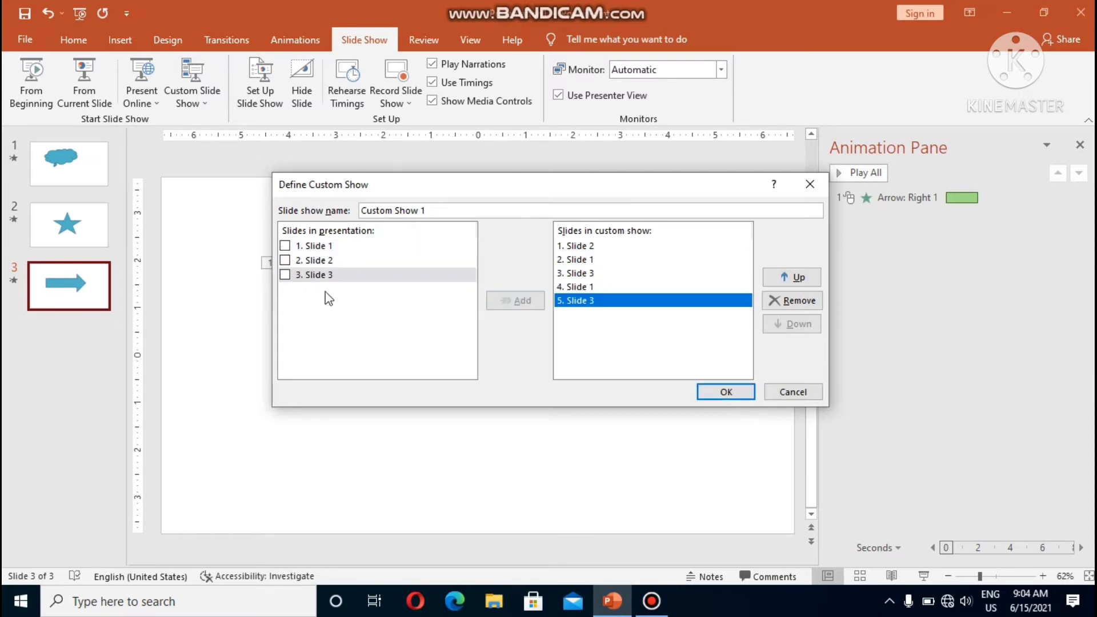
{"action": "left_click", "coordinate": [285, 260]}
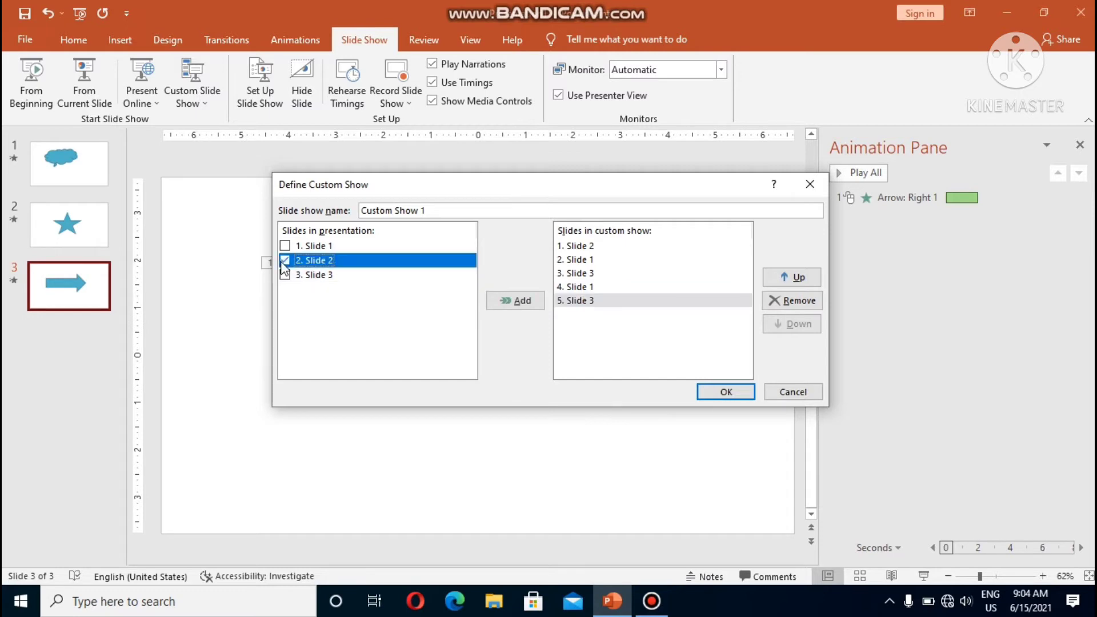
{"action": "left_click", "coordinate": [534, 302]}
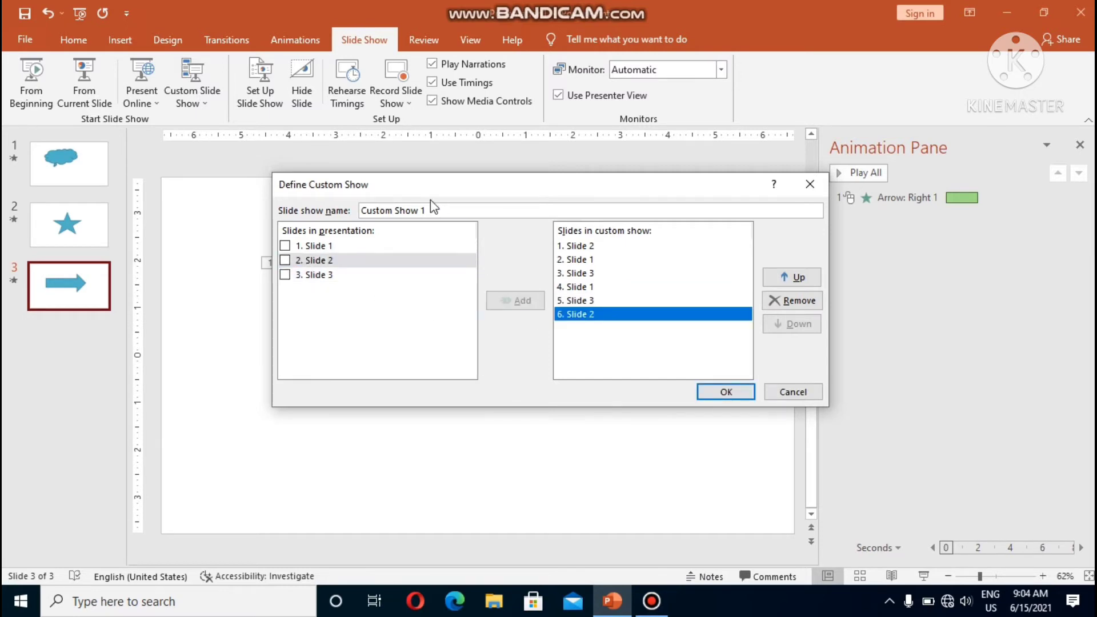
{"action": "left_click", "coordinate": [446, 210]}
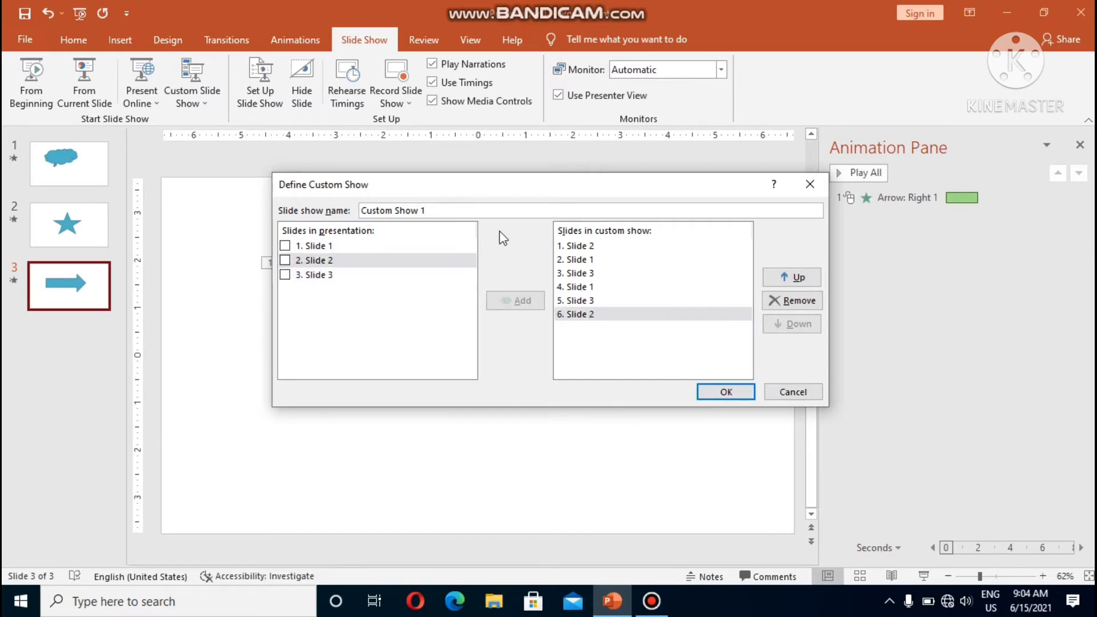
{"action": "left_click", "coordinate": [741, 393]}
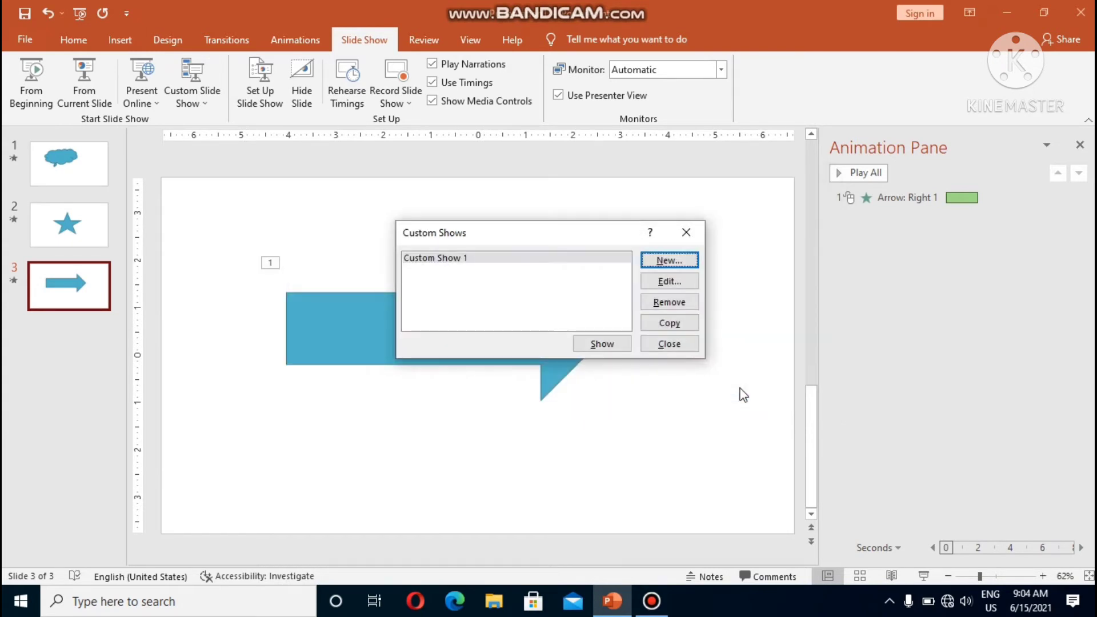
Play Custom Show 1 through, then bring up the Set Up Show settings.
{"action": "left_click", "coordinate": [602, 343]}
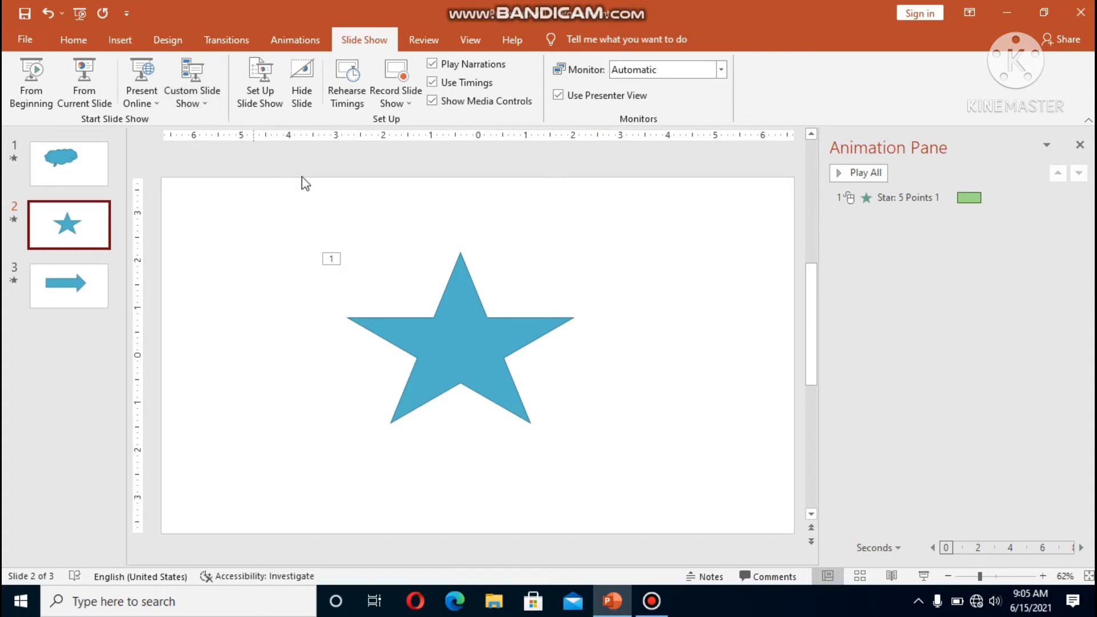
{"action": "left_click", "coordinate": [272, 107]}
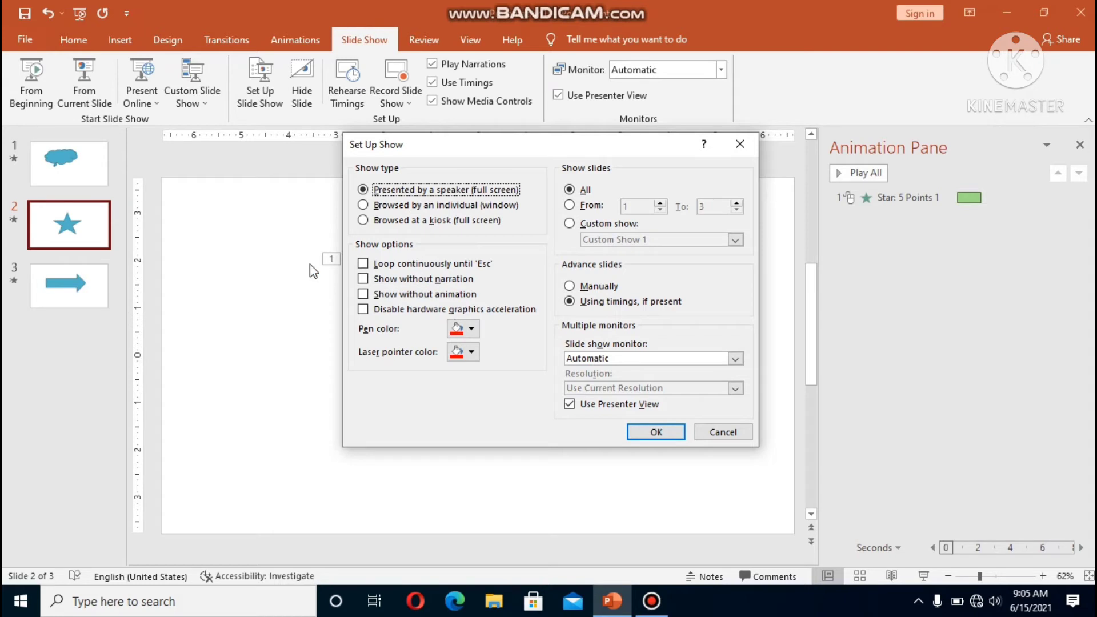
Enable 'Loop continuously until Esc' and test-run the show from the current slide.
{"action": "left_click", "coordinate": [362, 265]}
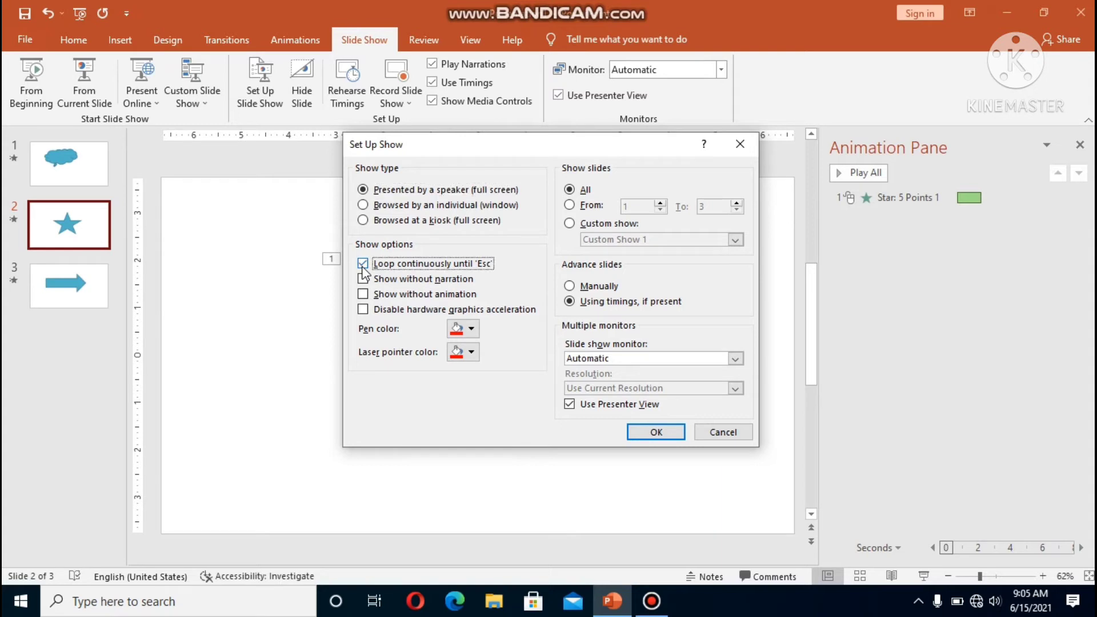
{"action": "left_click", "coordinate": [664, 435]}
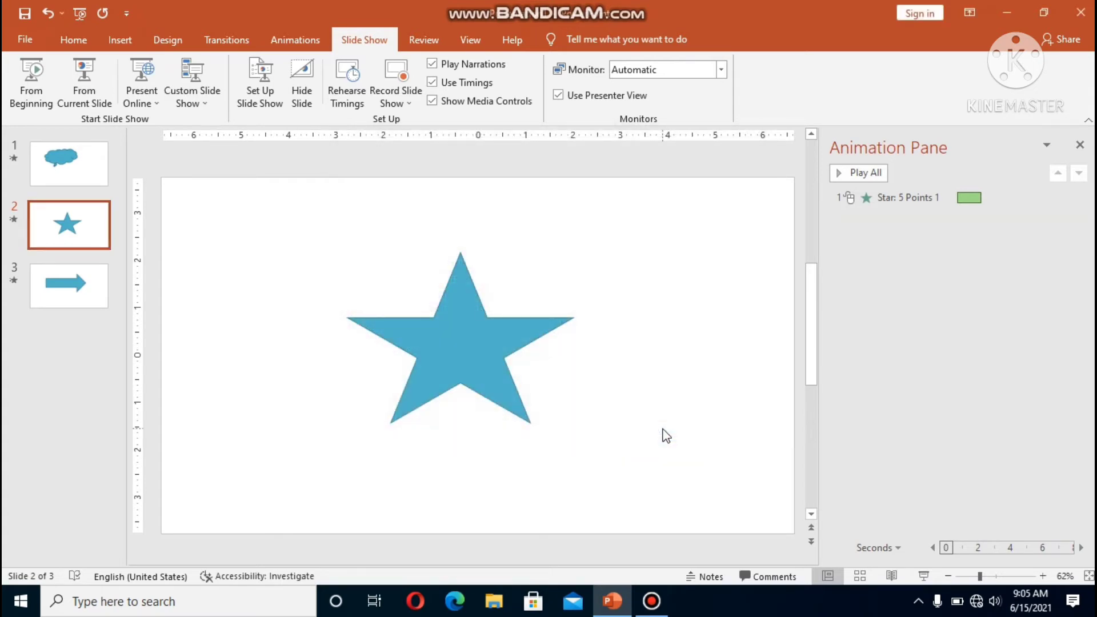
{"action": "key", "text": "shift+F5"}
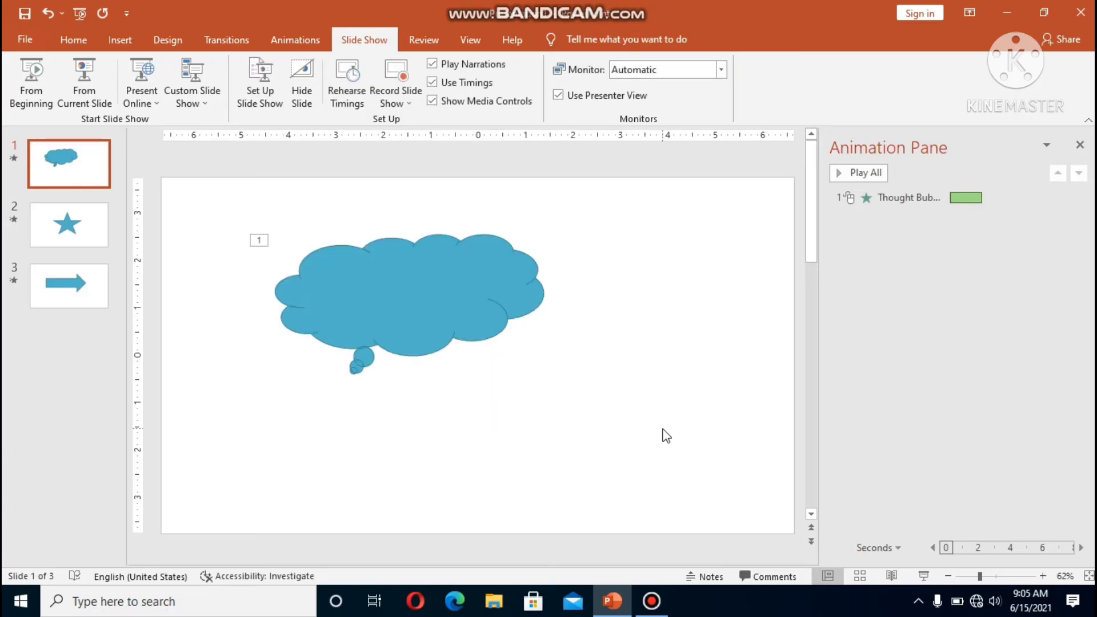
Enable 'Show without animation' in Set Up Show, then run and end a test show.
{"action": "left_click", "coordinate": [268, 91]}
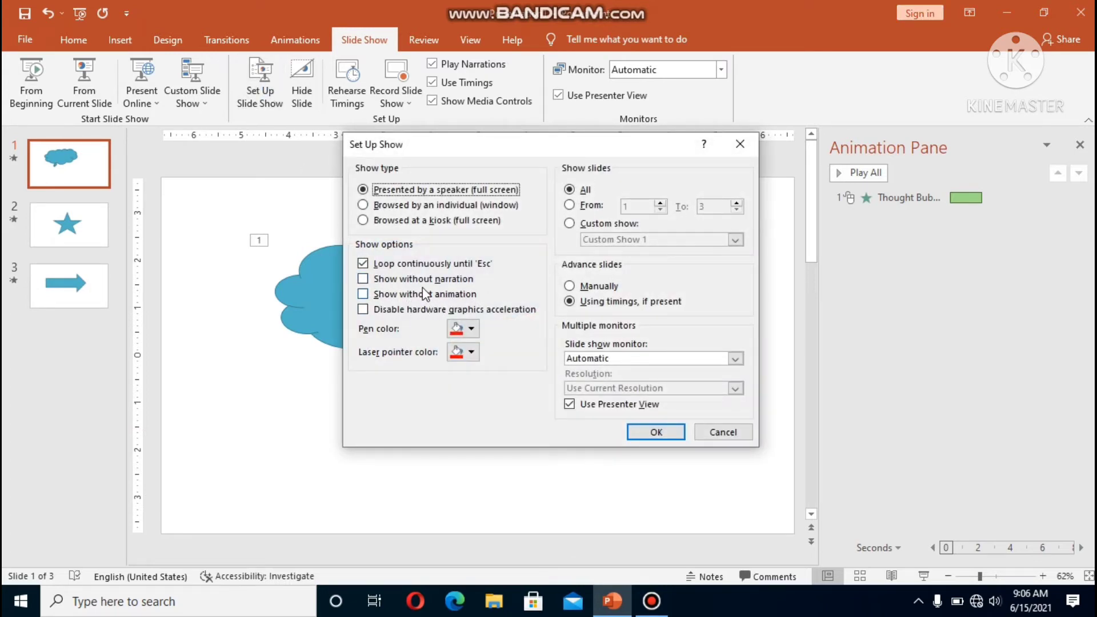
{"action": "left_click", "coordinate": [363, 295]}
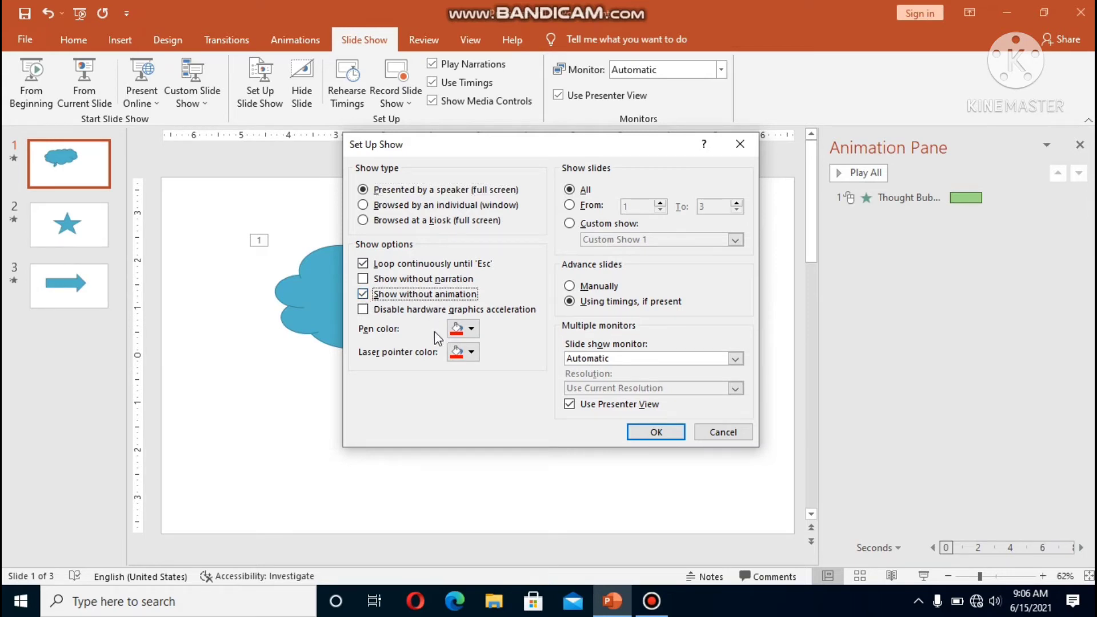
{"action": "left_click", "coordinate": [664, 429]}
{"action": "key", "text": "F5"}
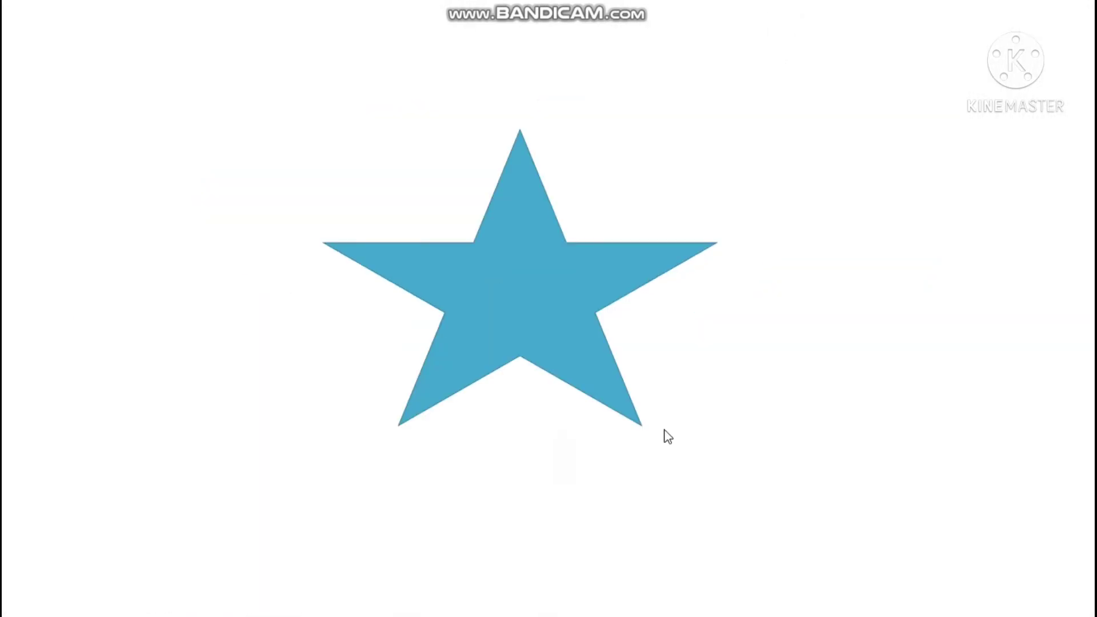
{"action": "key", "text": "Escape"}
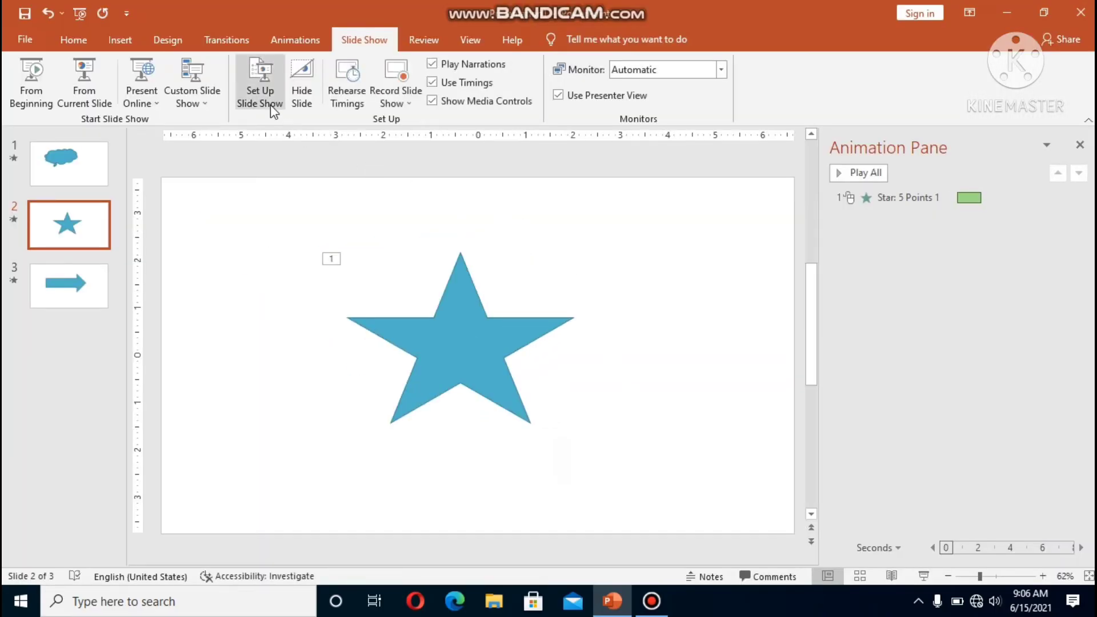
Turn off looping and 'Show without animation', and limit the show to slides 2 to 3.
{"action": "left_click", "coordinate": [269, 105]}
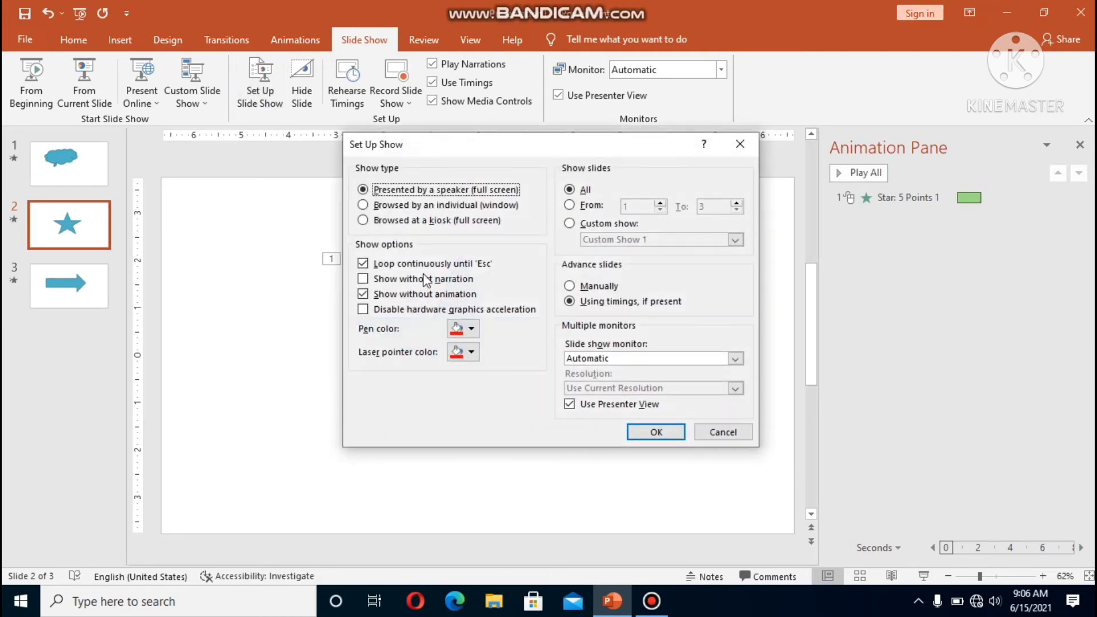
{"action": "left_click", "coordinate": [363, 280]}
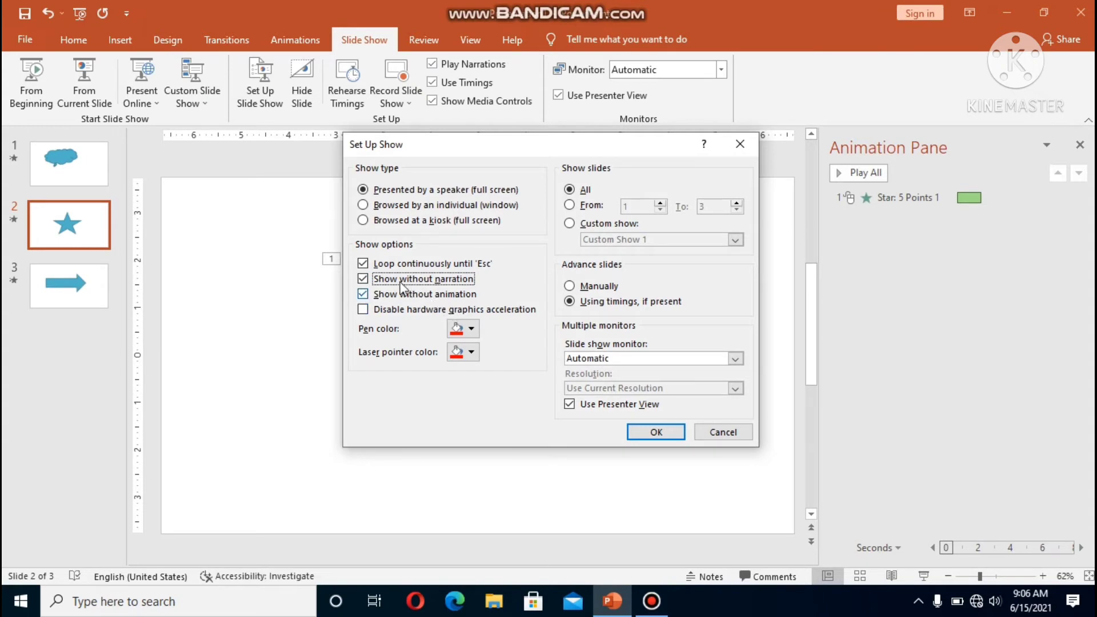
{"action": "left_click", "coordinate": [364, 279]}
{"action": "left_click", "coordinate": [362, 263]}
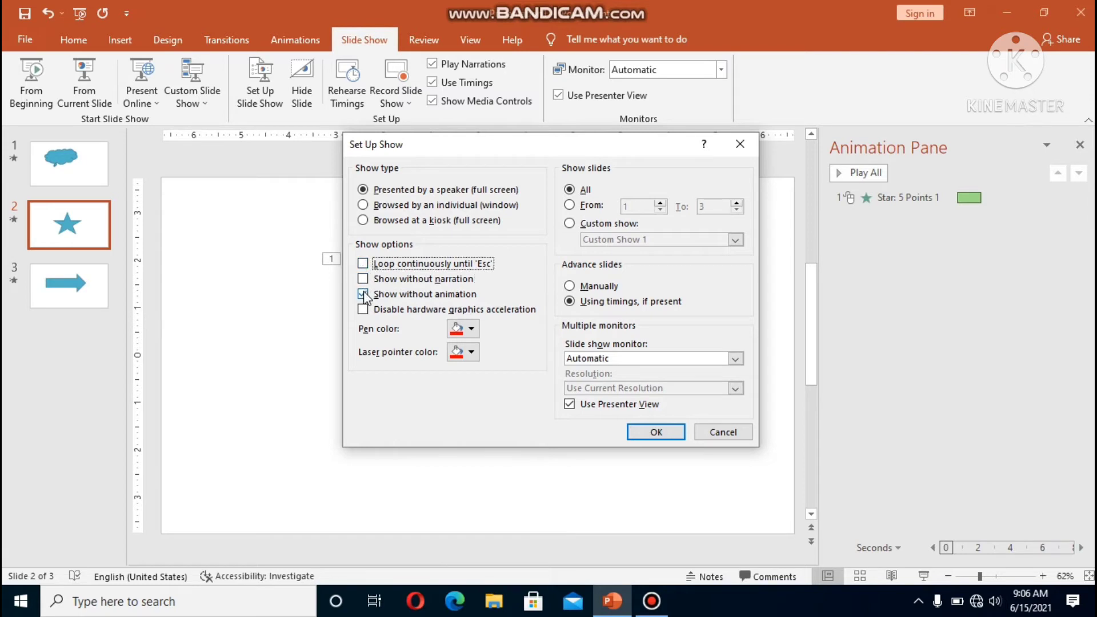
{"action": "left_click", "coordinate": [362, 294]}
{"action": "left_click", "coordinate": [569, 205]}
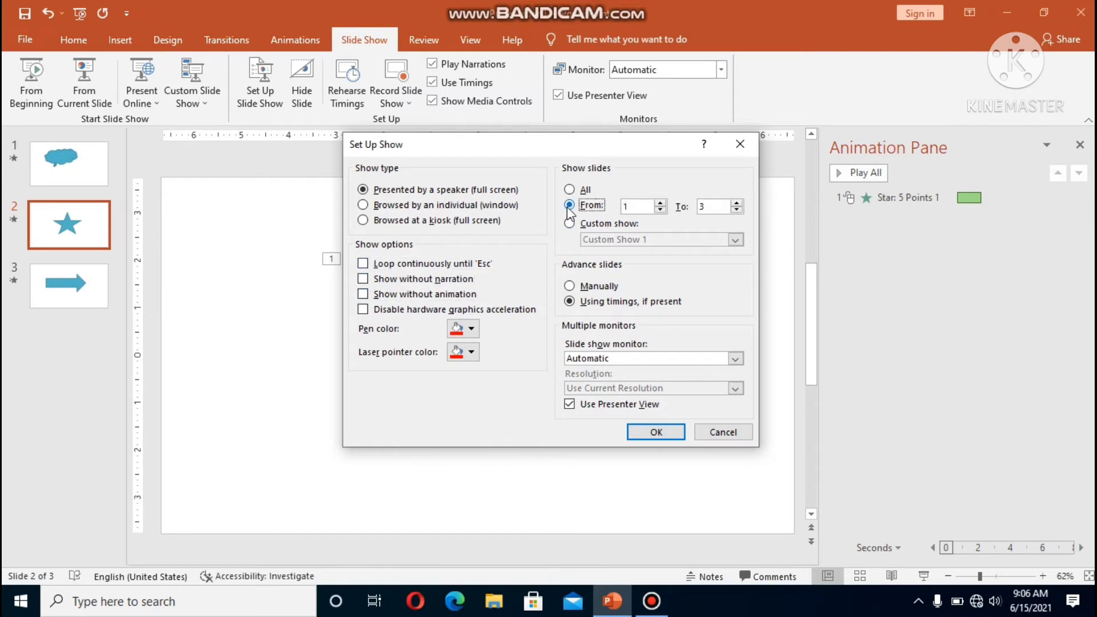
{"action": "left_click", "coordinate": [737, 209]}
{"action": "left_click", "coordinate": [661, 202]}
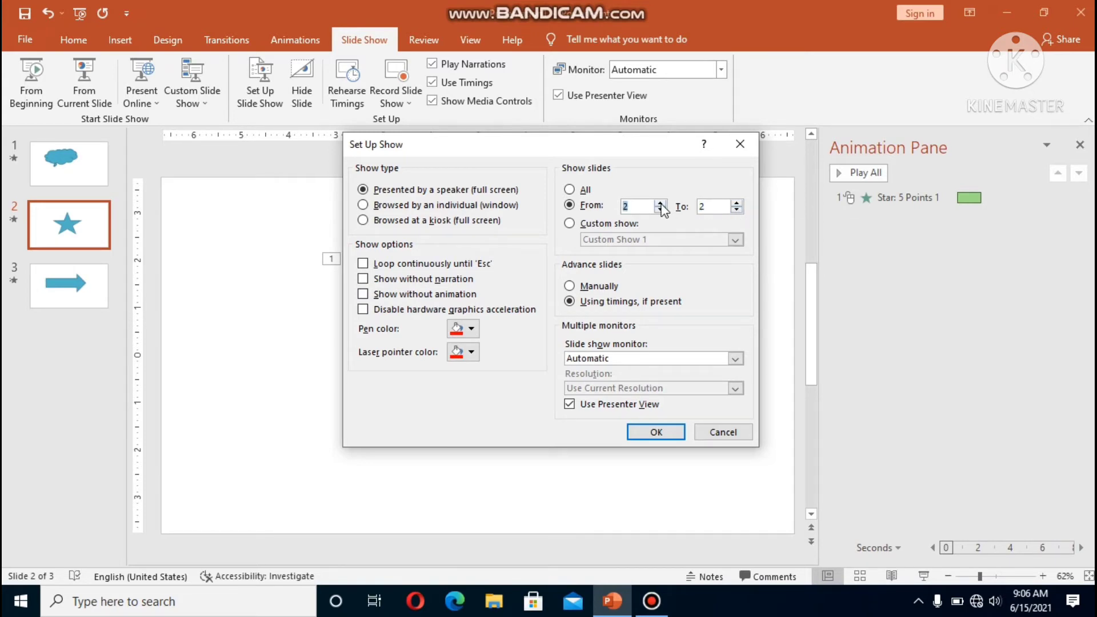
{"action": "left_click", "coordinate": [737, 204]}
{"action": "left_click", "coordinate": [641, 433]}
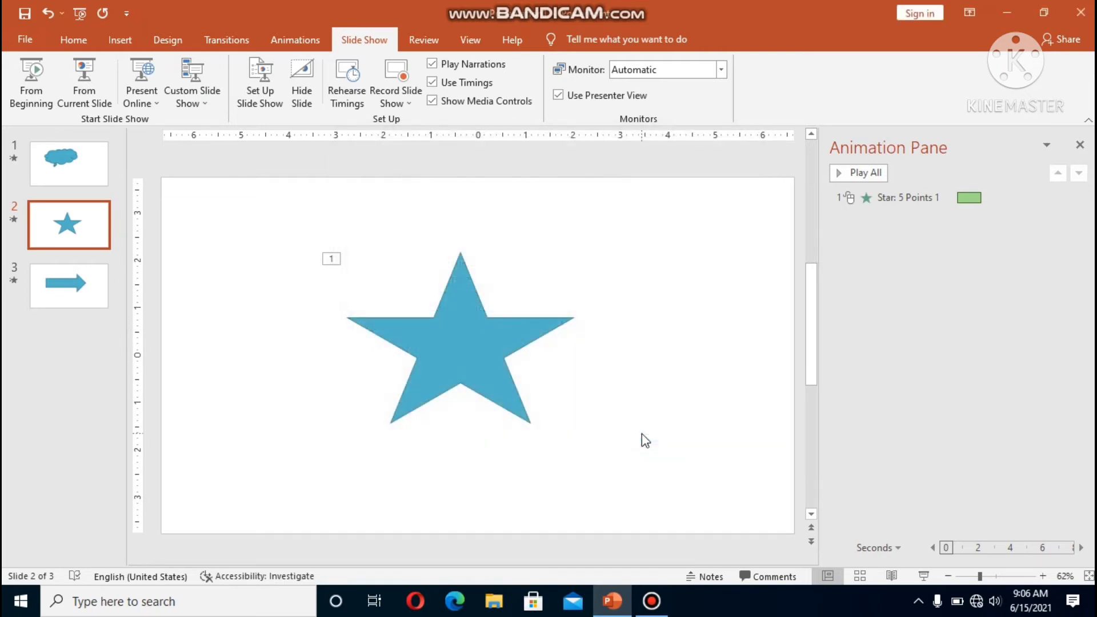
Test-run slides 2–3, then reset the show to include all slides.
{"action": "key", "text": "F5"}
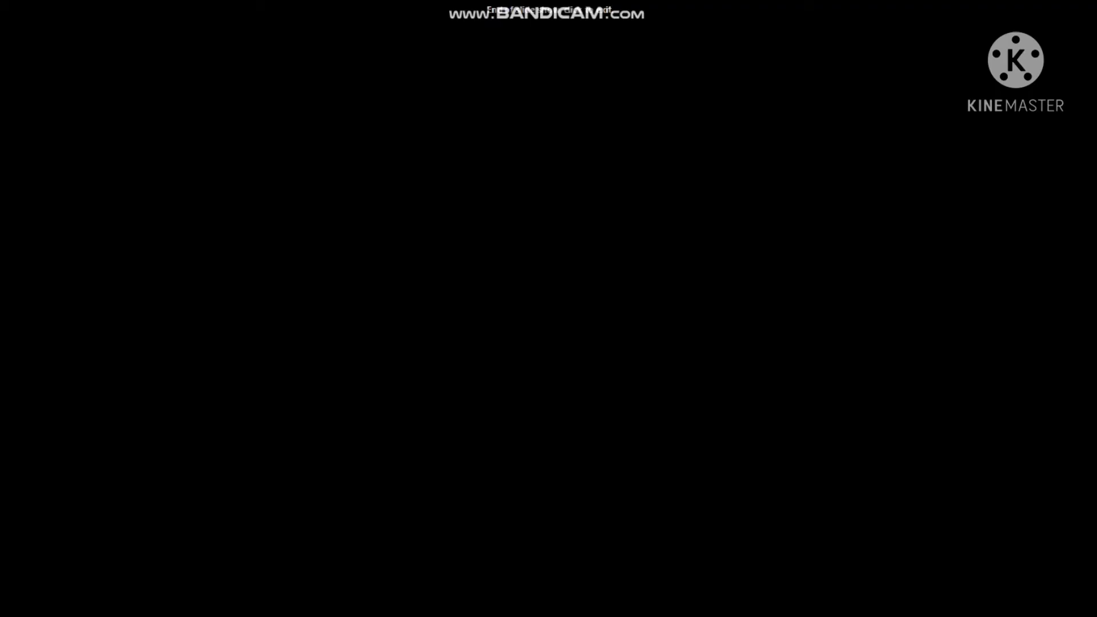
{"action": "left_click", "coordinate": [642, 434]}
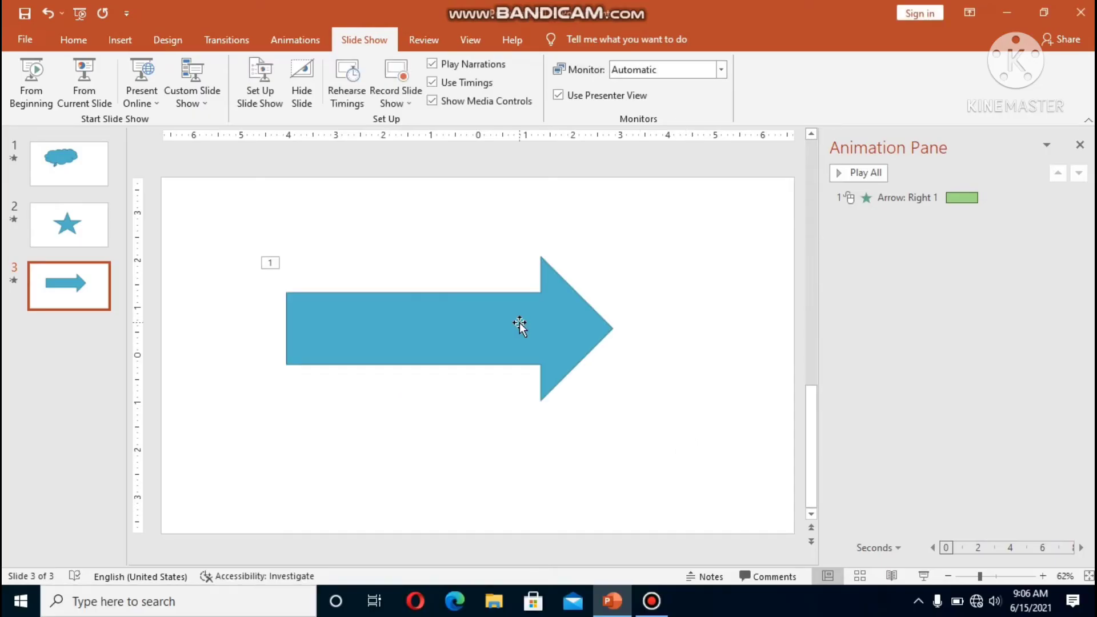
{"action": "left_click", "coordinate": [260, 86]}
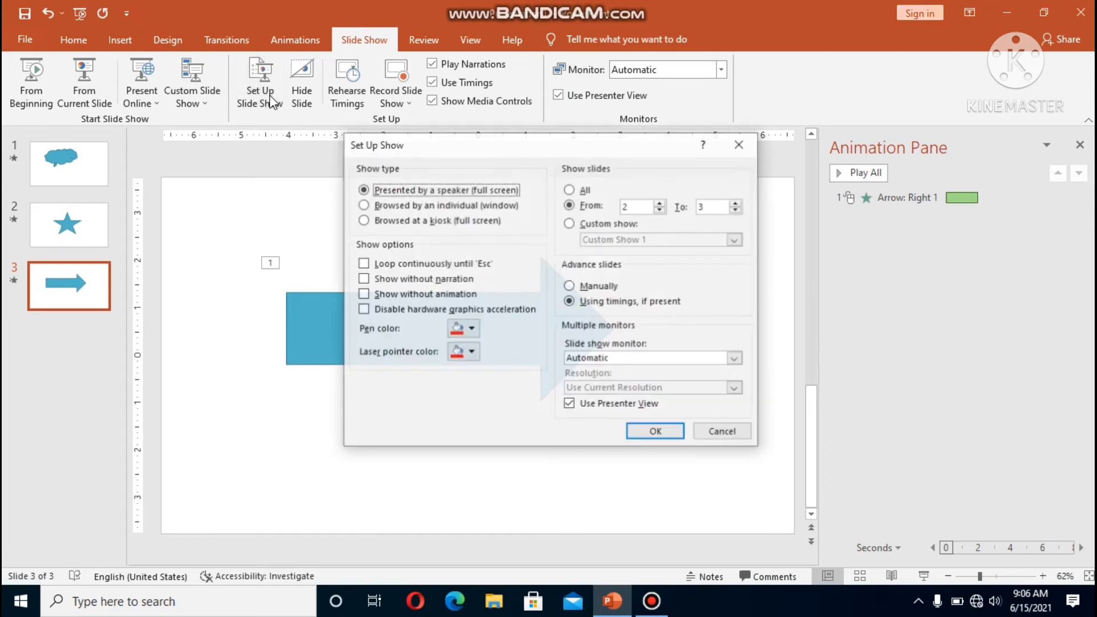
{"action": "left_click", "coordinate": [569, 190]}
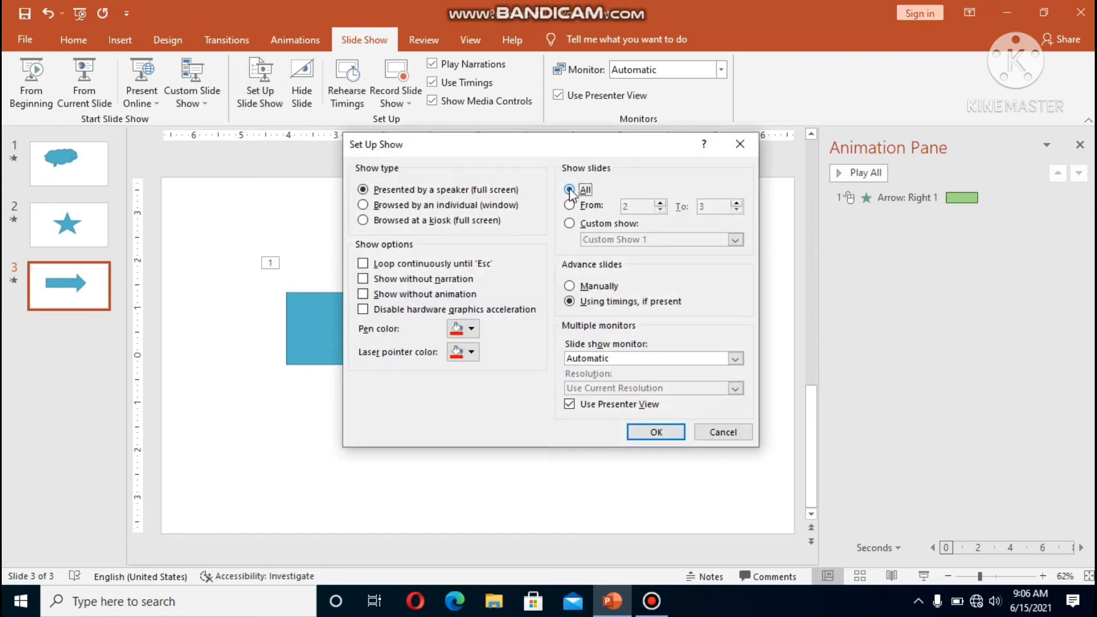
{"action": "left_click", "coordinate": [646, 432]}
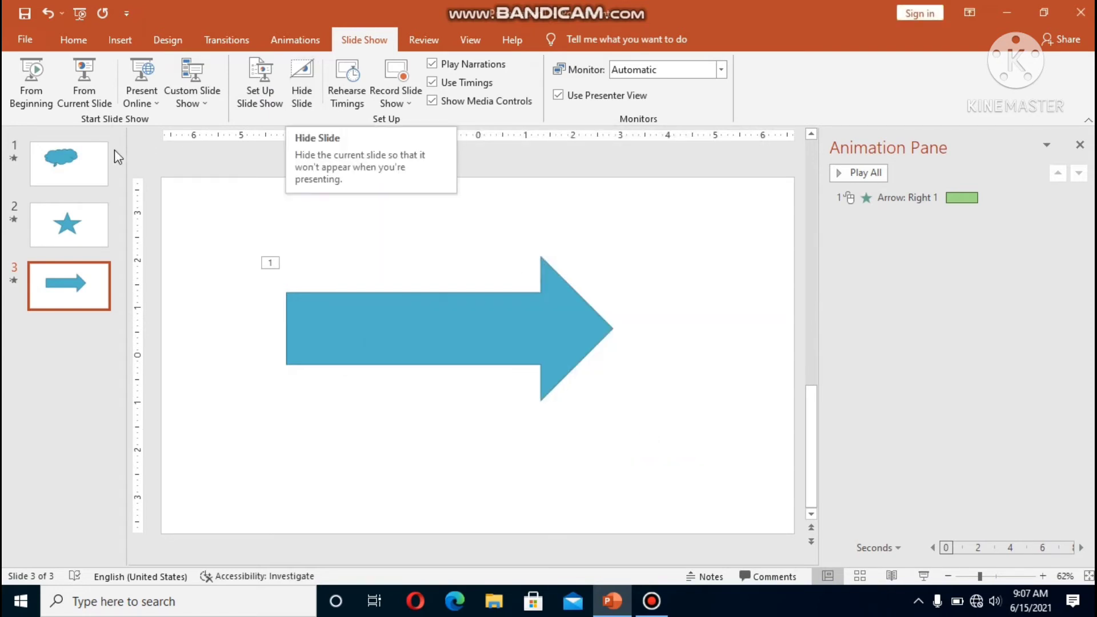
Hide slide 1, run the show from the beginning, then unhide slide 1.
{"action": "left_click", "coordinate": [88, 161]}
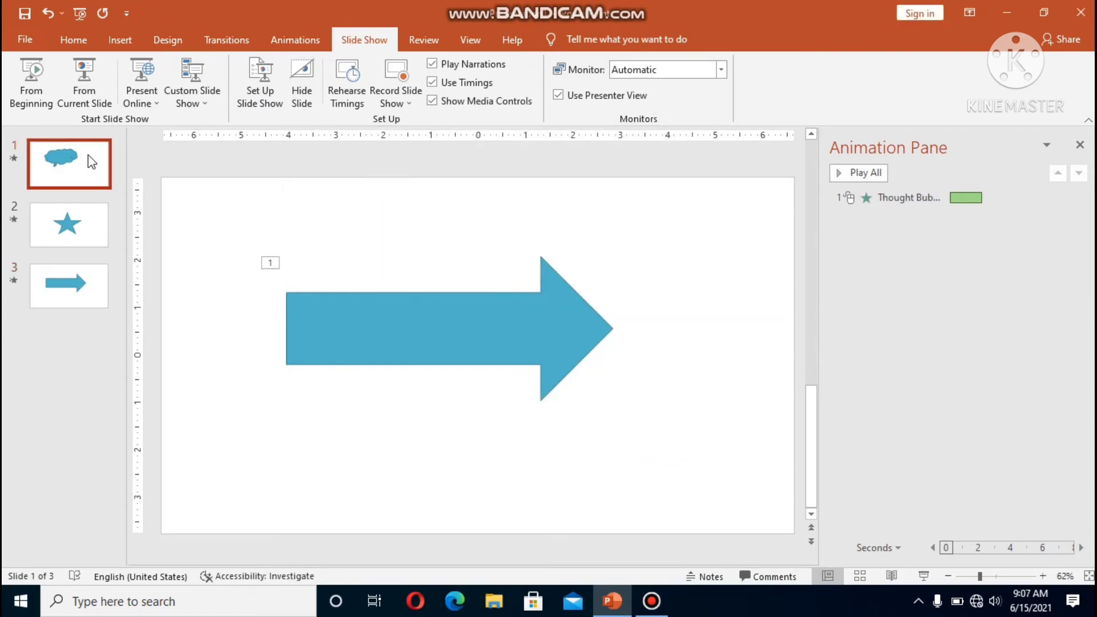
{"action": "left_click", "coordinate": [306, 96]}
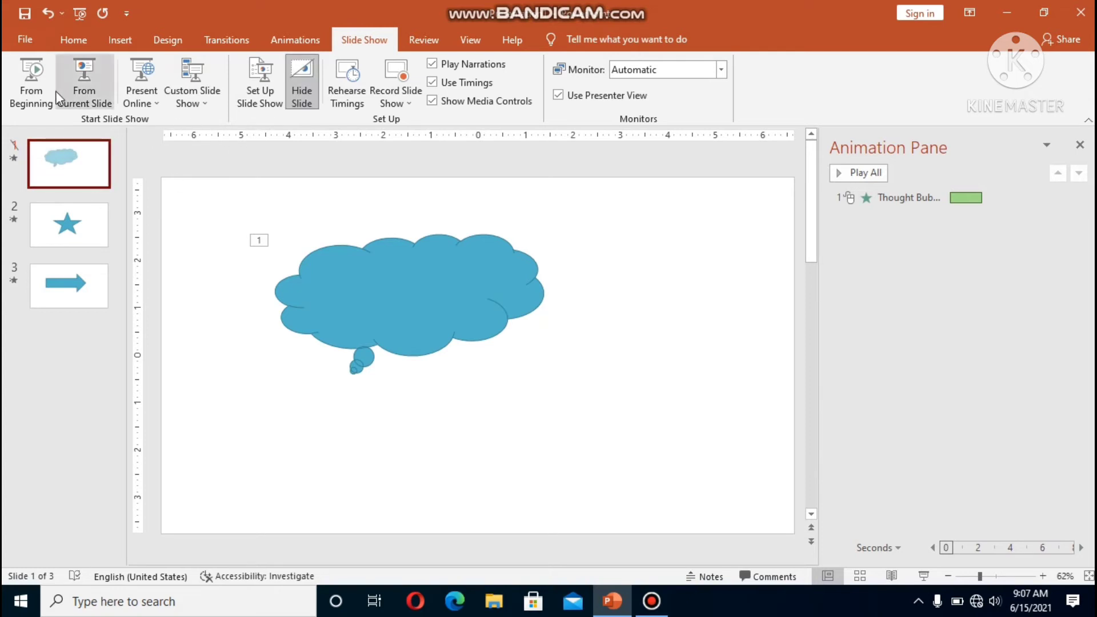
{"action": "left_click", "coordinate": [36, 91]}
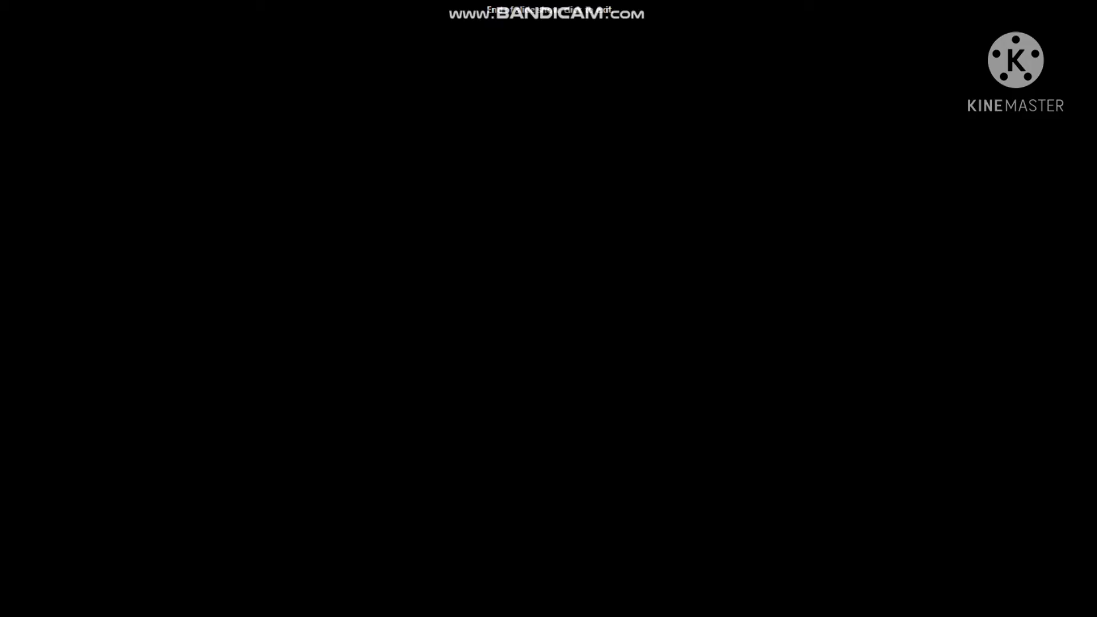
{"action": "left_click", "coordinate": [41, 91]}
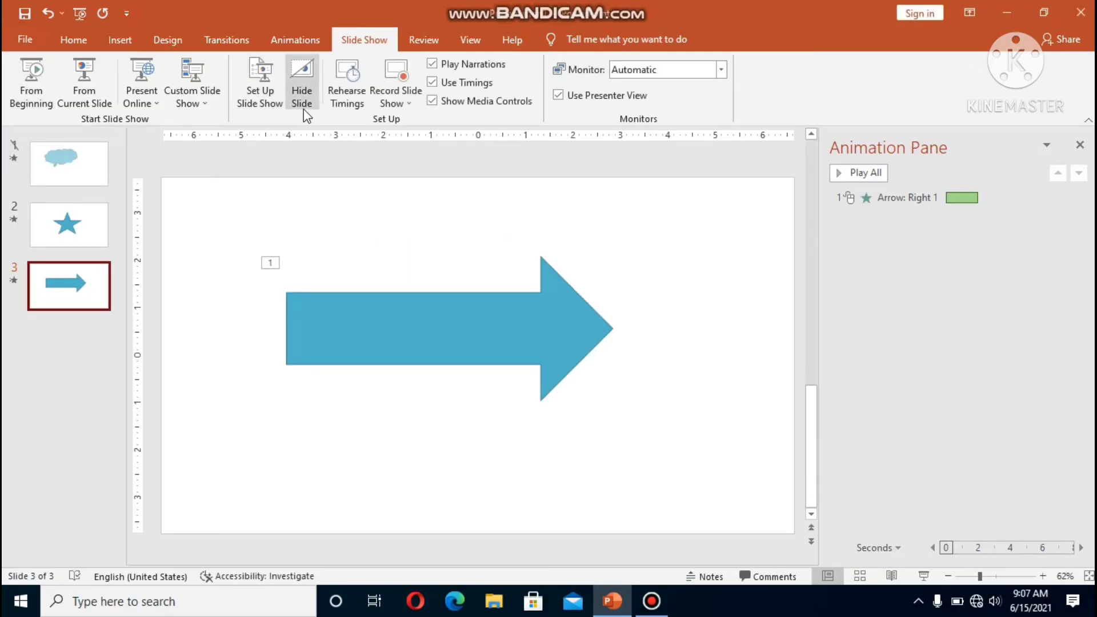
{"action": "left_click", "coordinate": [84, 174]}
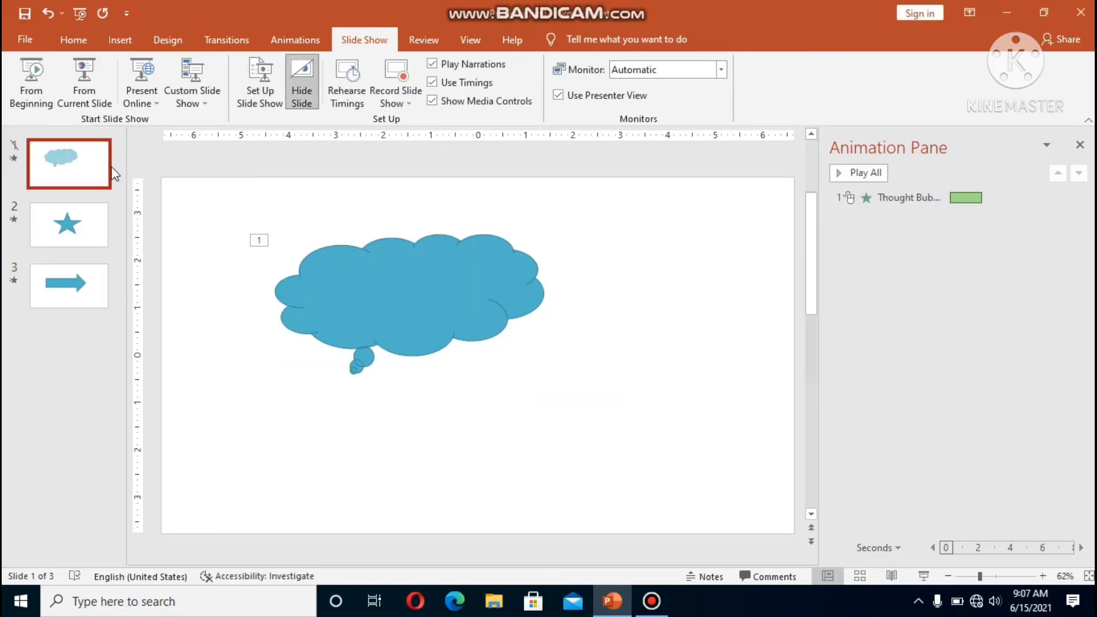
{"action": "left_click", "coordinate": [301, 103]}
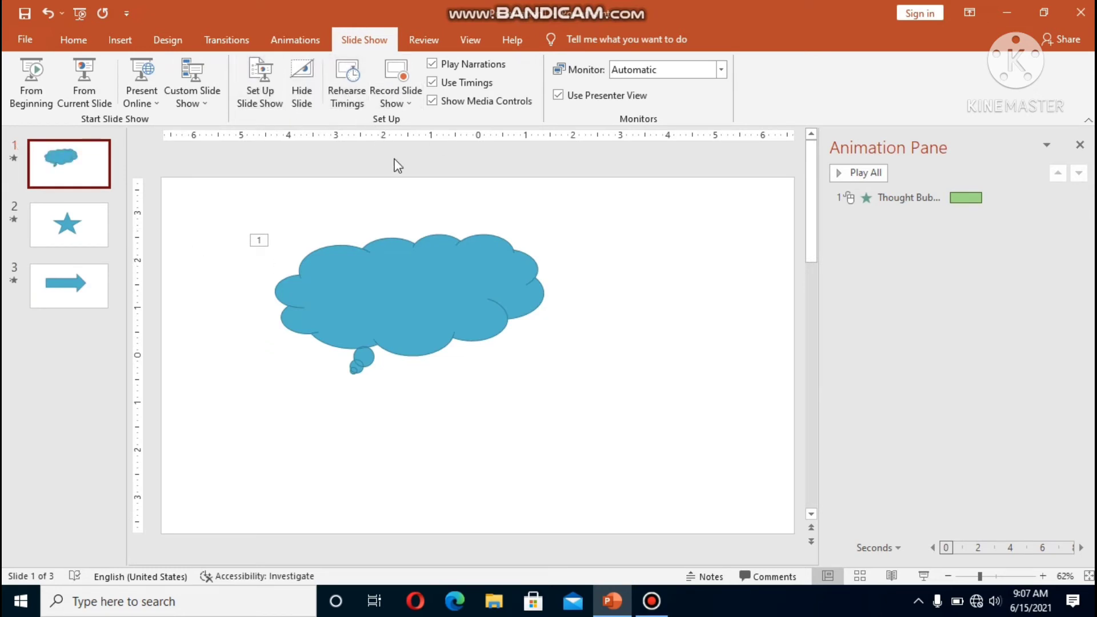
Rehearse timings across the cloud, star and arrow slides, keep them, and replay the show.
{"action": "left_click", "coordinate": [355, 101]}
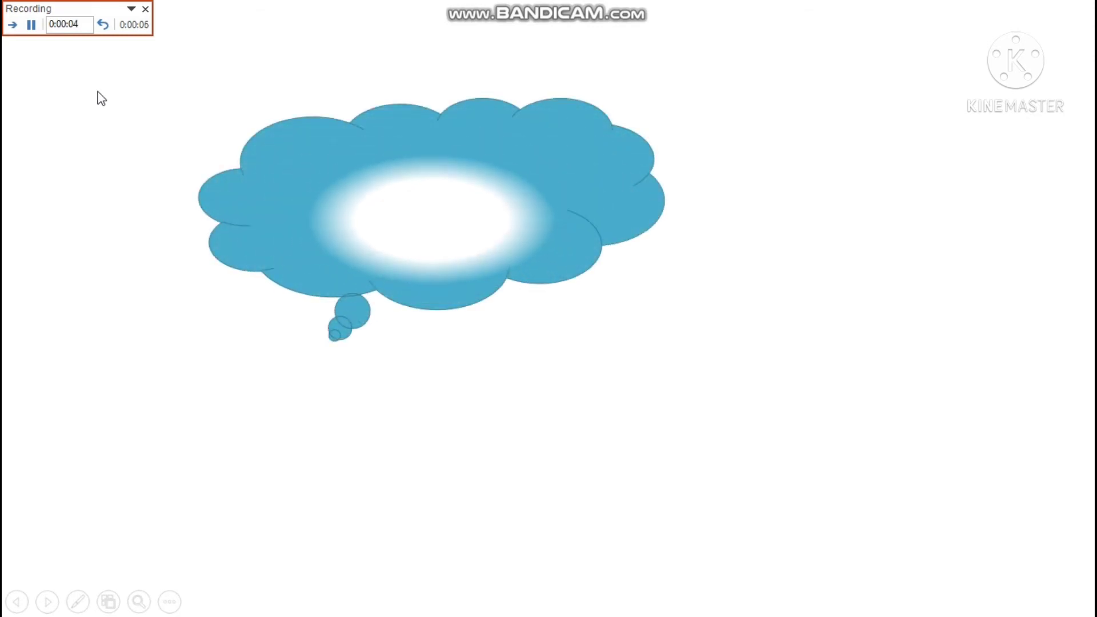
{"action": "left_click", "coordinate": [14, 25]}
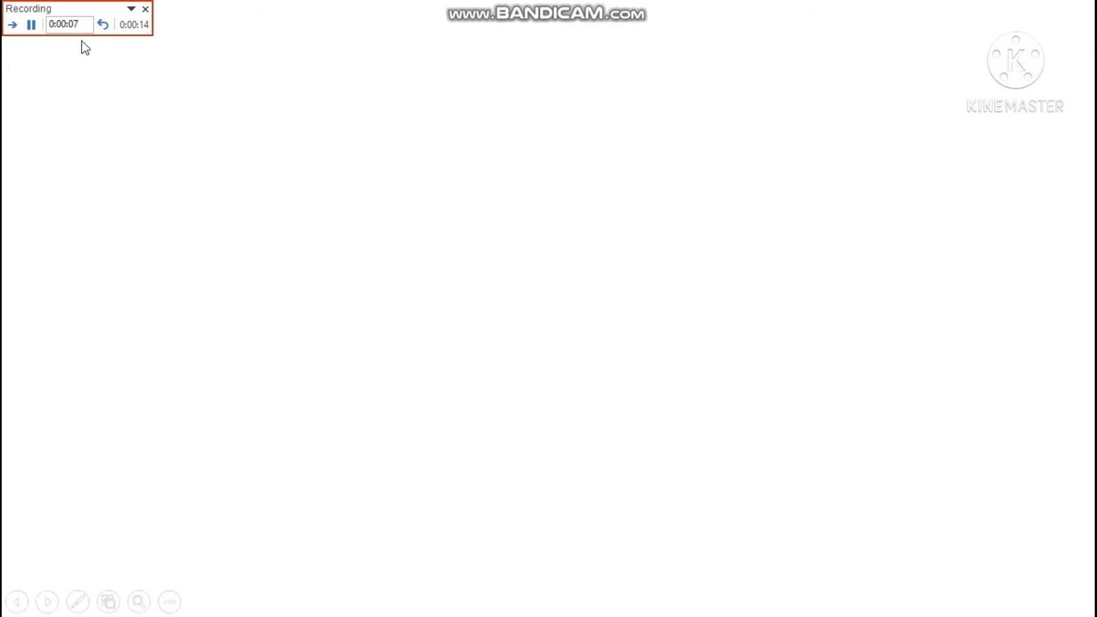
{"action": "left_click", "coordinate": [13, 26]}
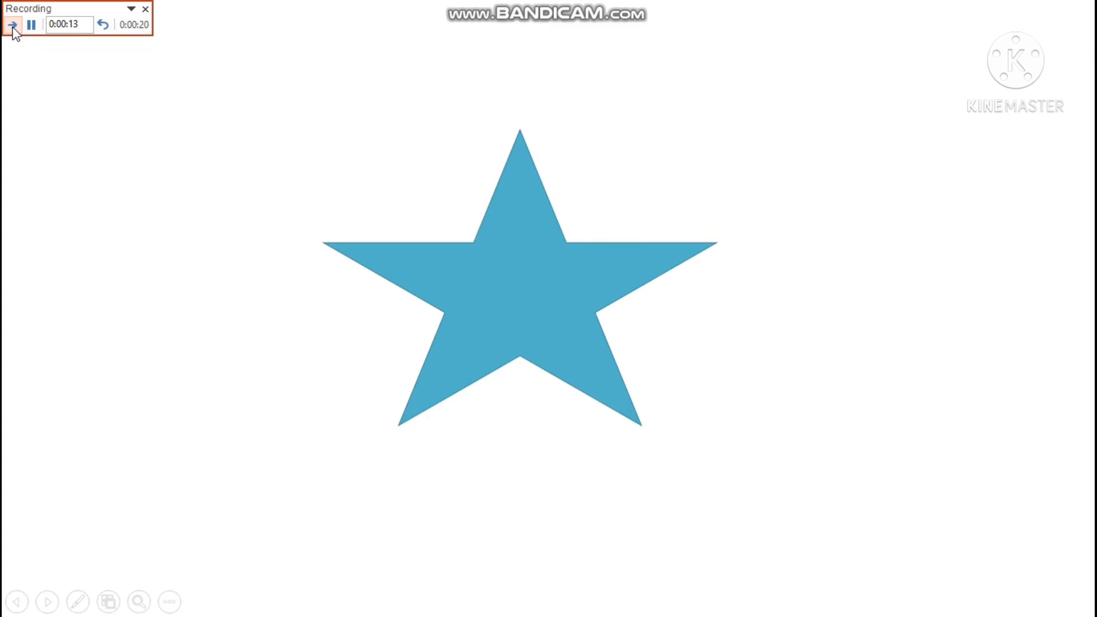
{"action": "key", "text": "Right"}
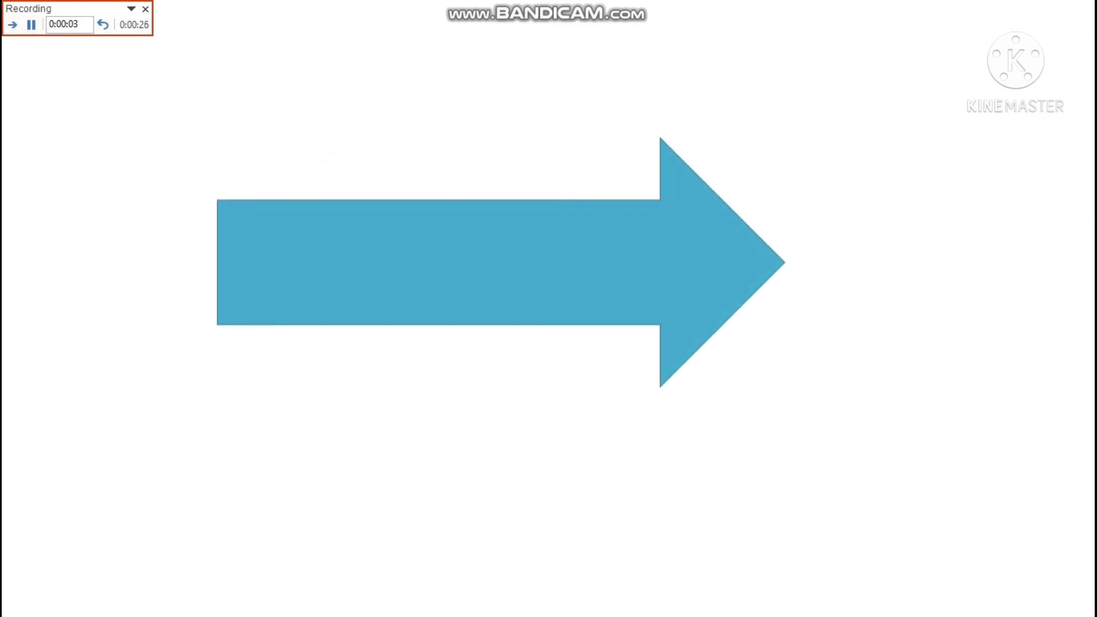
{"action": "left_click", "coordinate": [12, 24]}
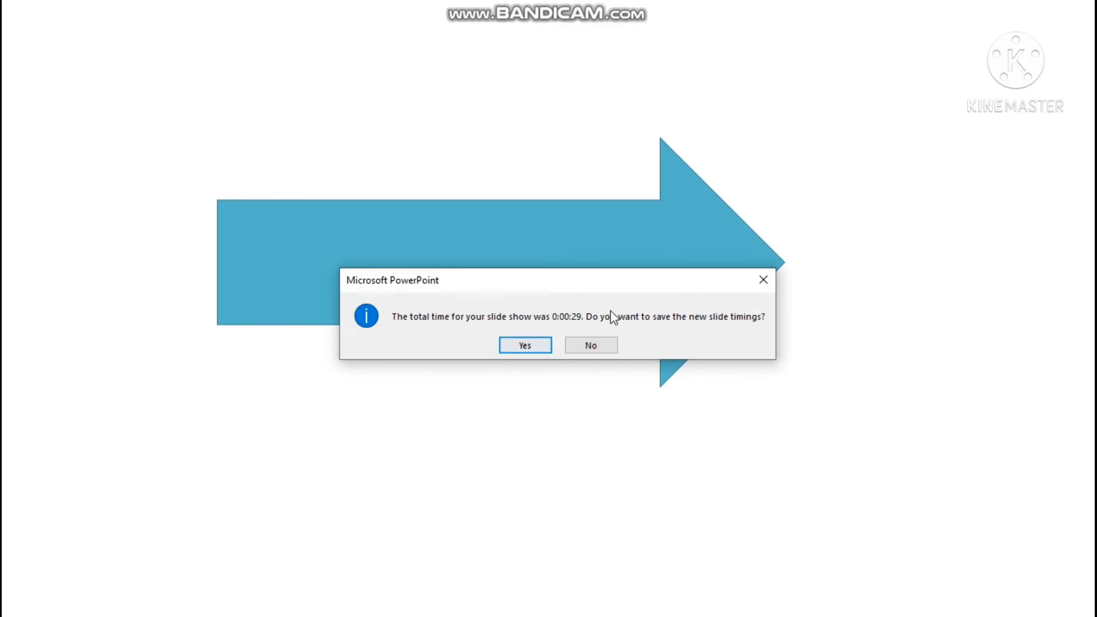
{"action": "left_click", "coordinate": [536, 350]}
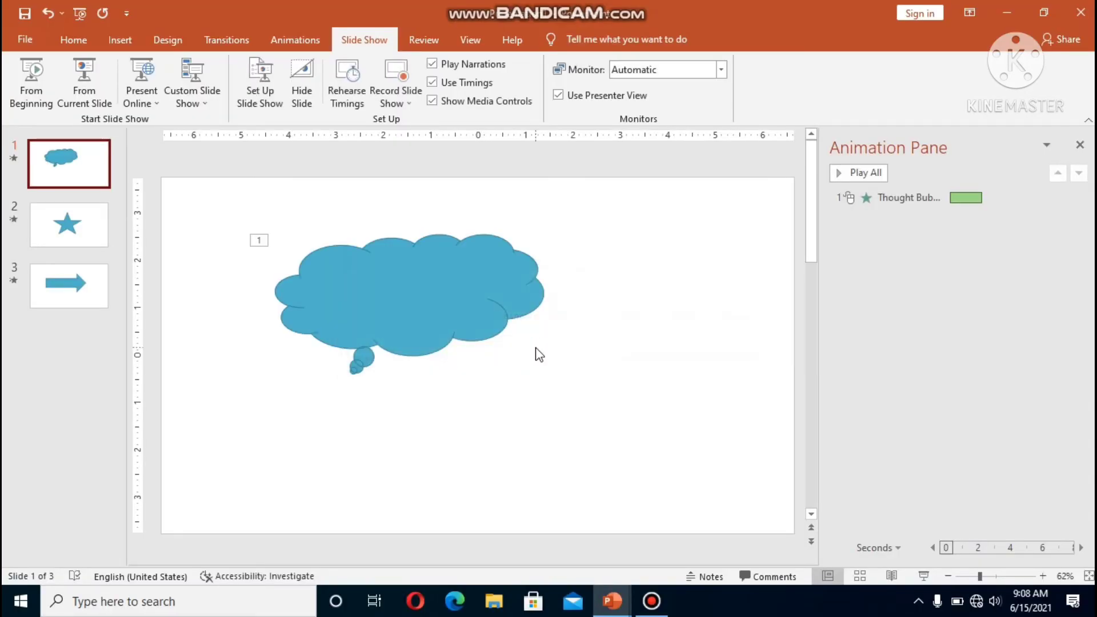
{"action": "key", "text": "F5"}
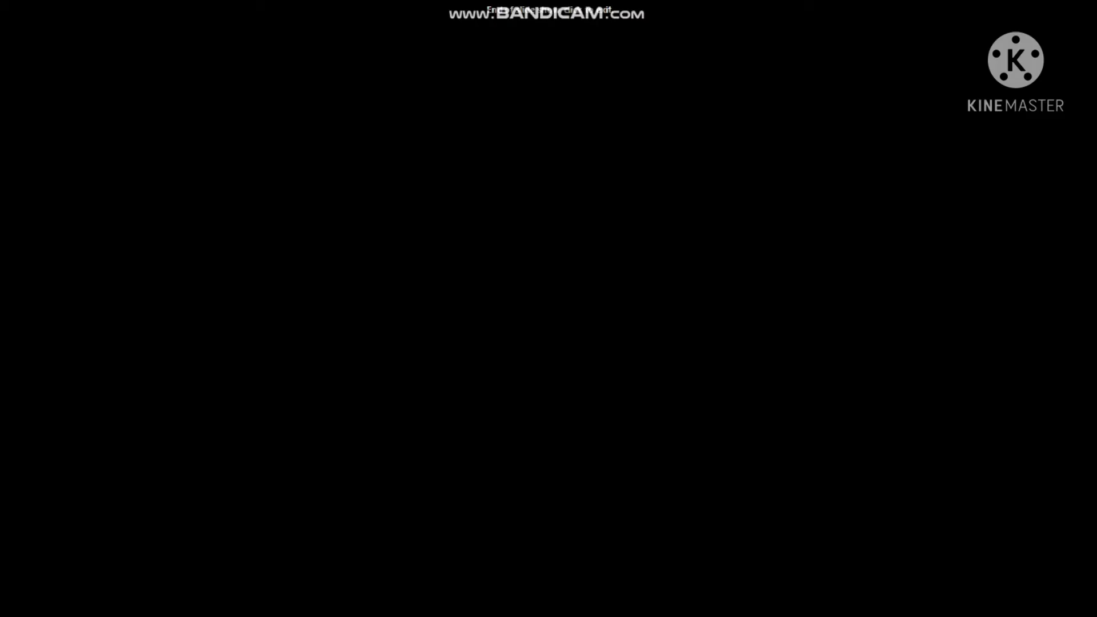
{"action": "left_click", "coordinate": [535, 349]}
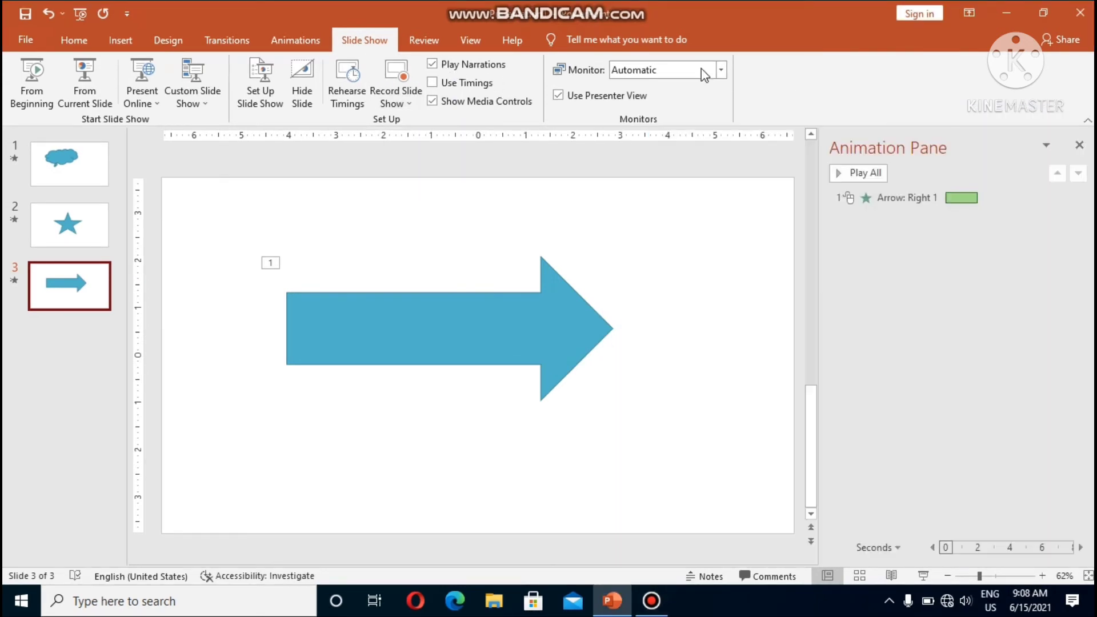
Test-run the show with Use Timings off, re-enable Use Timings, and show recording options.
{"action": "left_click", "coordinate": [441, 83]}
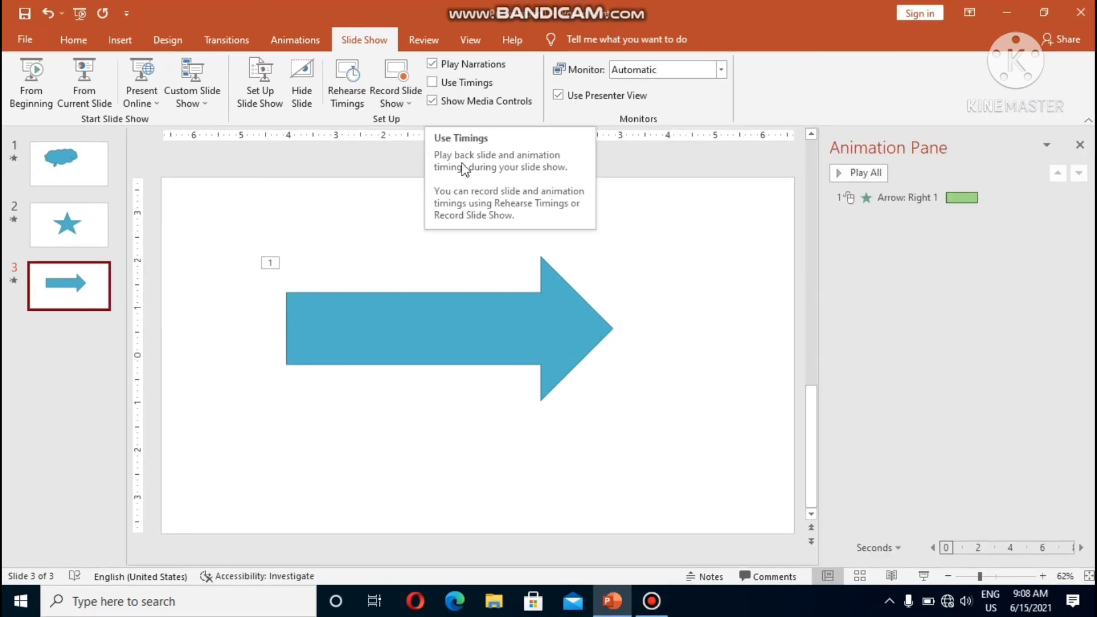
{"action": "key", "text": "shift+F5"}
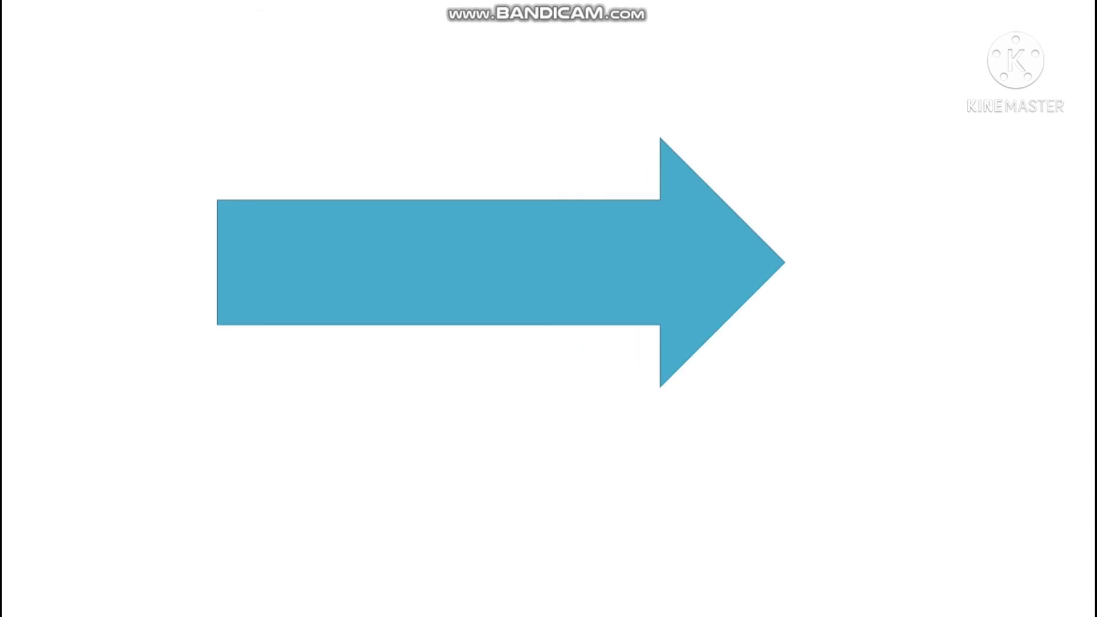
{"action": "left_click", "coordinate": [466, 304]}
{"action": "left_click", "coordinate": [466, 304]}
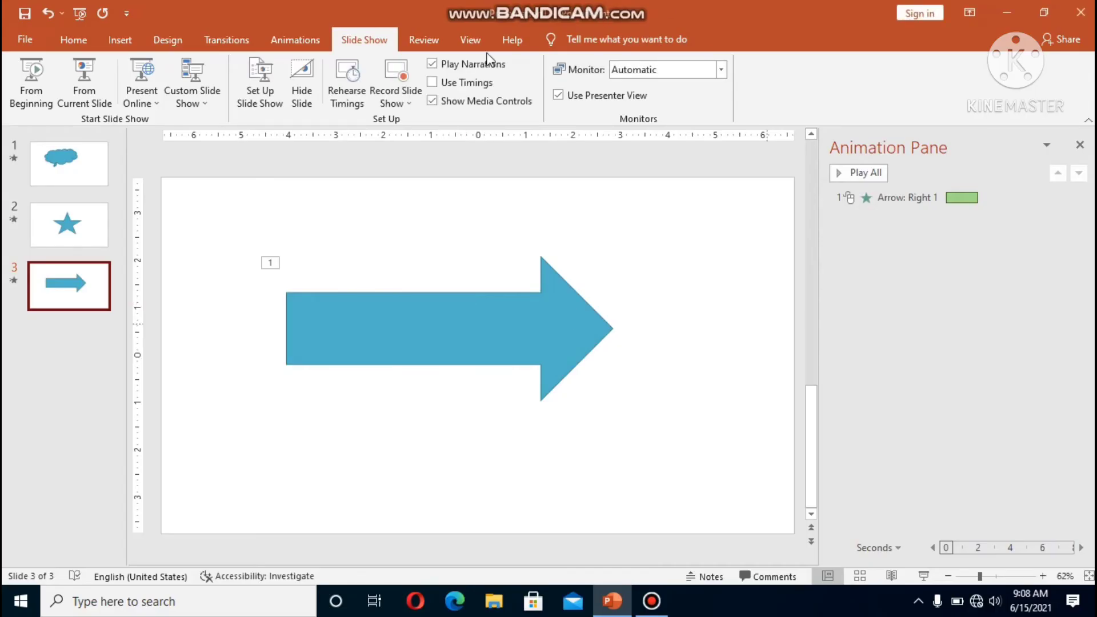
{"action": "left_click", "coordinate": [432, 83]}
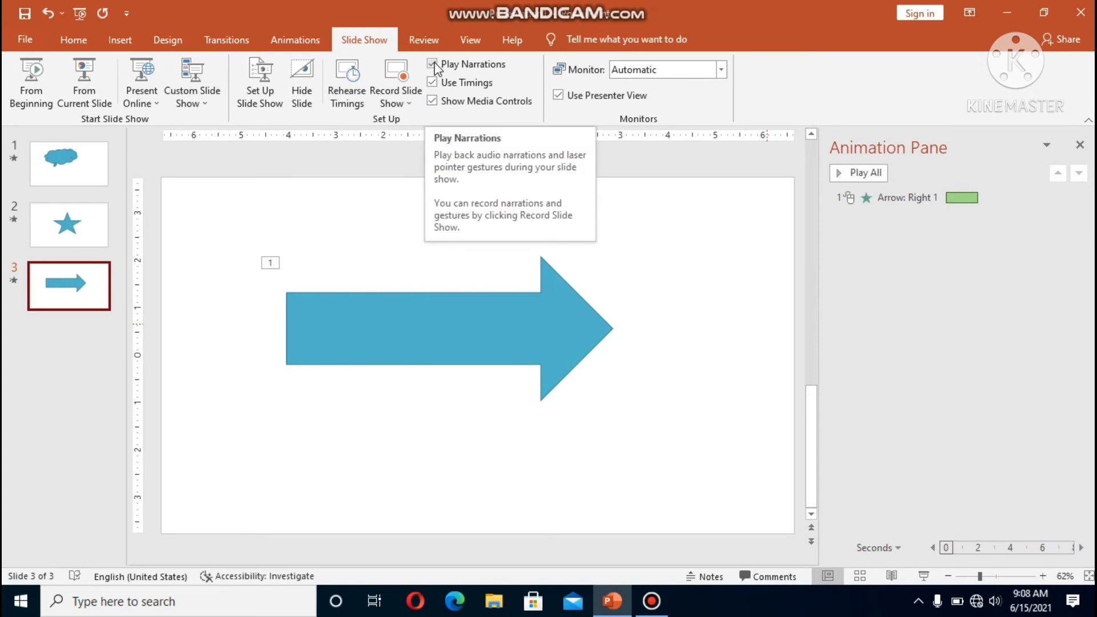
{"action": "left_click", "coordinate": [408, 106]}
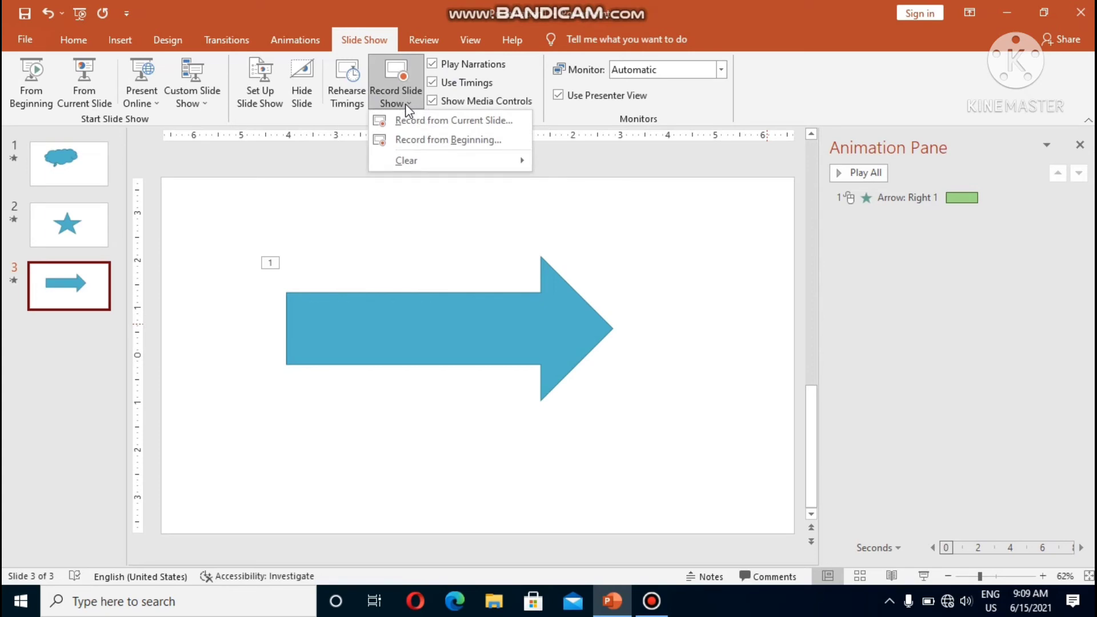
Record narration from the first slide through the star and arrow slides, then pause and close.
{"action": "left_click", "coordinate": [436, 138]}
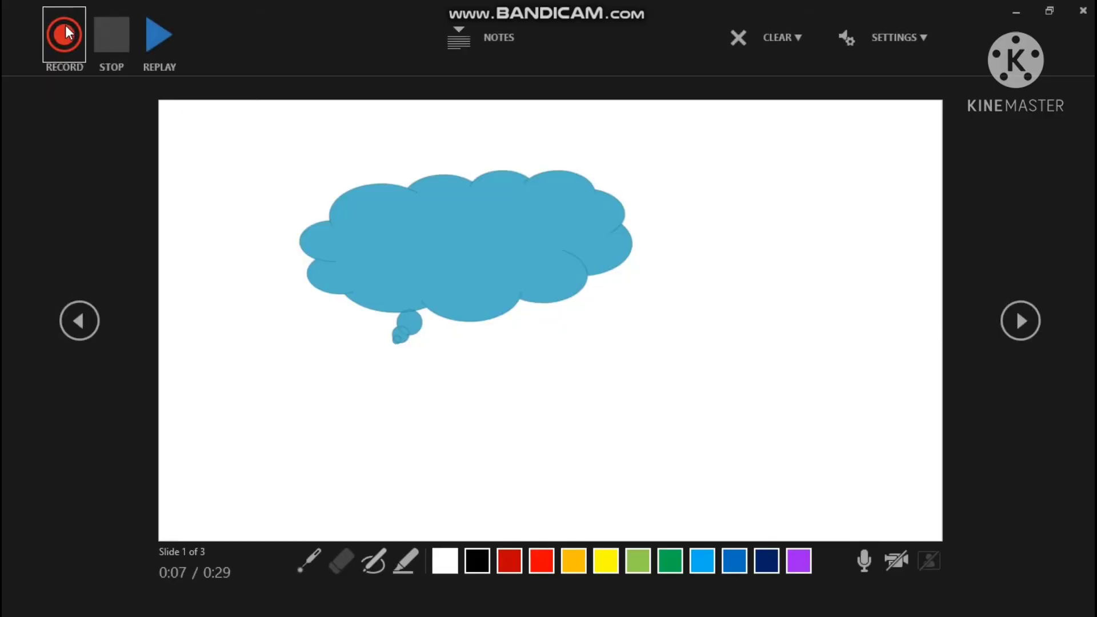
{"action": "left_click", "coordinate": [64, 35]}
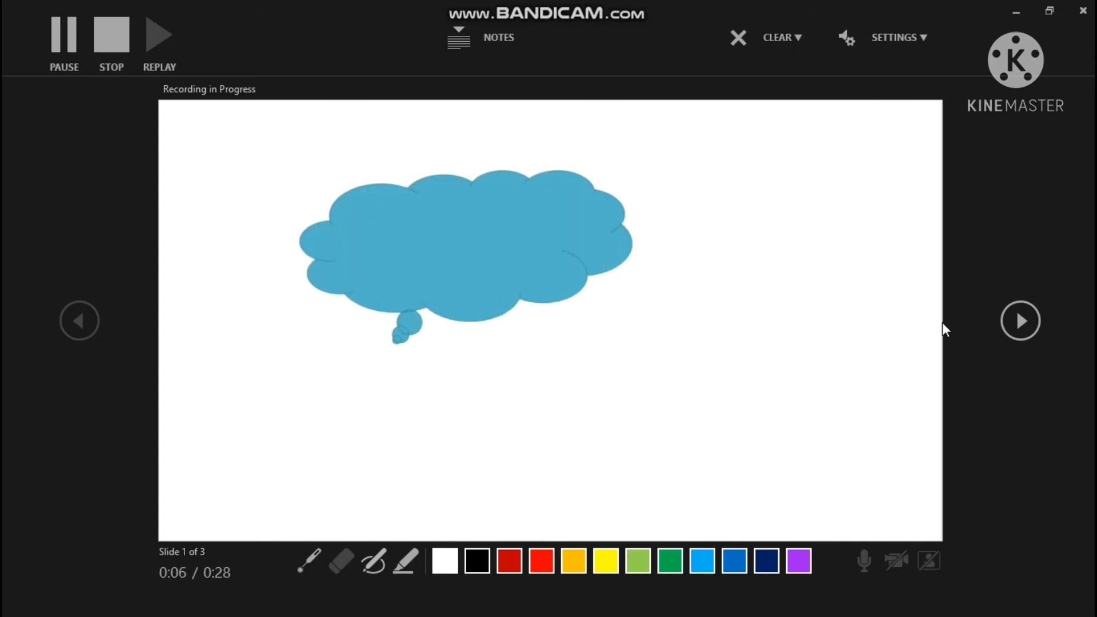
{"action": "left_click", "coordinate": [680, 316]}
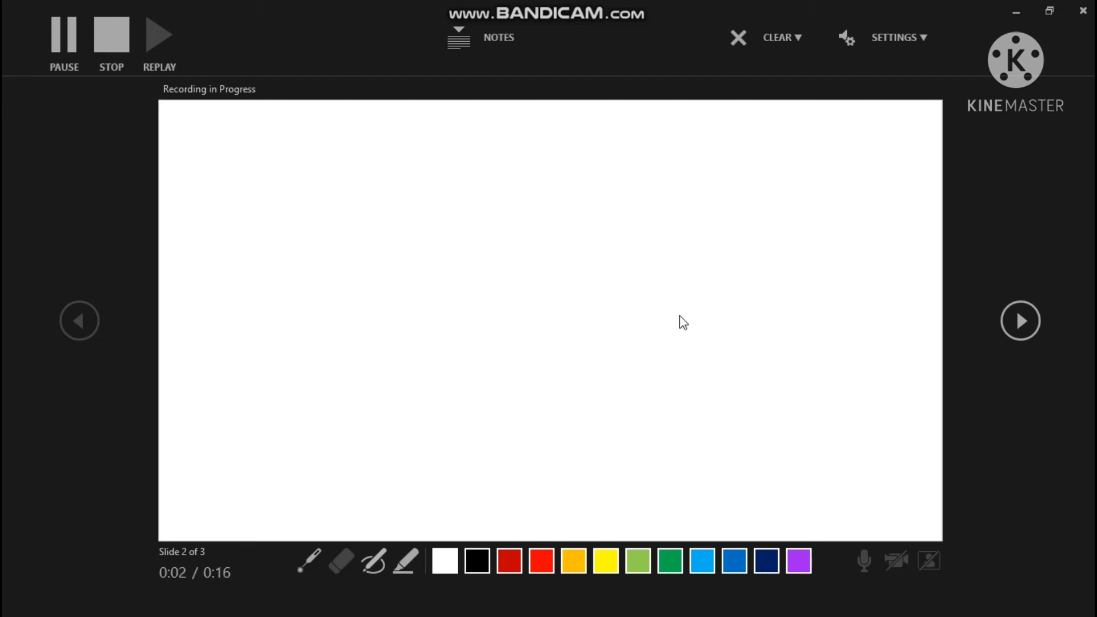
{"action": "left_click", "coordinate": [680, 316]}
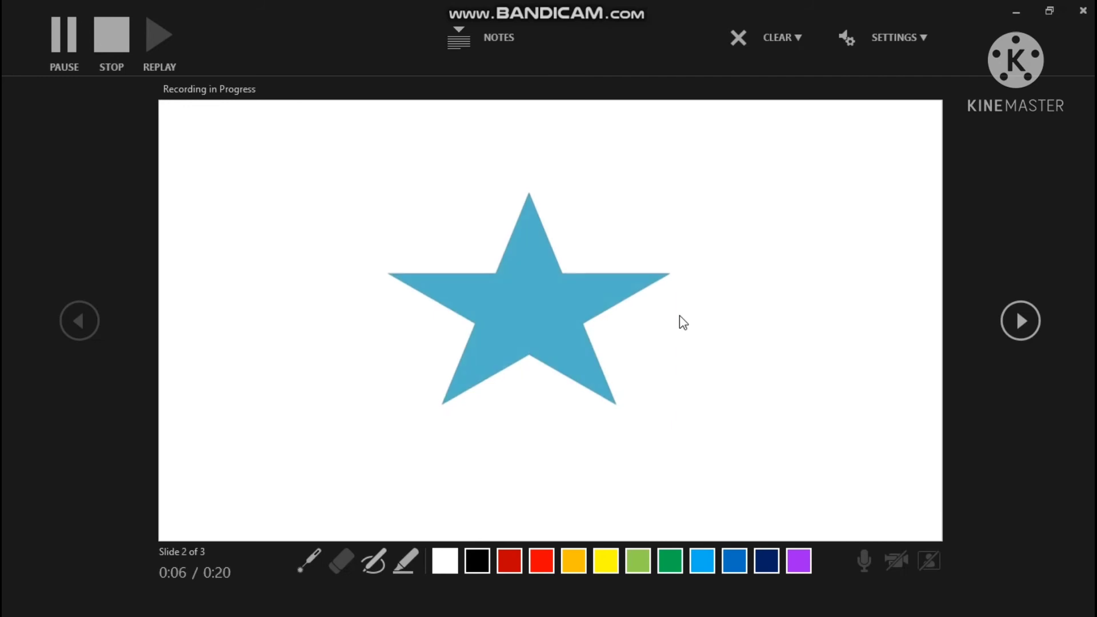
{"action": "left_click", "coordinate": [679, 316]}
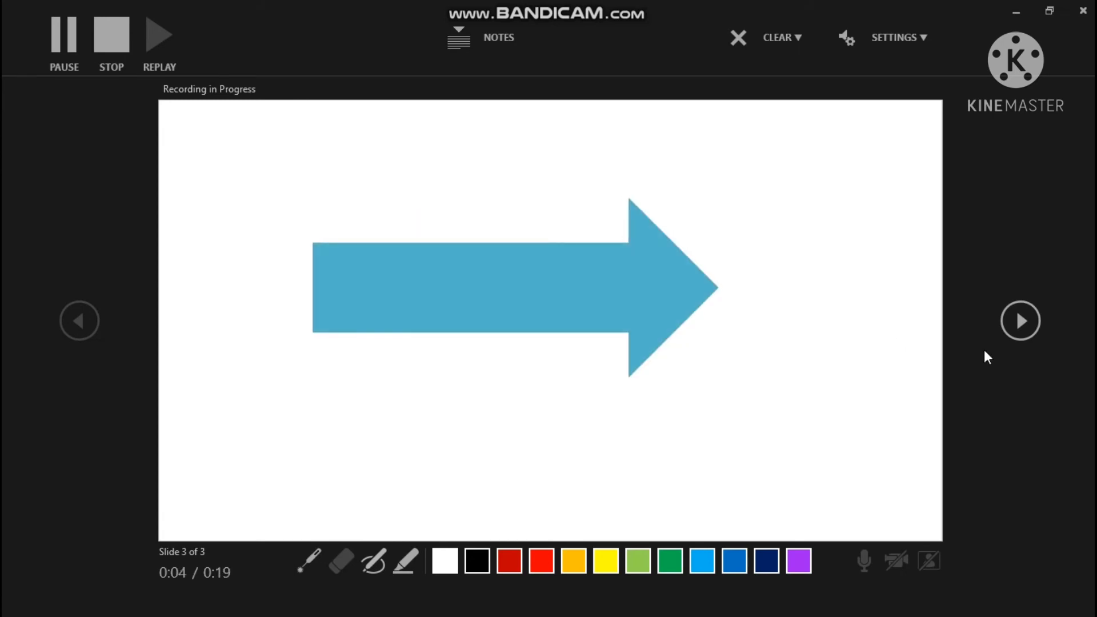
{"action": "left_click", "coordinate": [70, 40]}
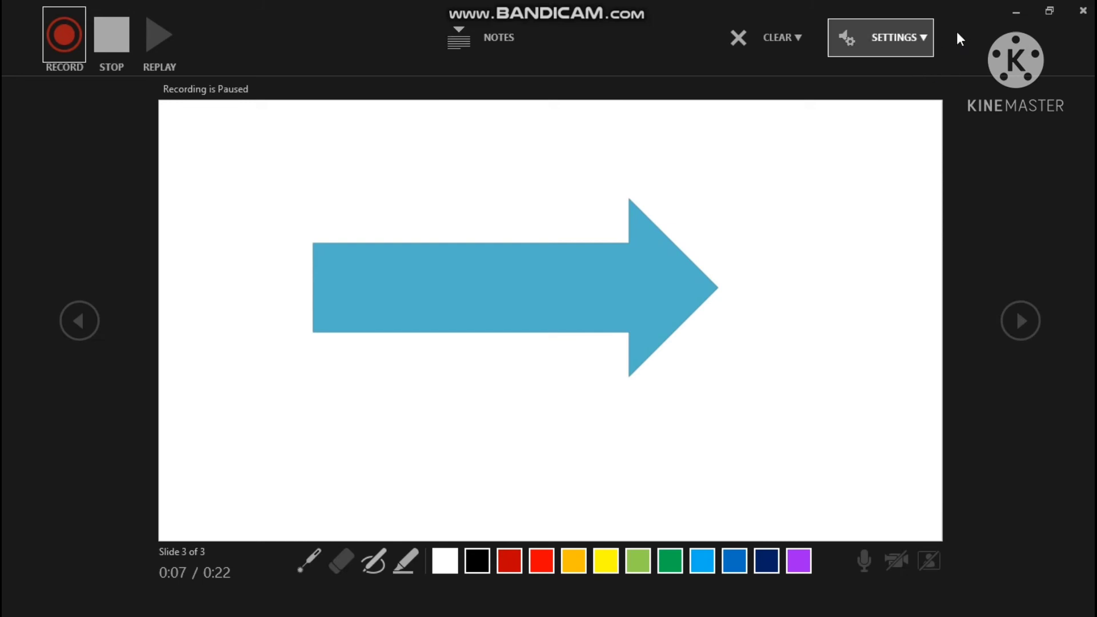
{"action": "left_click", "coordinate": [1082, 11]}
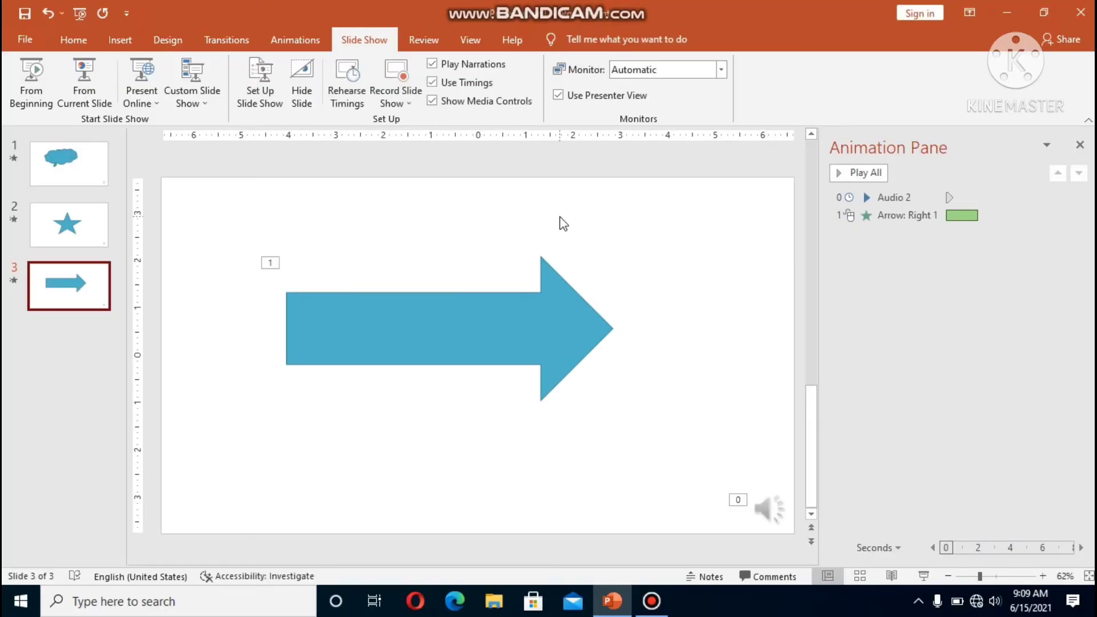
{"action": "key", "text": "shift+F5"}
{"action": "left_click", "coordinate": [722, 70]}
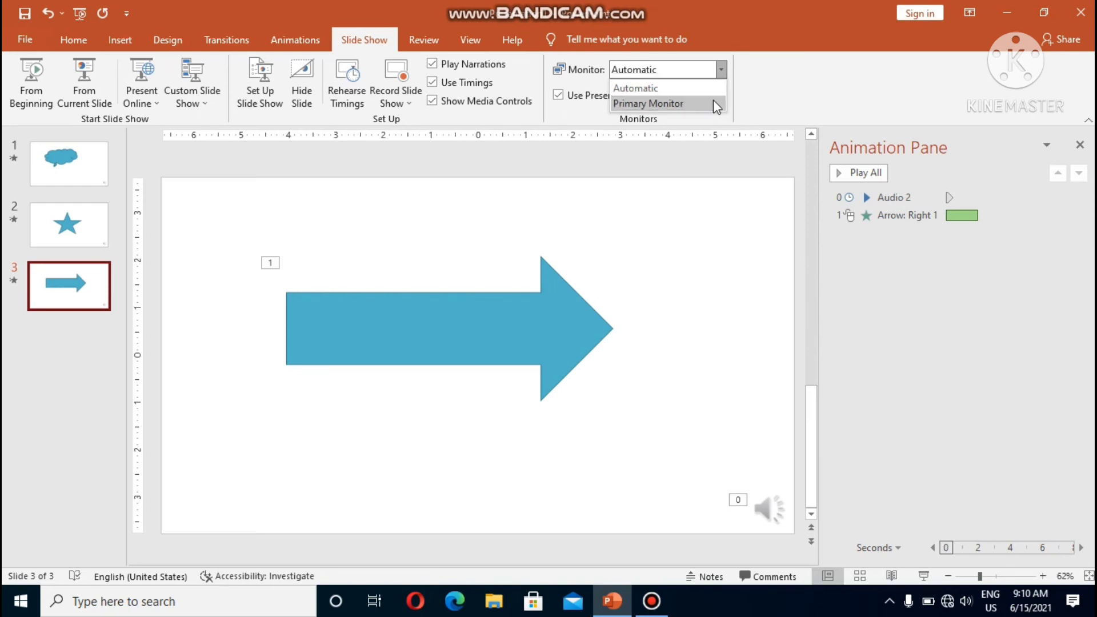
{"action": "left_click", "coordinate": [714, 104]}
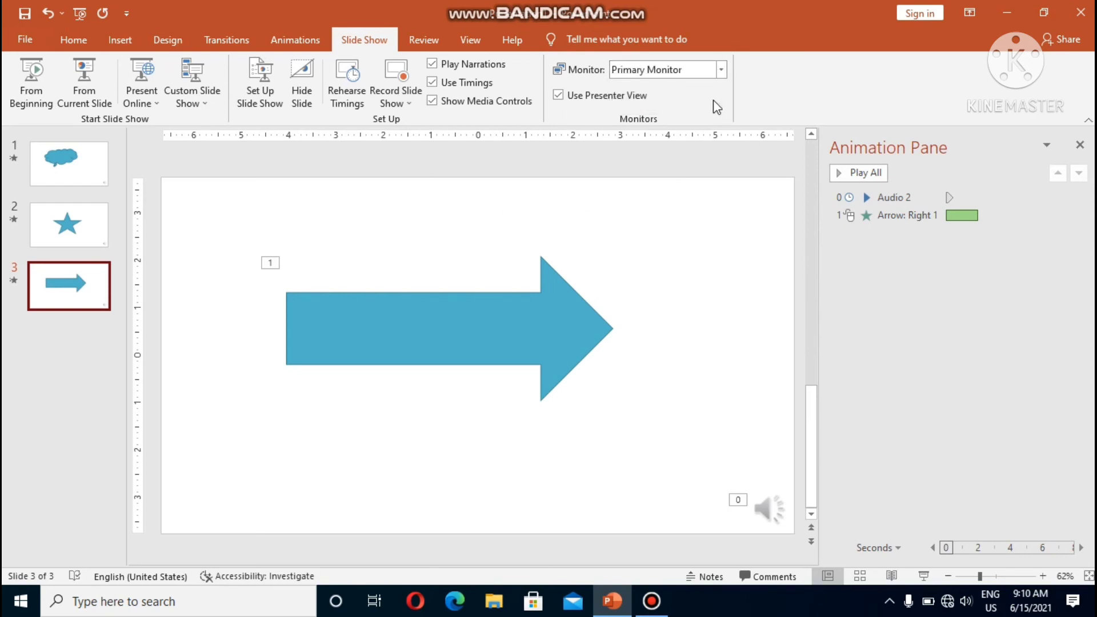
{"action": "left_click", "coordinate": [721, 70]}
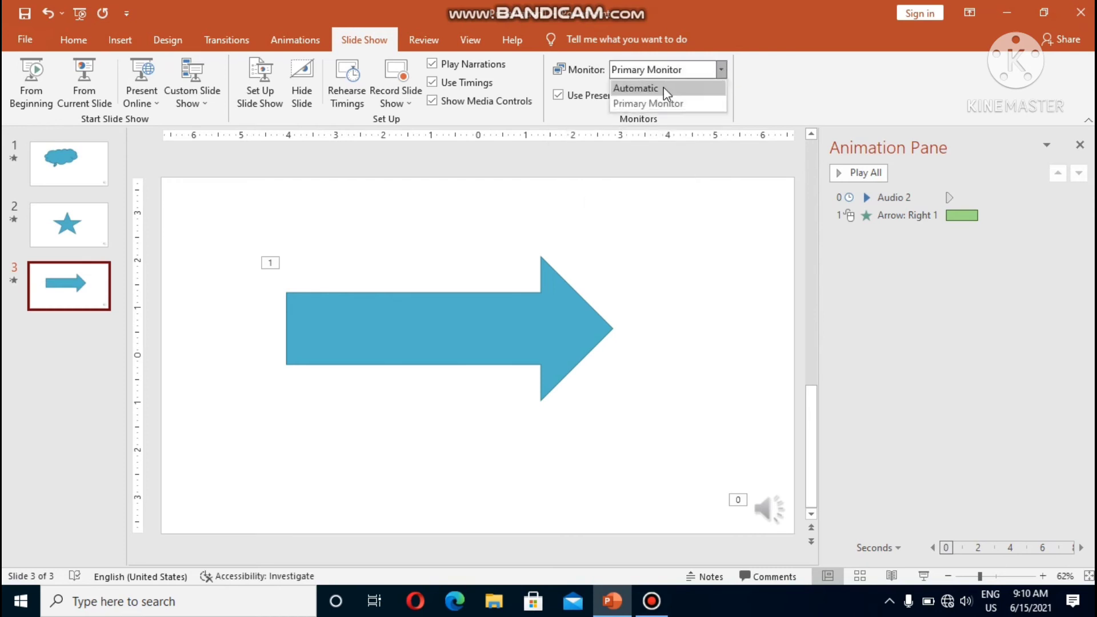
{"action": "left_click", "coordinate": [663, 87]}
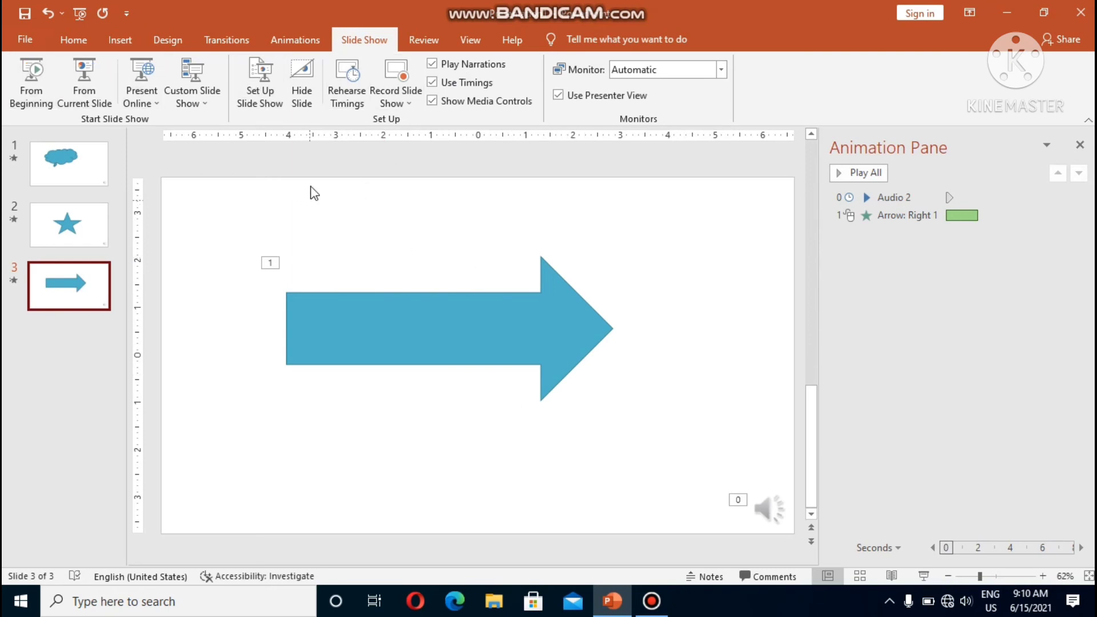
{"action": "left_click", "coordinate": [284, 53]}
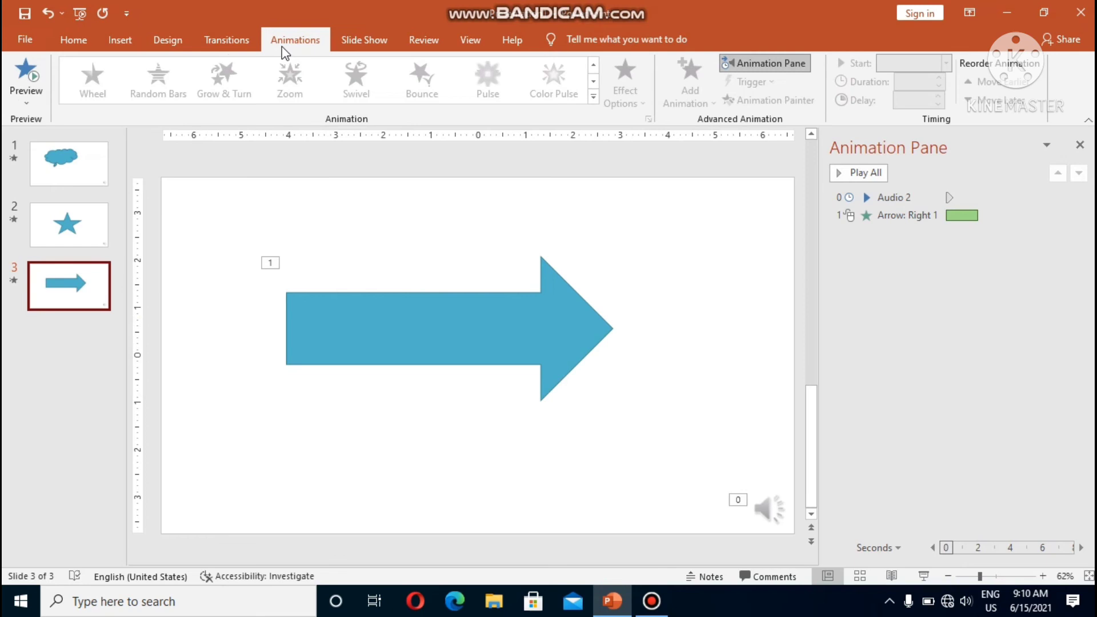
{"action": "left_click", "coordinate": [246, 41]}
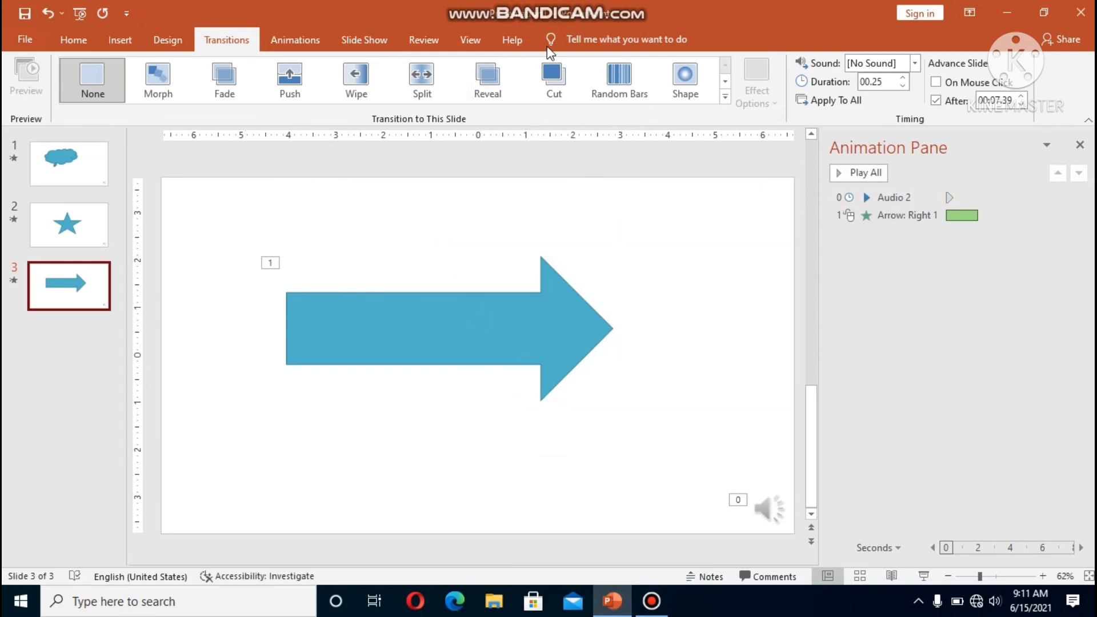
{"action": "left_click", "coordinate": [377, 38]}
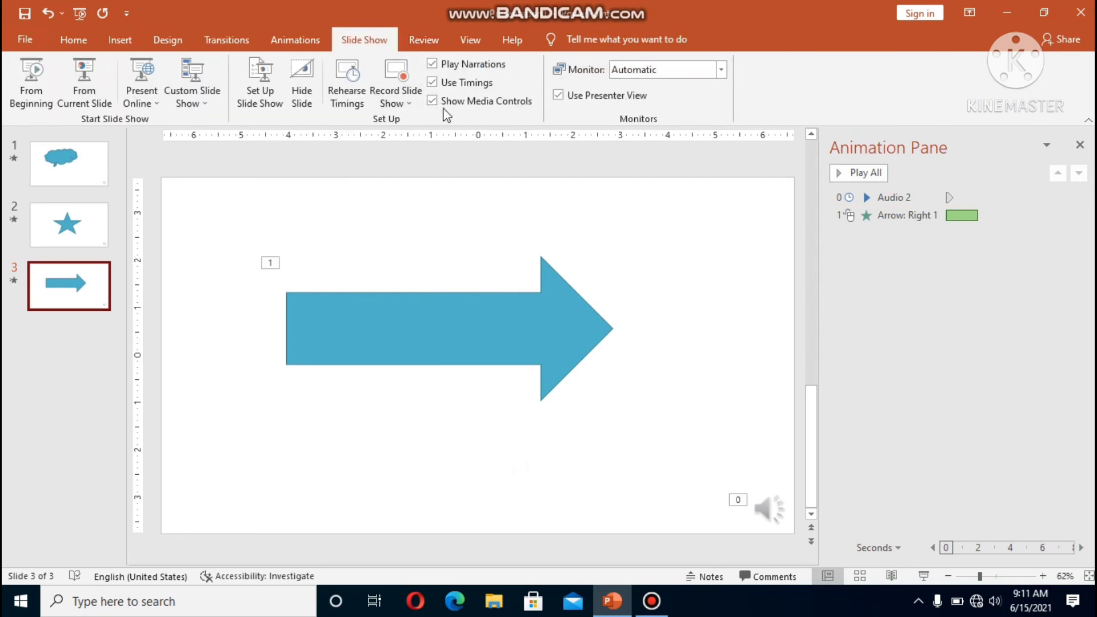
Clear the timings on all slides and run a test slide show.
{"action": "left_click", "coordinate": [409, 101]}
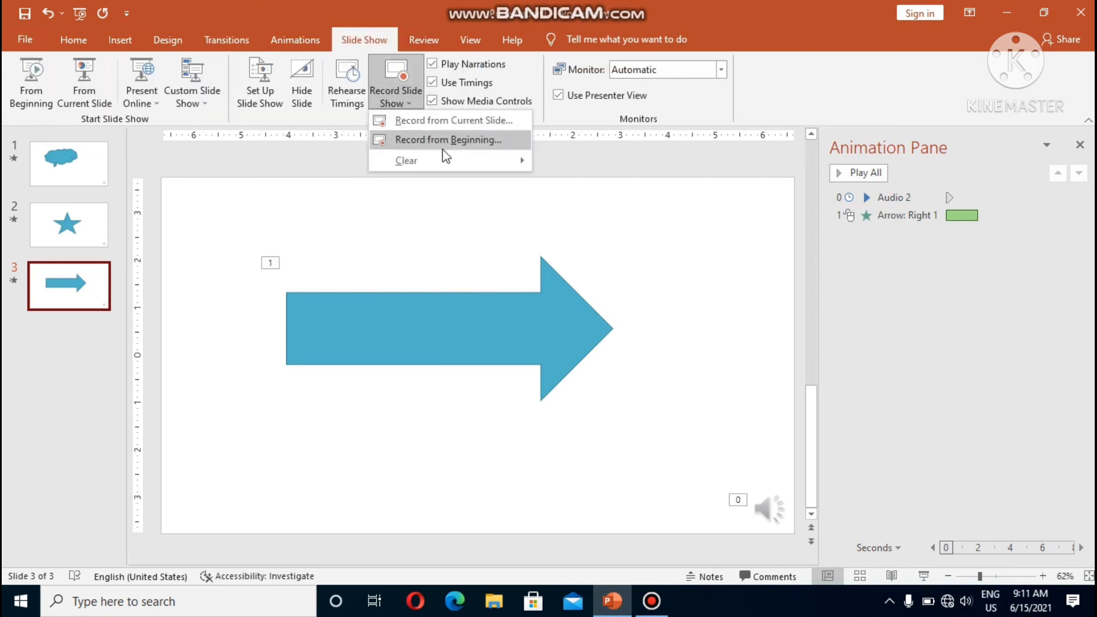
{"action": "mouse_move", "coordinate": [446, 160]}
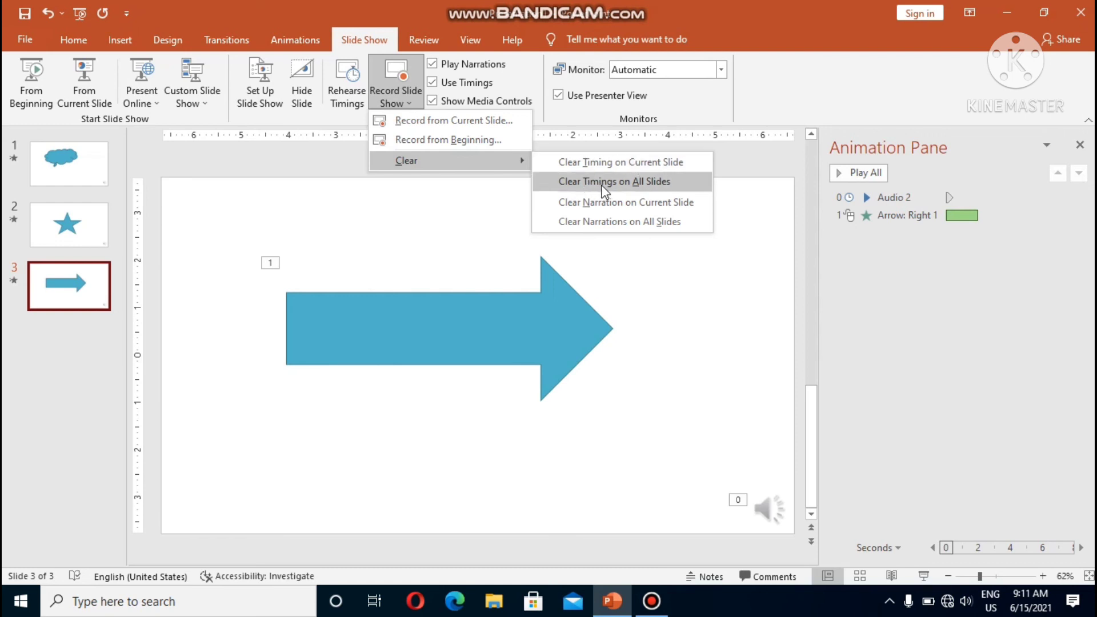
{"action": "left_click", "coordinate": [664, 182]}
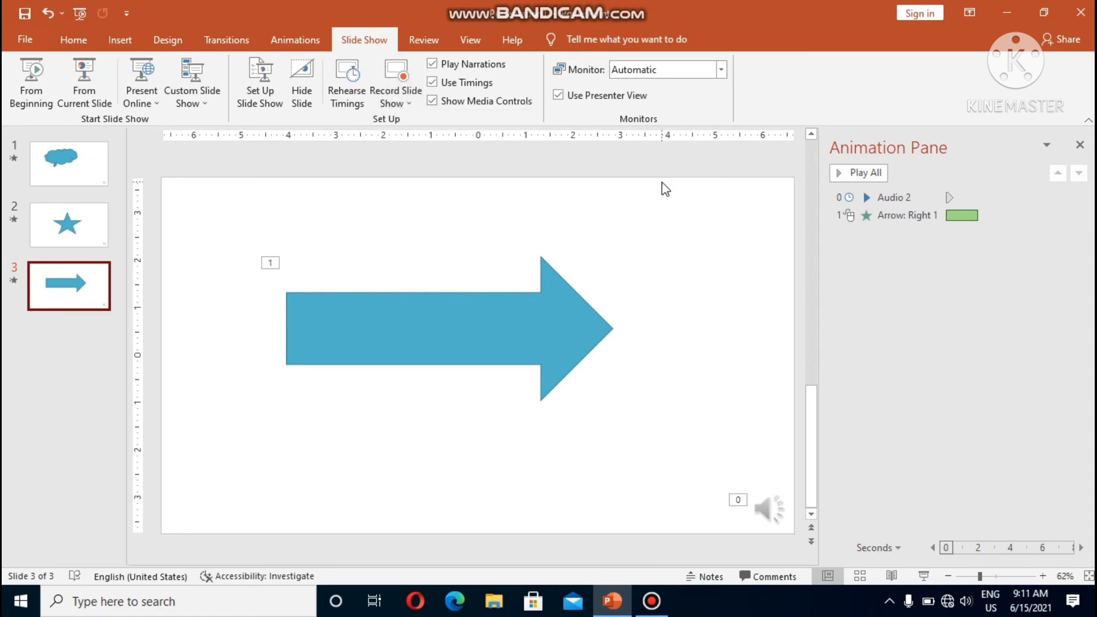
{"action": "key", "text": "F5"}
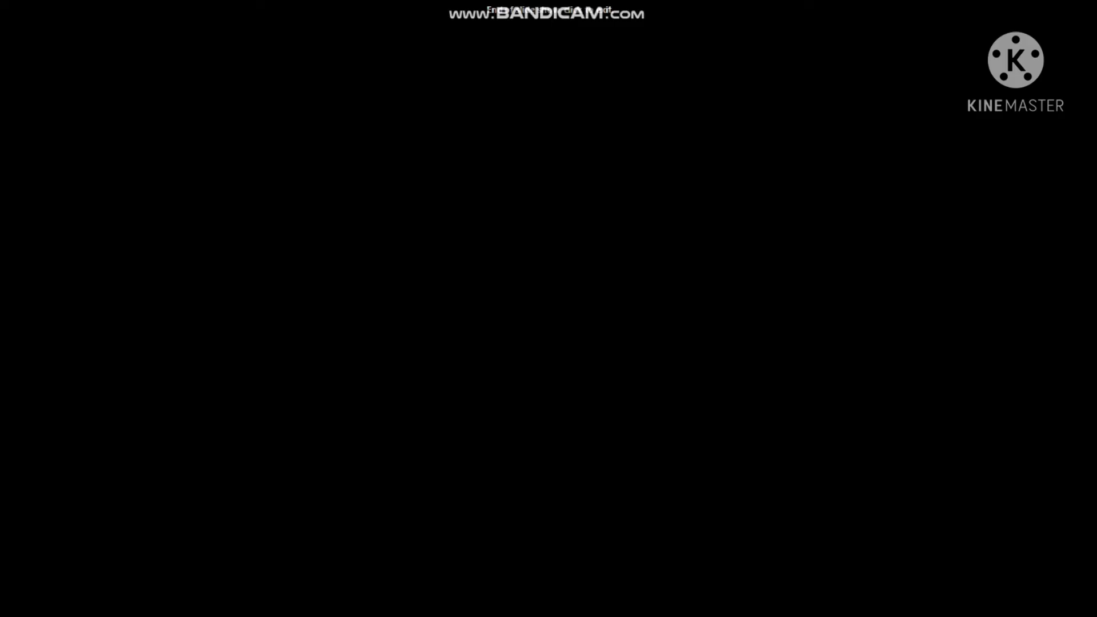
{"action": "left_click", "coordinate": [451, 218]}
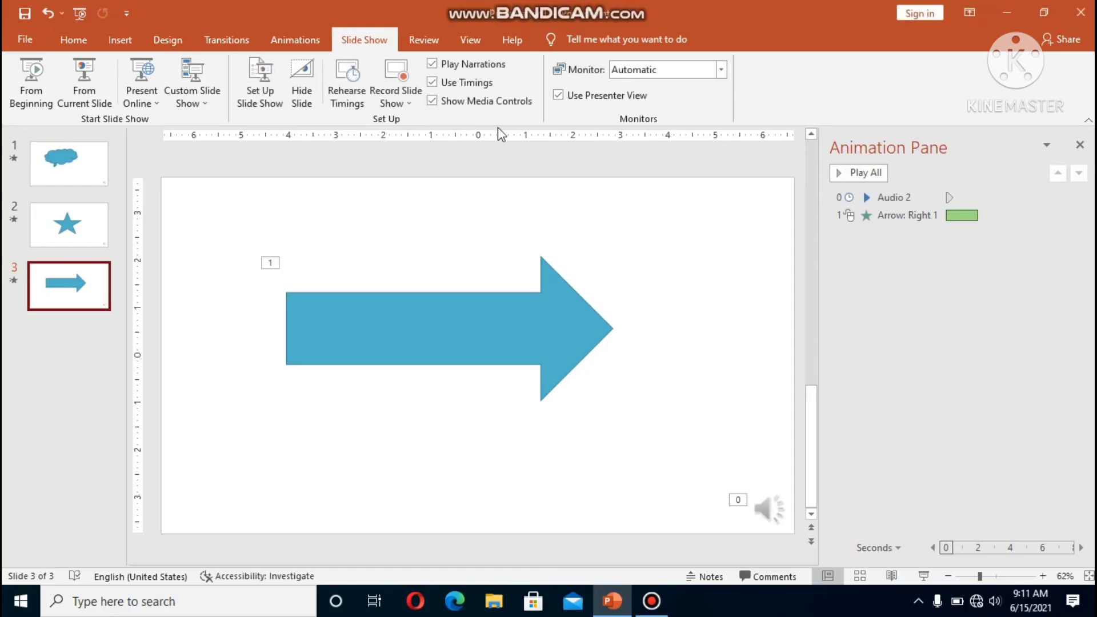
Turn off Play Narrations, rerun the show to the end, and return to slide 1.
{"action": "left_click", "coordinate": [438, 66]}
{"action": "key", "text": "F5"}
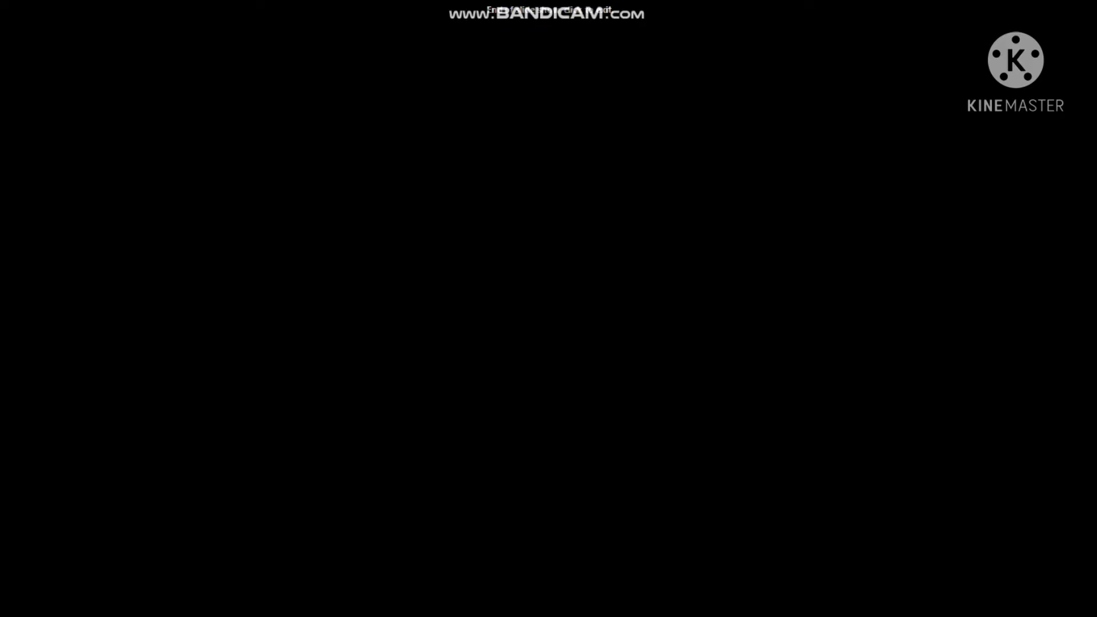
{"action": "left_click", "coordinate": [227, 200]}
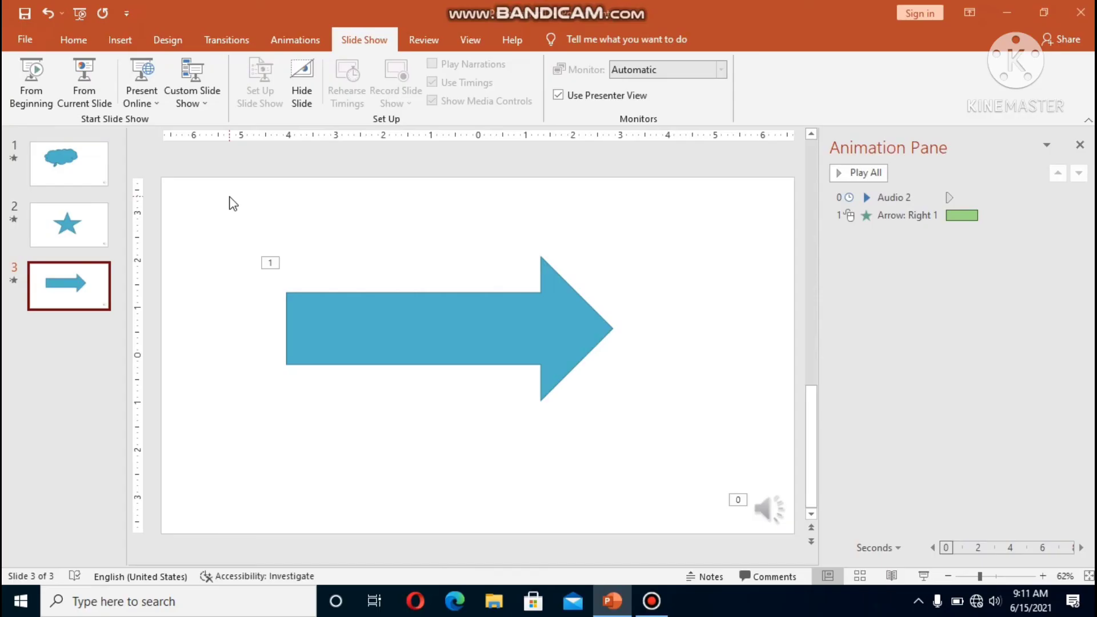
{"action": "left_click", "coordinate": [68, 197]}
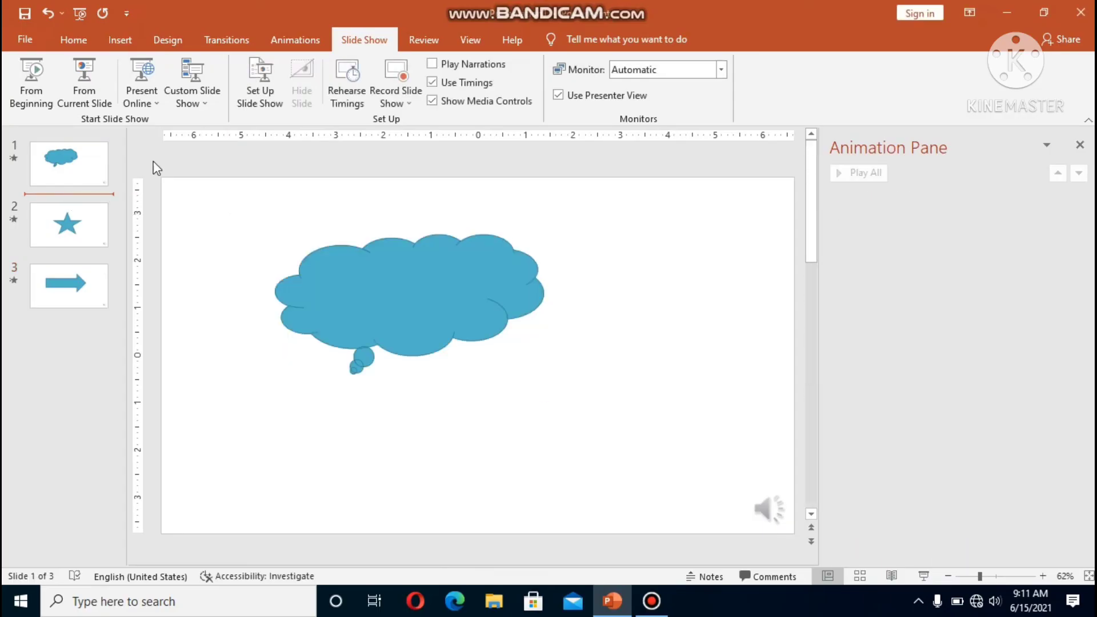
Switch slides 1 and 3 from click to timed advance, with slide 3 after 2 seconds.
{"action": "left_click", "coordinate": [239, 39]}
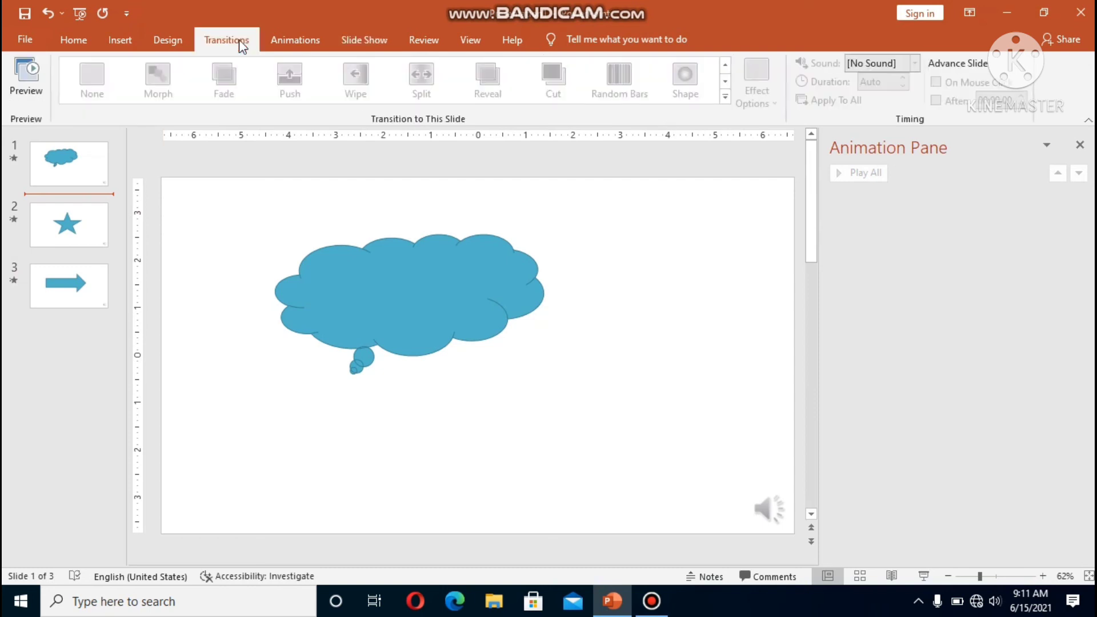
{"action": "left_click", "coordinate": [386, 257]}
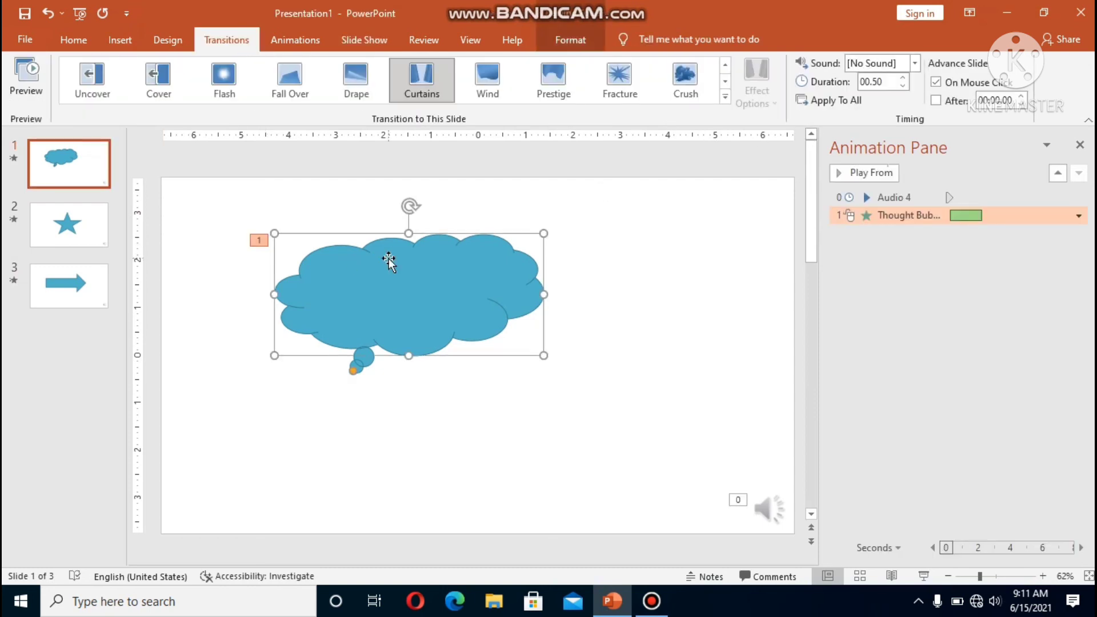
{"action": "left_click", "coordinate": [935, 82]}
{"action": "left_click", "coordinate": [936, 101]}
{"action": "left_click", "coordinate": [94, 281]}
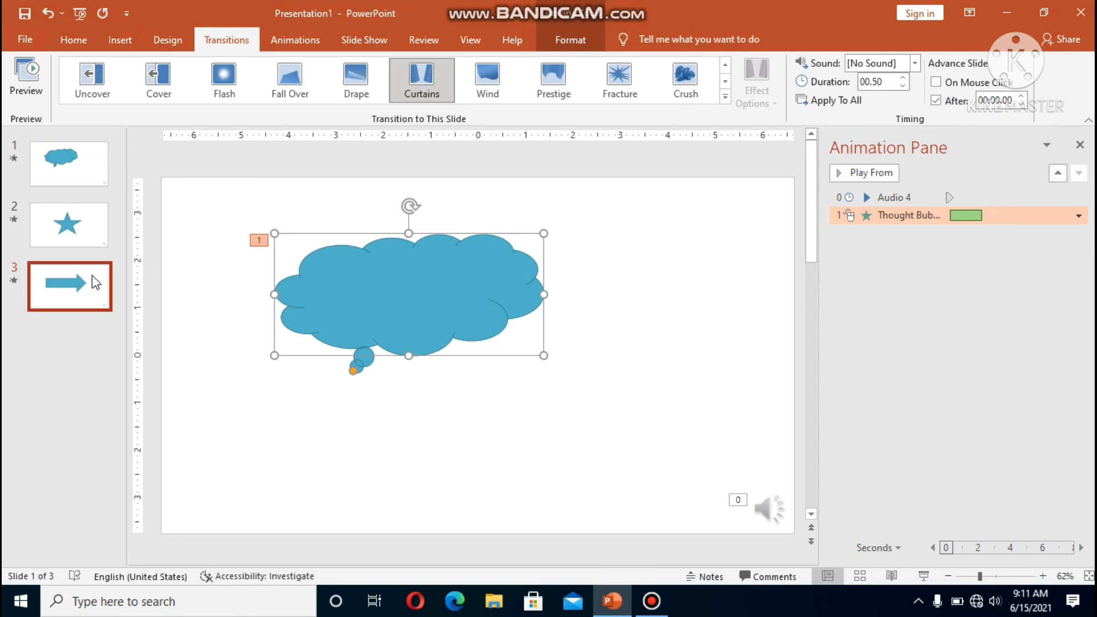
{"action": "left_click", "coordinate": [935, 100]}
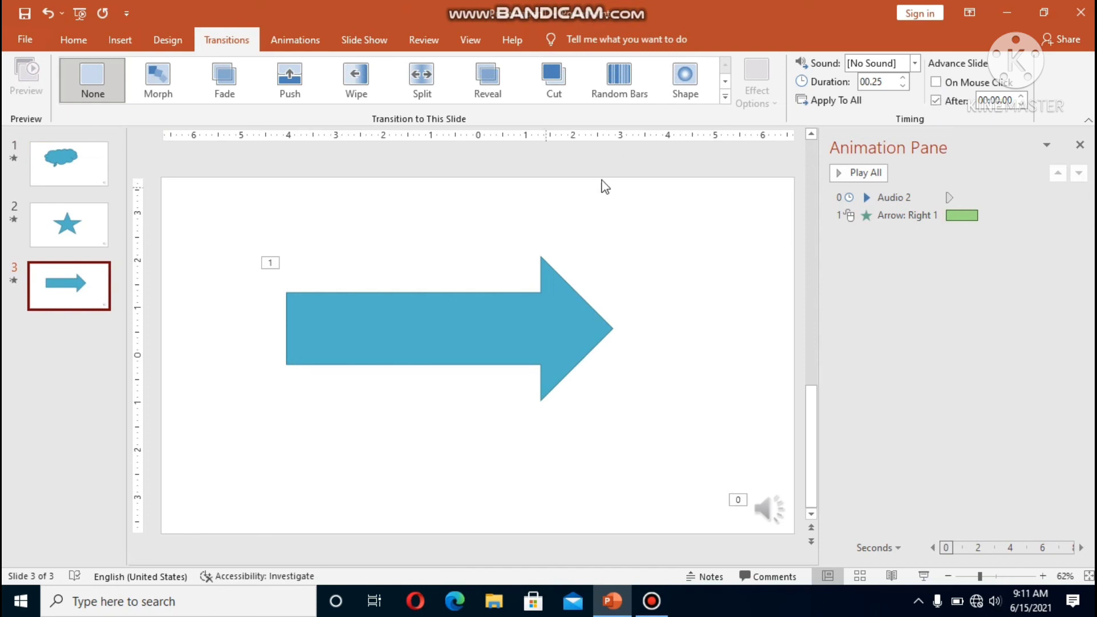
{"action": "left_click", "coordinate": [1021, 96]}
{"action": "left_click", "coordinate": [1021, 96]}
Make slide 2 advance on a timer and shorten its transition duration.
{"action": "left_click", "coordinate": [106, 225]}
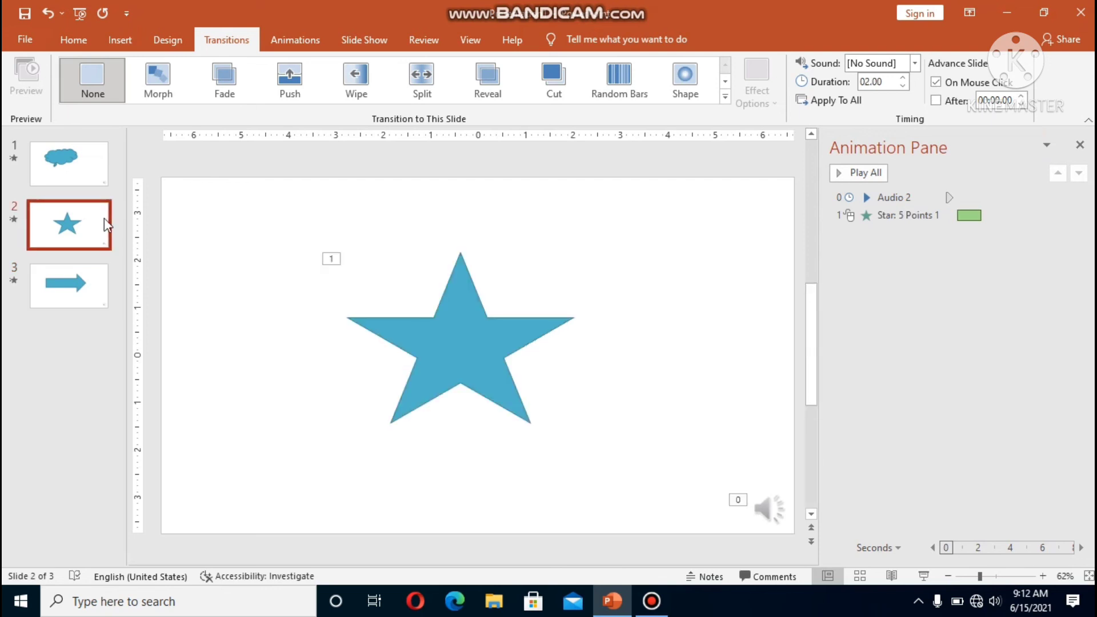
{"action": "left_click", "coordinate": [936, 102]}
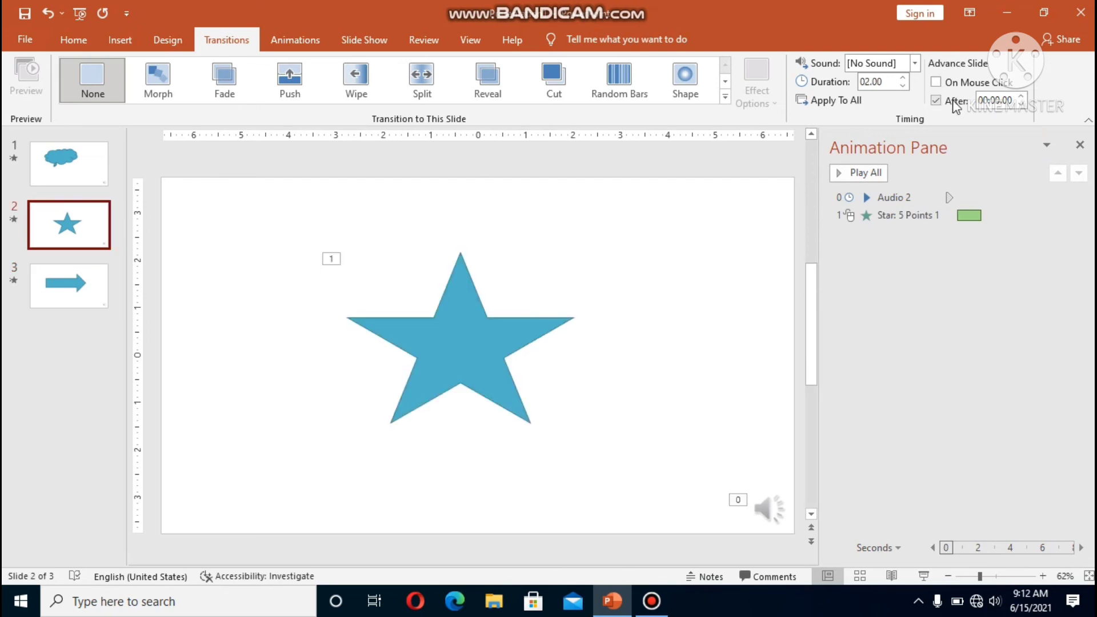
{"action": "left_click", "coordinate": [902, 86]}
Set slide 3's transition duration to 00.50 and its advance time to 00:02.00.
{"action": "left_click", "coordinate": [86, 283]}
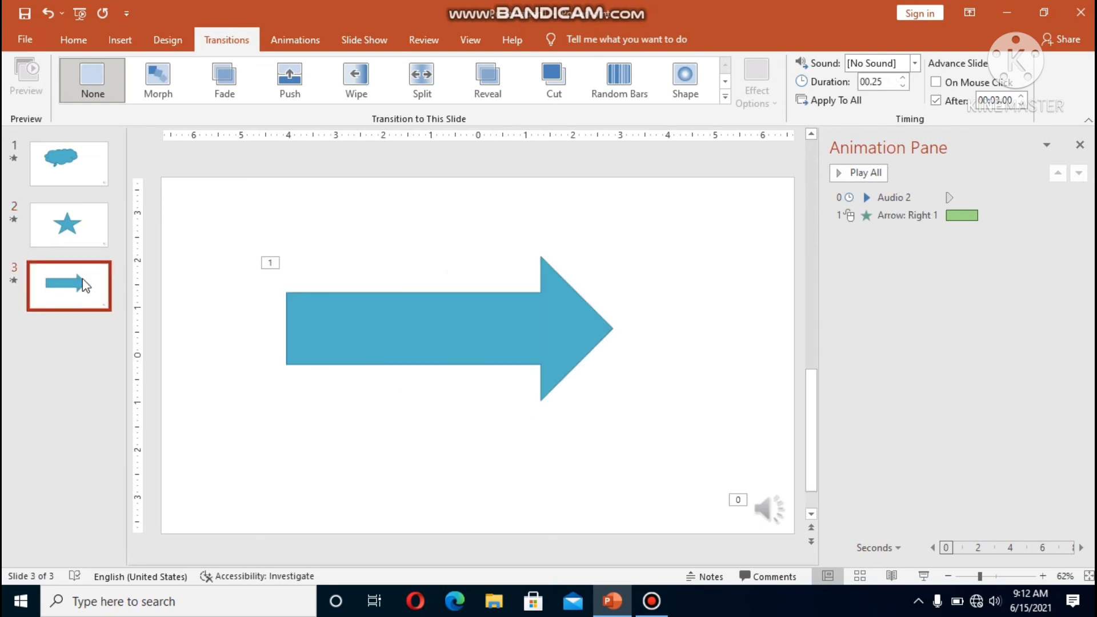
{"action": "left_click", "coordinate": [902, 86]}
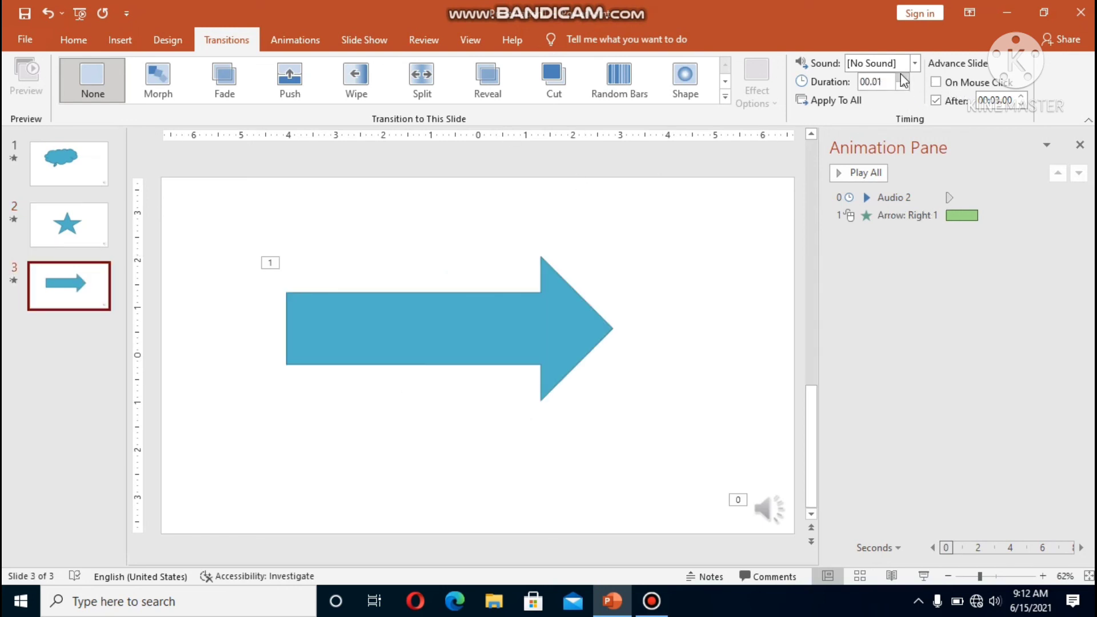
{"action": "left_click", "coordinate": [902, 78]}
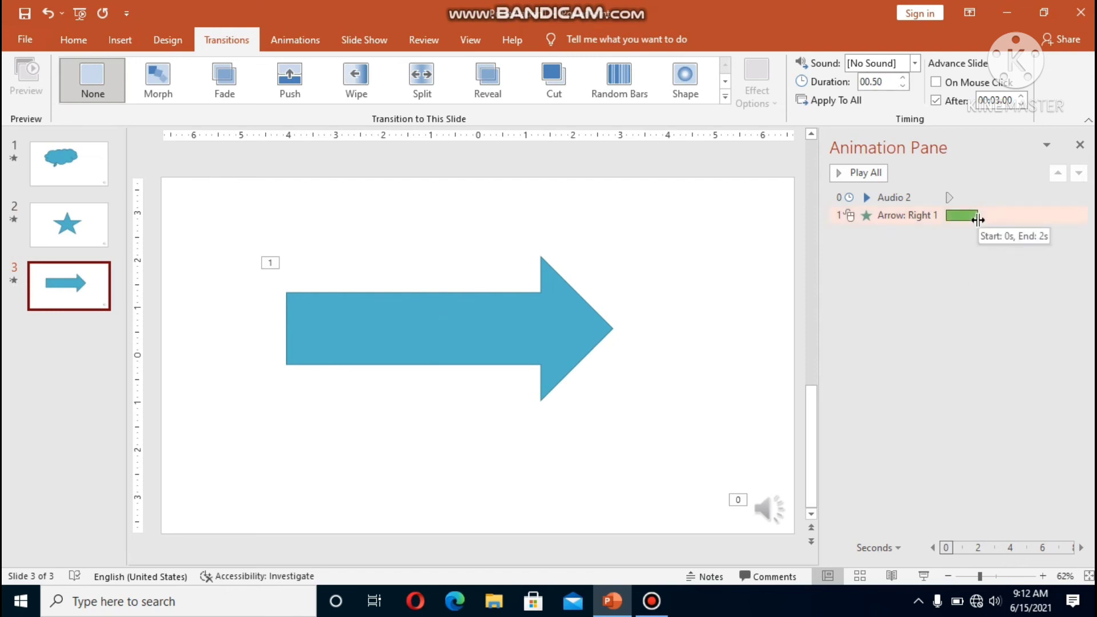
{"action": "left_click", "coordinate": [1022, 104]}
{"action": "left_click", "coordinate": [1022, 104]}
{"action": "left_click", "coordinate": [1022, 104]}
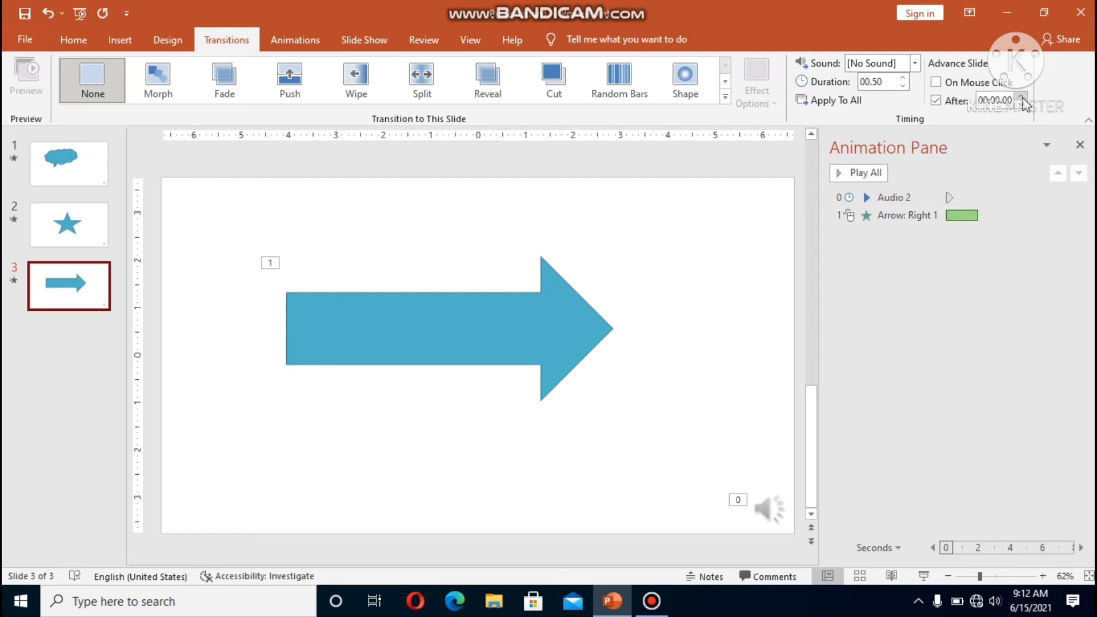
{"action": "left_click", "coordinate": [1021, 96]}
{"action": "left_click", "coordinate": [1021, 97]}
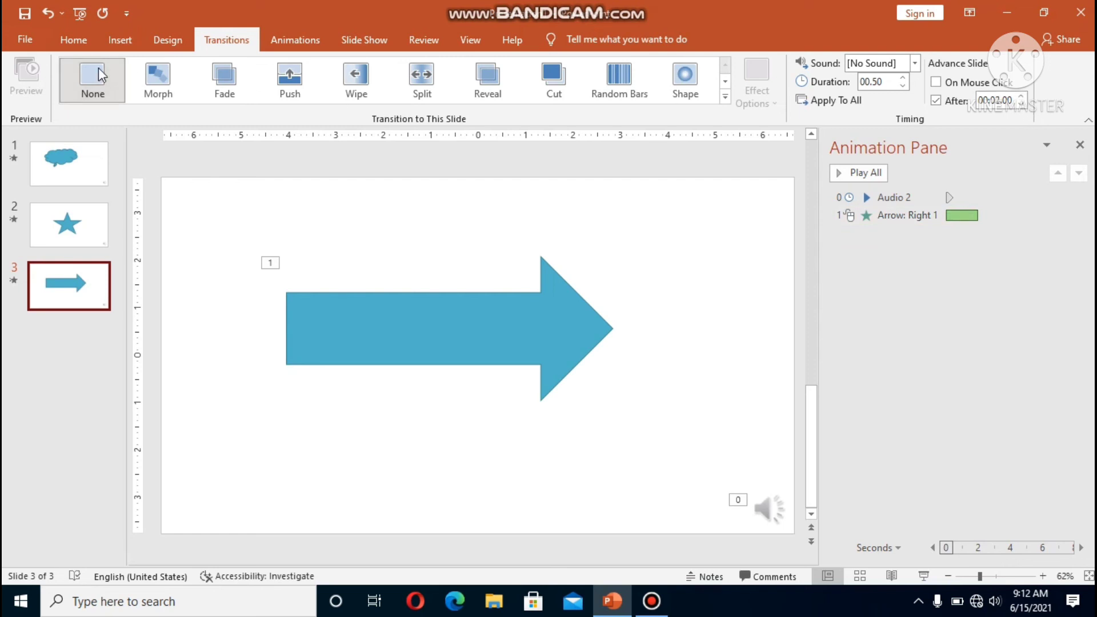
Start the slide show with F5 so it runs on the new automatic timings.
{"action": "key", "text": "F5"}
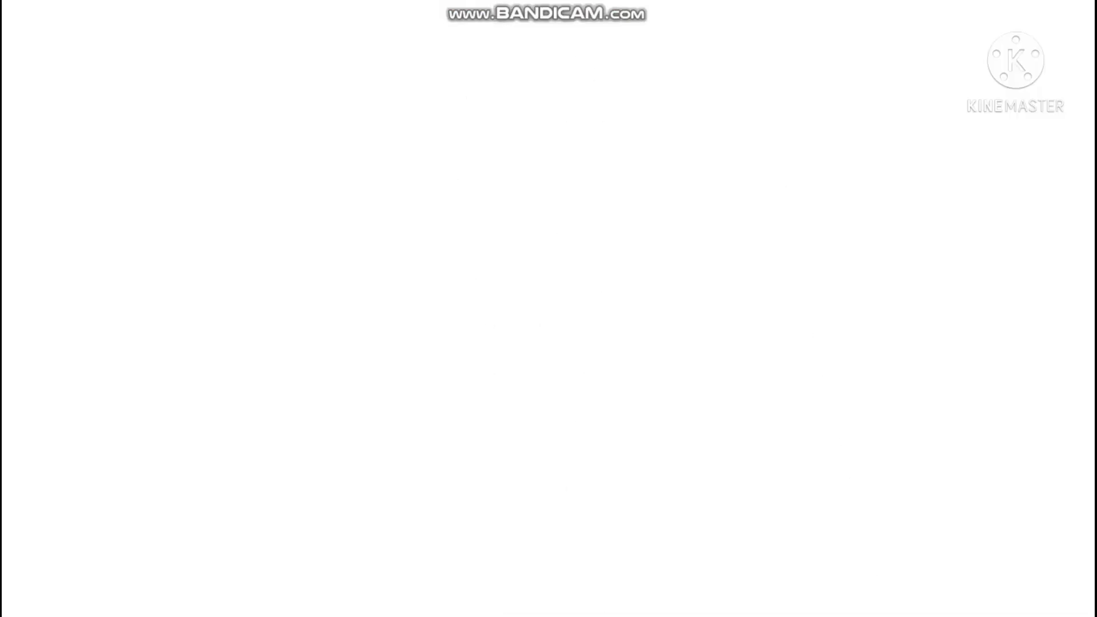